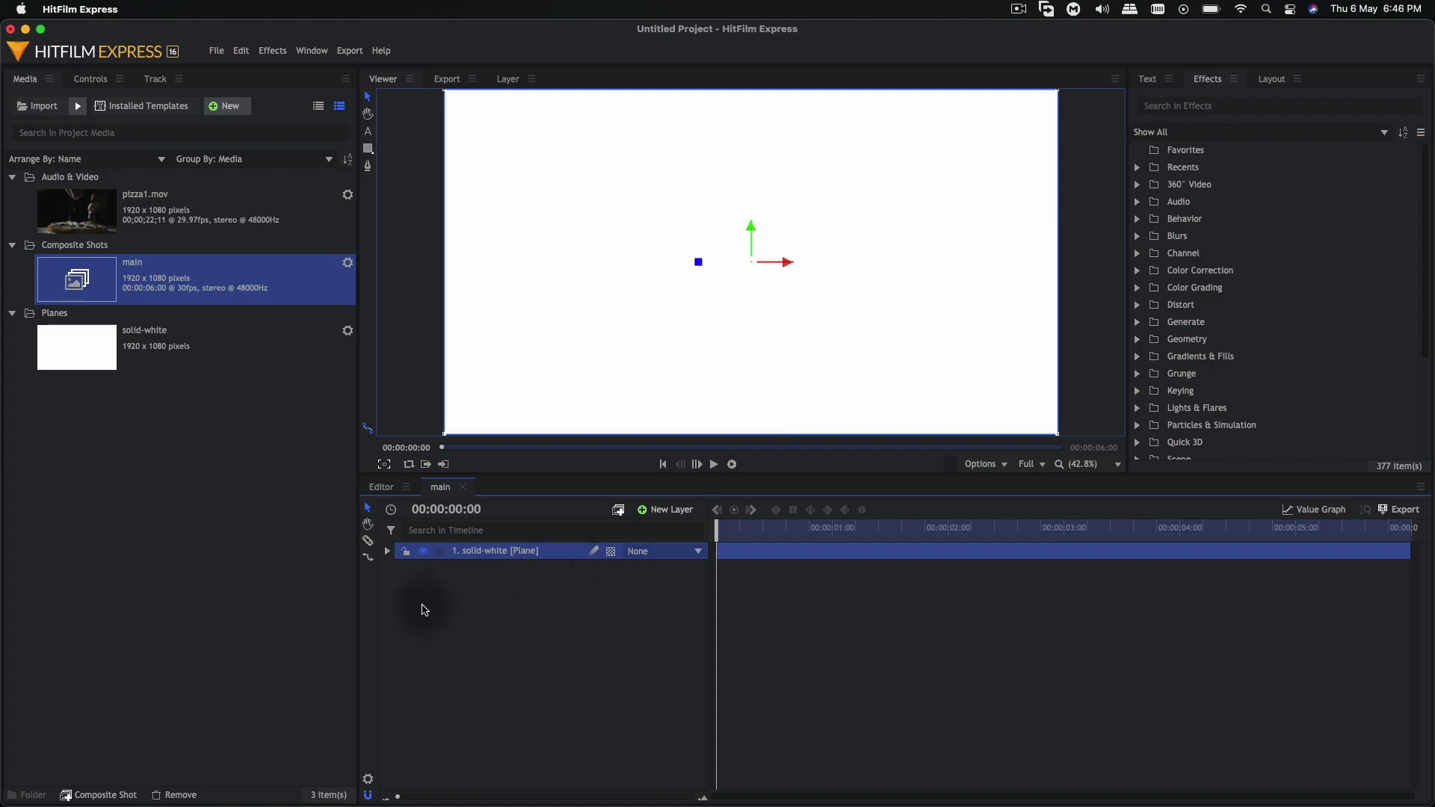
# Unlink the solid-white plane's scale and resize it to 67% wide and 18% high
pyautogui.click(403, 603)
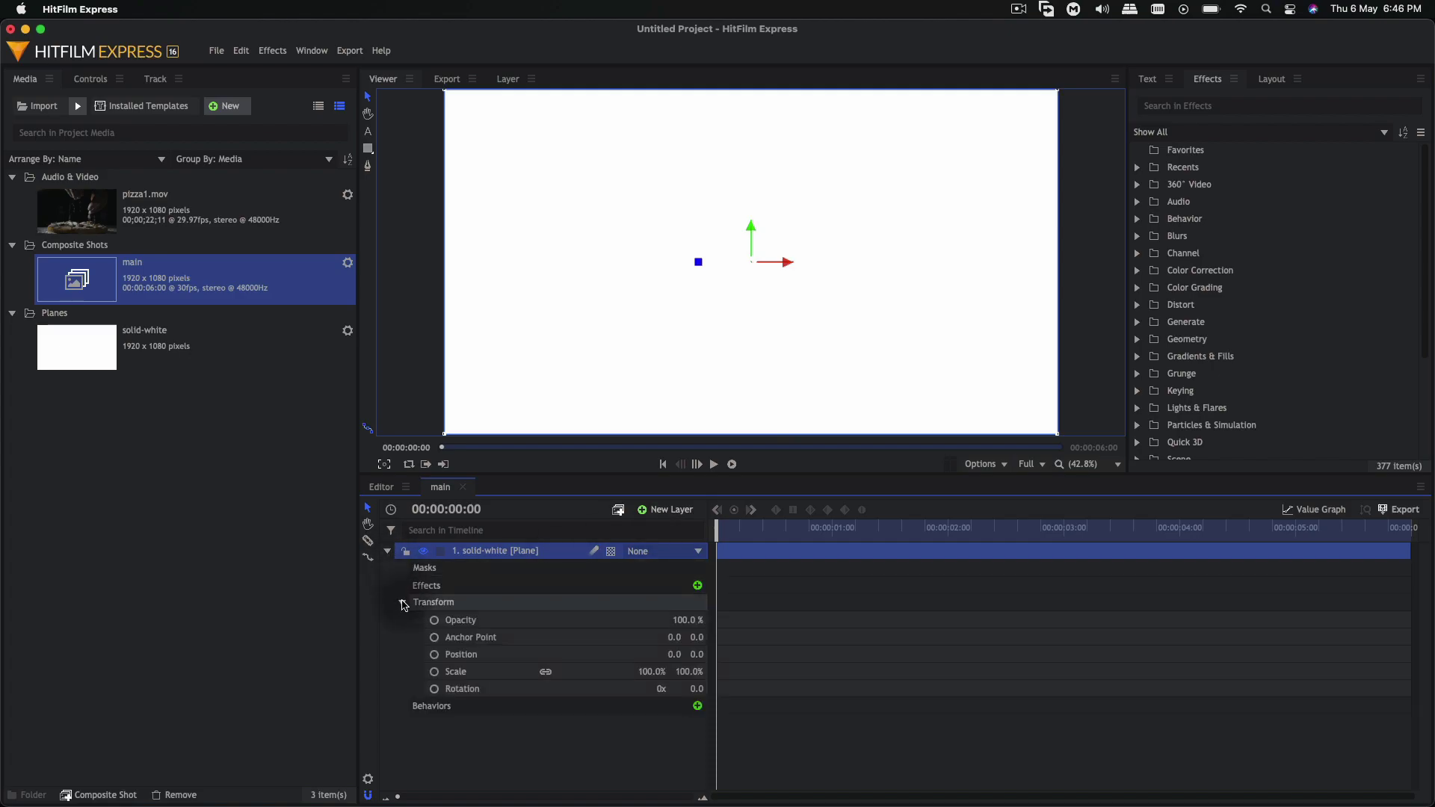
pyautogui.click(545, 672)
pyautogui.moveTo(661, 671); pyautogui.dragTo(671, 671)
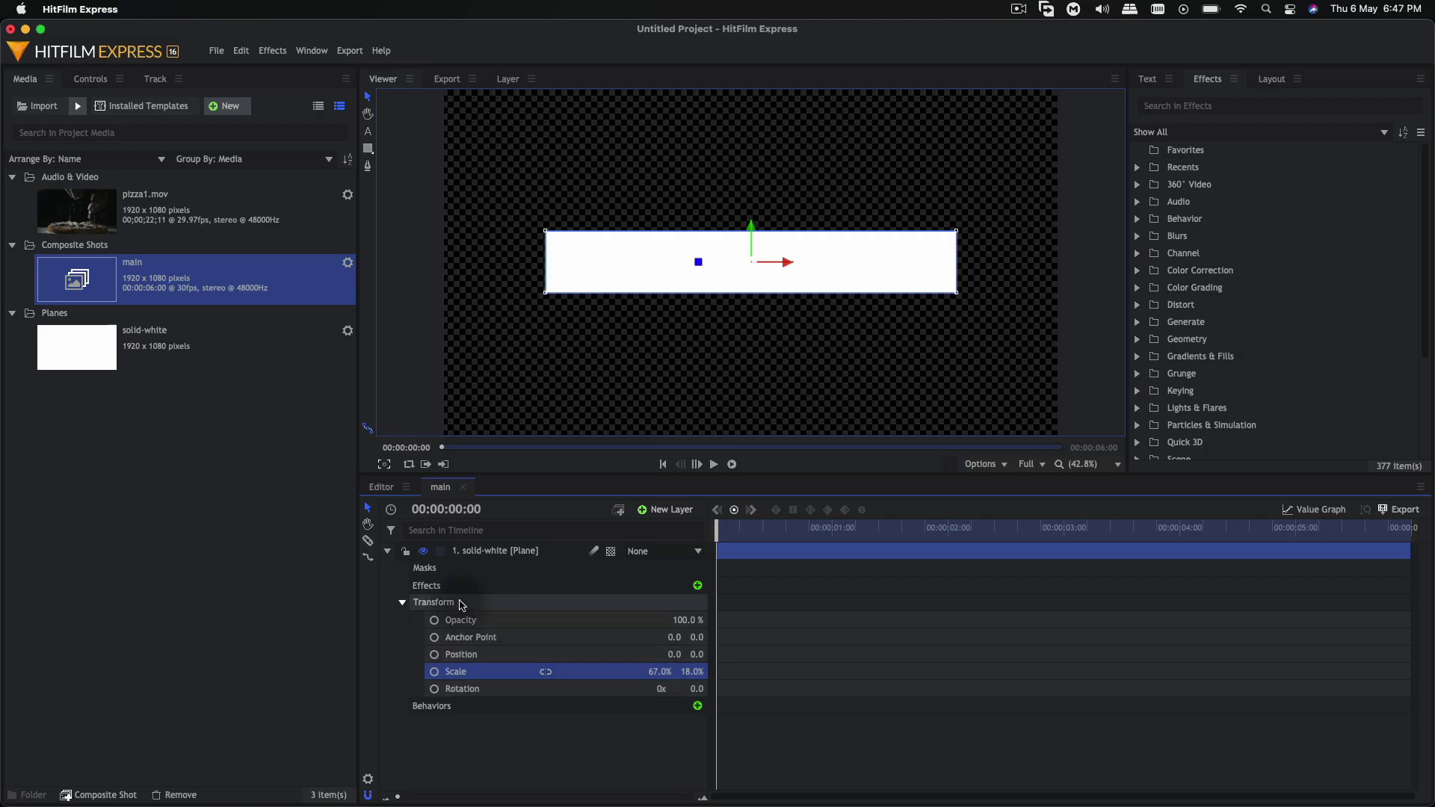
# Keyframe the solid-white scale at 2 seconds and set its horizontal scale to 0% at the first frame, playing back the result
pyautogui.click(947, 528)
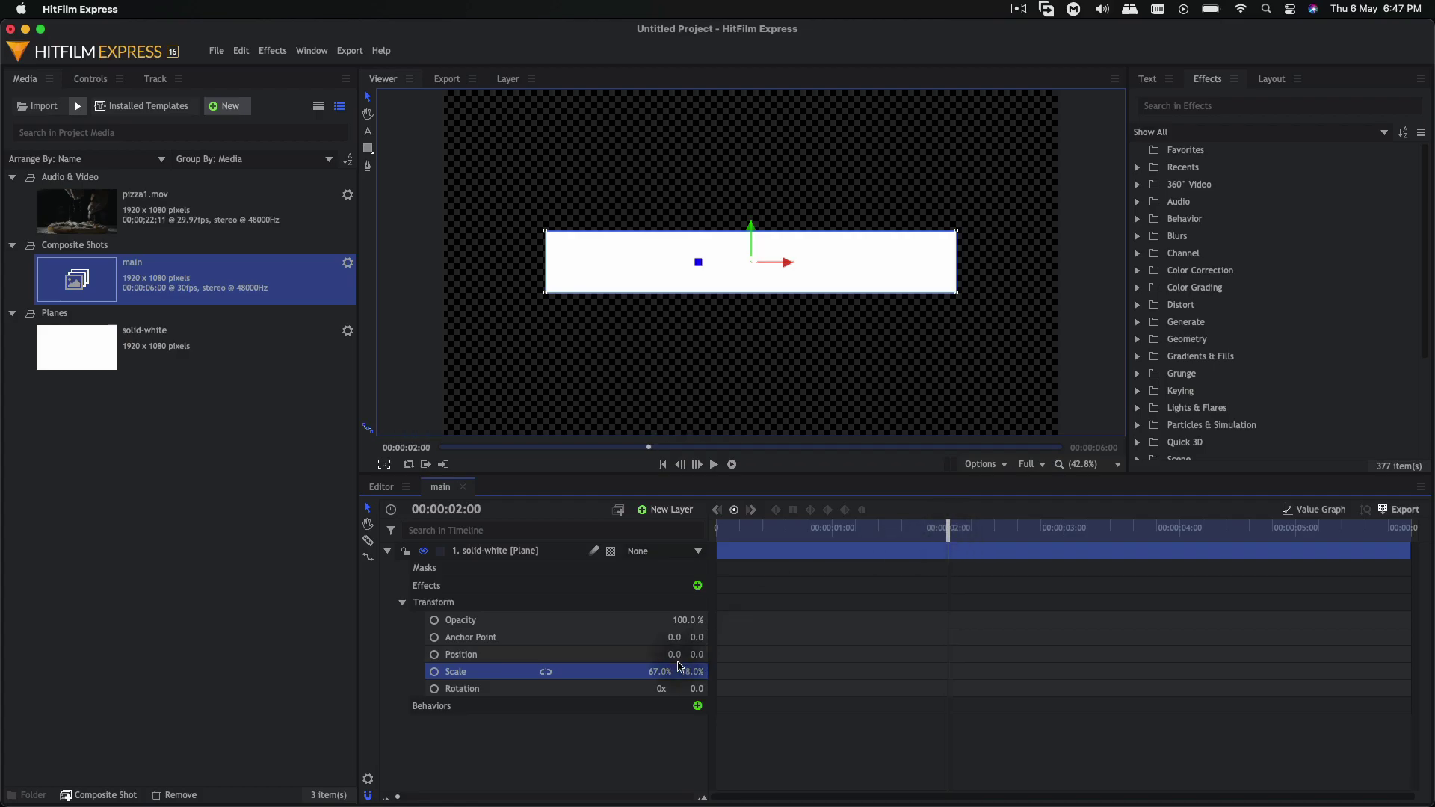
pyautogui.click(435, 671)
pyautogui.click(717, 527)
pyautogui.click(661, 671)
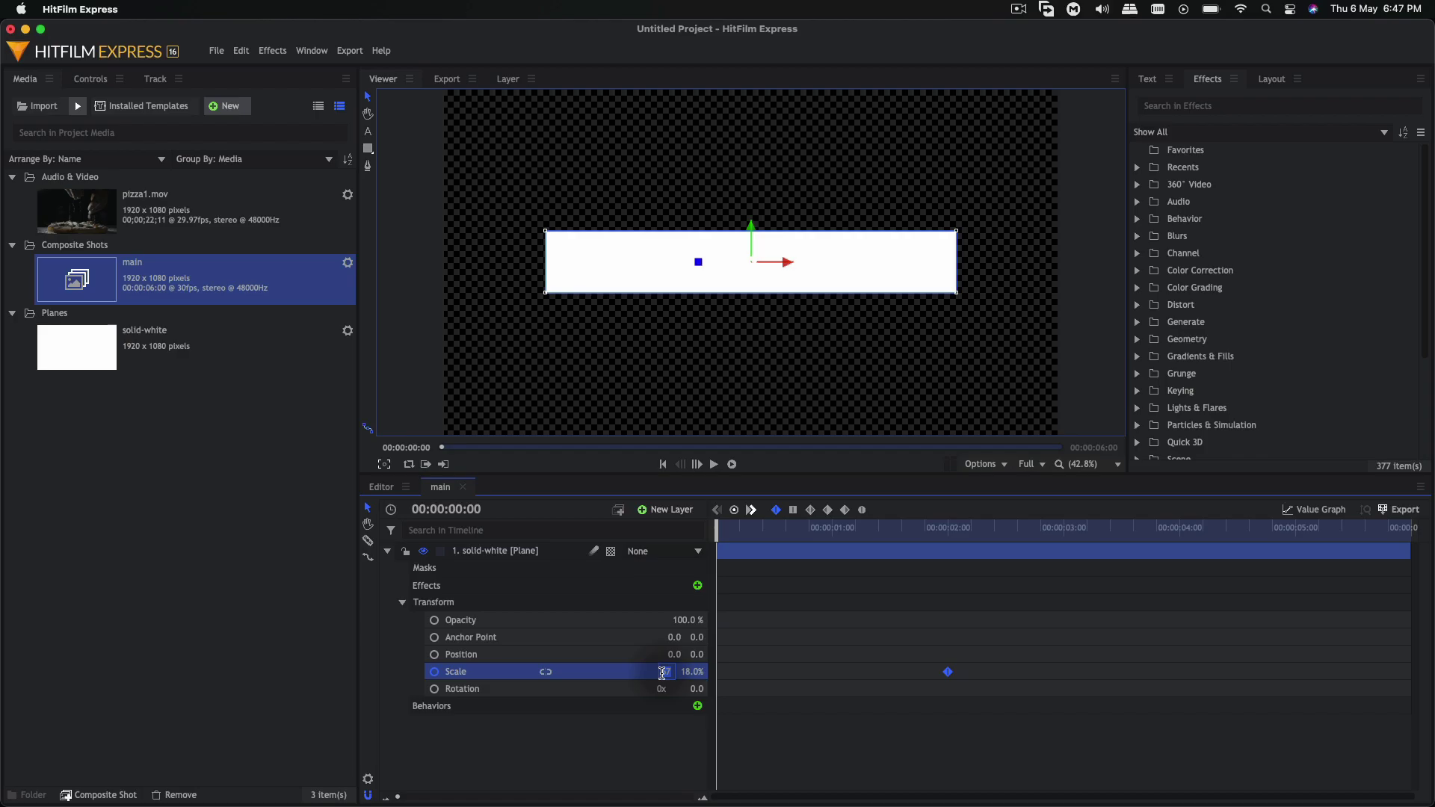
pyautogui.write('0')
pyautogui.press('Return')
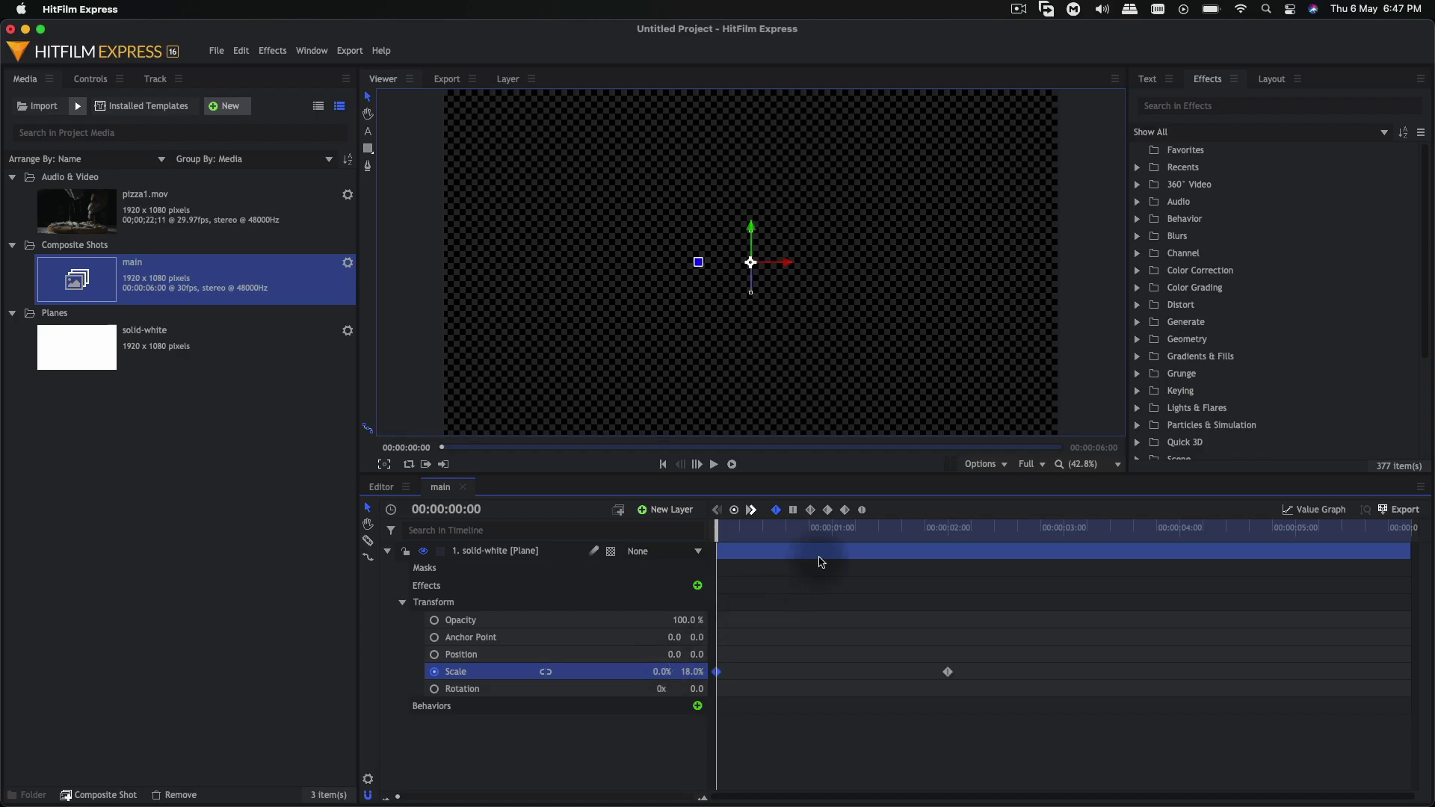
pyautogui.press('space')
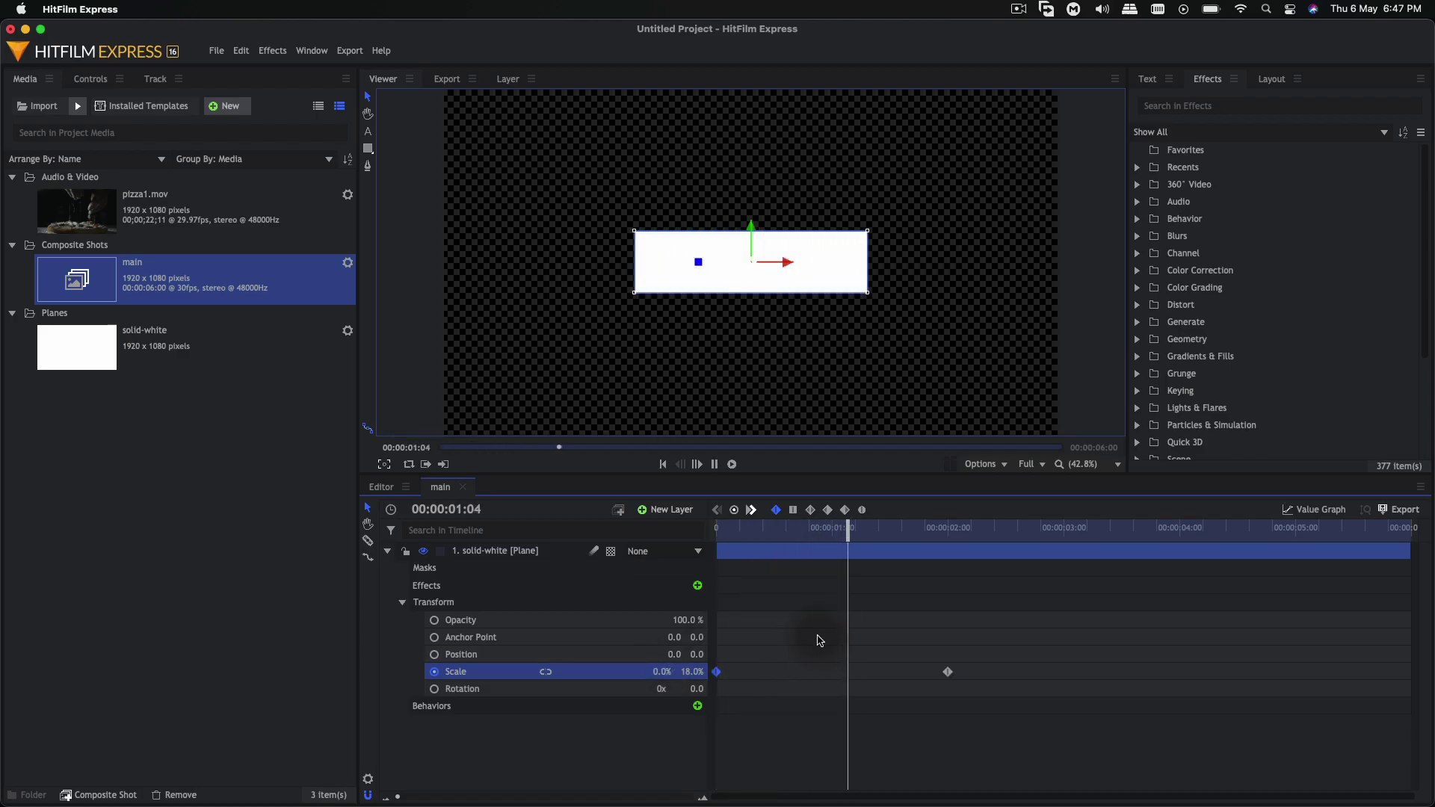
pyautogui.press('space')
# Change both solid-white scale keyframes to manual Bezier interpolation and preview the animation from the start
pyautogui.click(946, 655)
pyautogui.moveTo(946, 656); pyautogui.dragTo(710, 702)
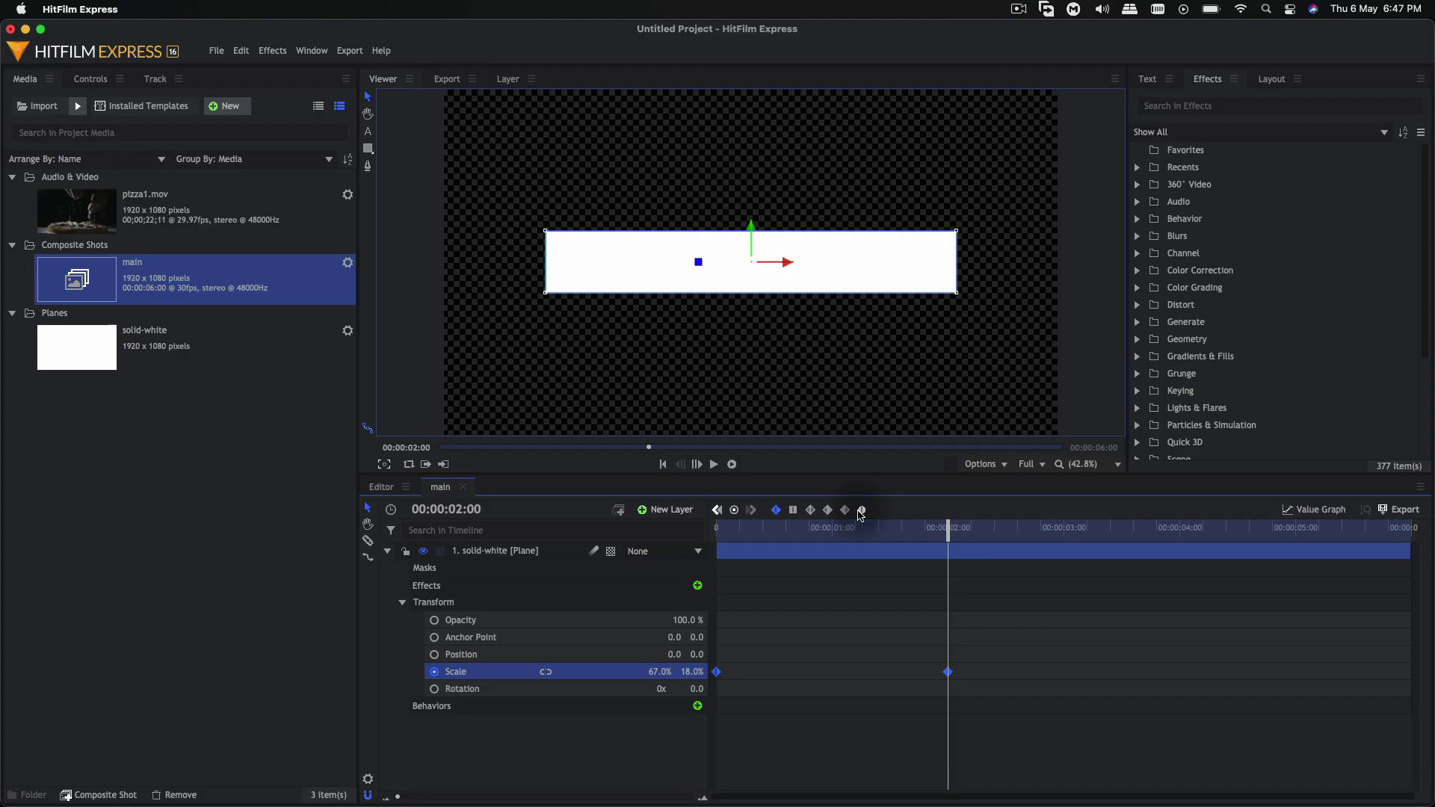
pyautogui.click(861, 510)
pyautogui.click(716, 510)
pyautogui.click(640, 741)
pyautogui.press('space')
pyautogui.press('space')
# Reshape the horizontal scale curve in the value graph by extending the 2-second keyframe's handle back to the first frame, then preview it
pyautogui.click(947, 671)
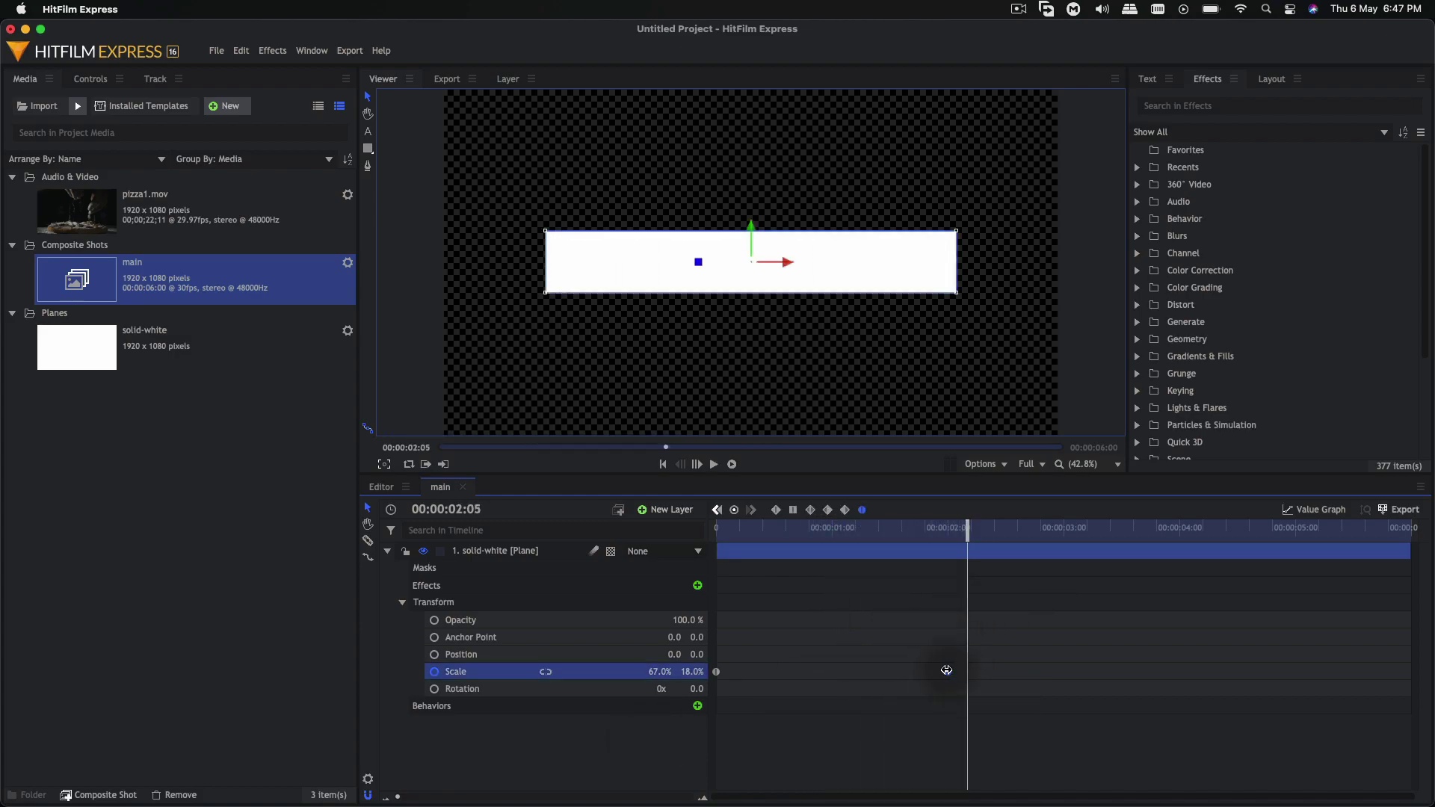
pyautogui.click(1301, 511)
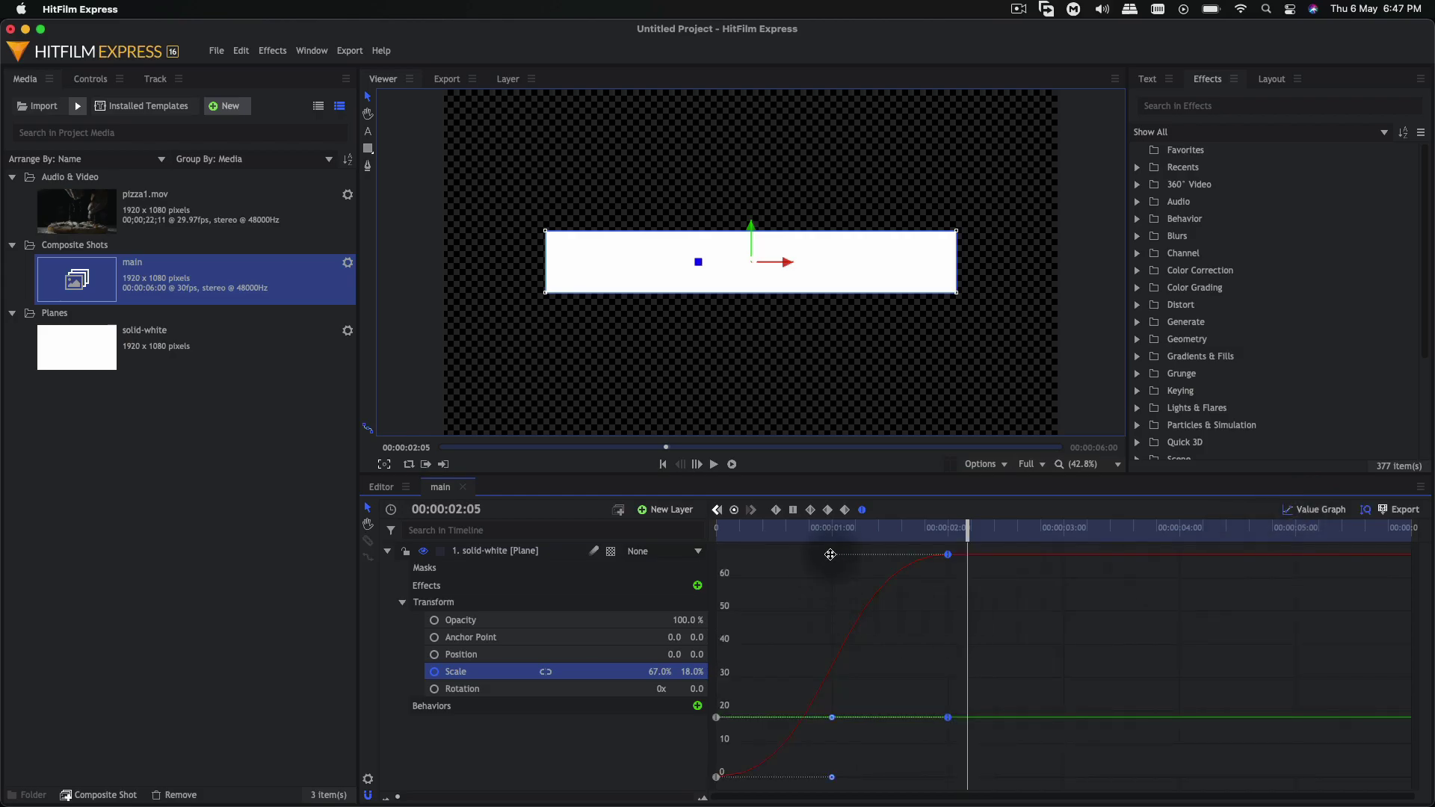
pyautogui.scroll(-1, 710, 564)
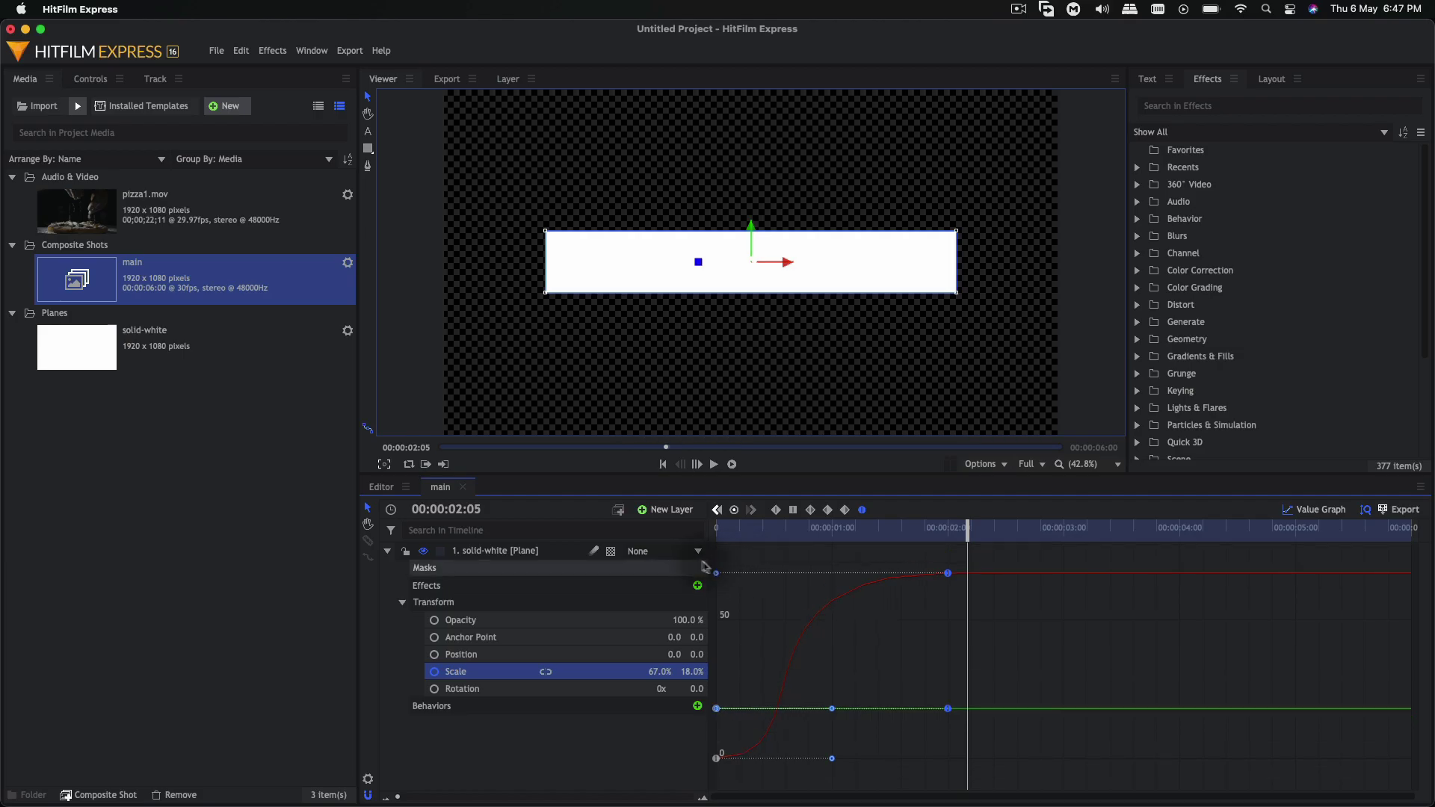
pyautogui.click(717, 532)
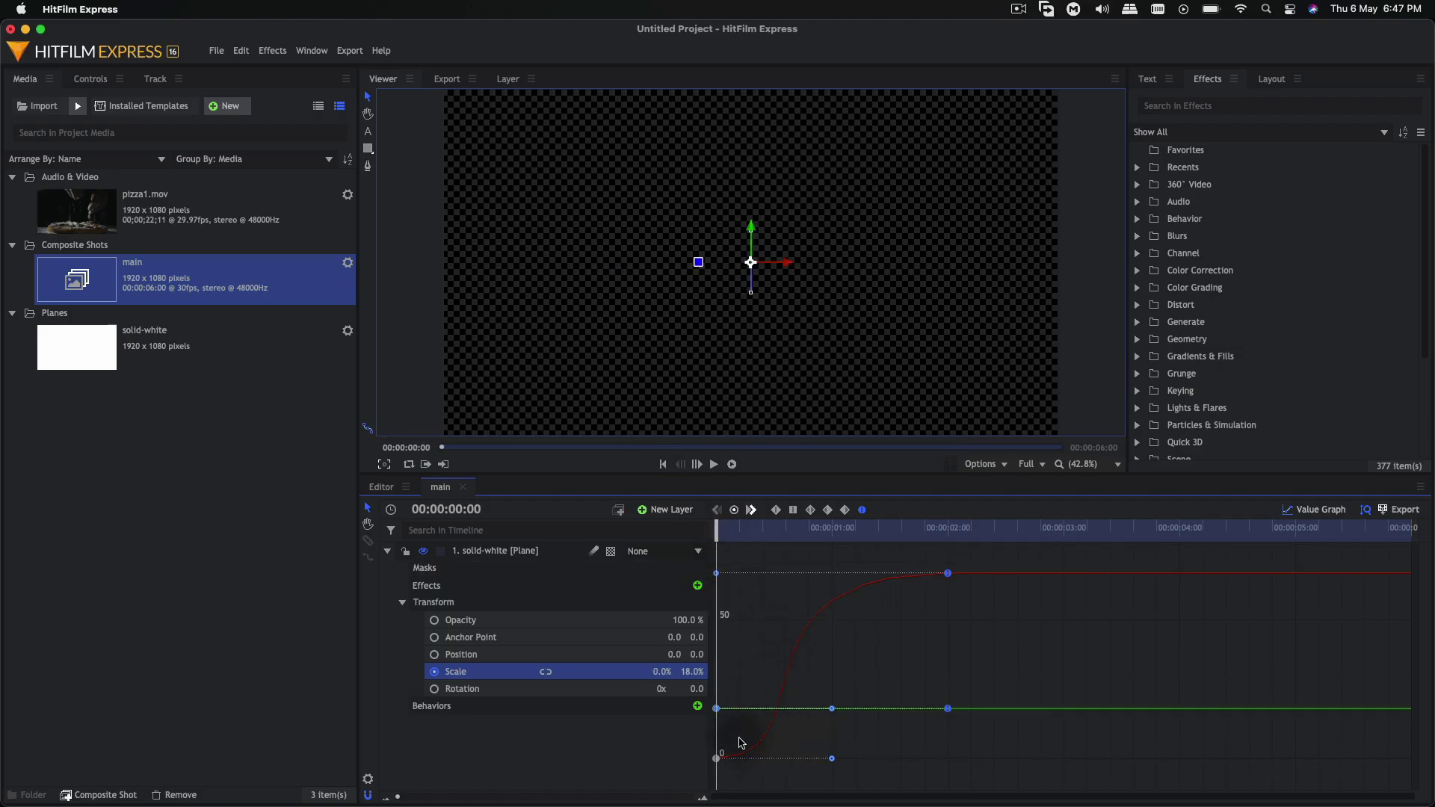
pyautogui.press('space')
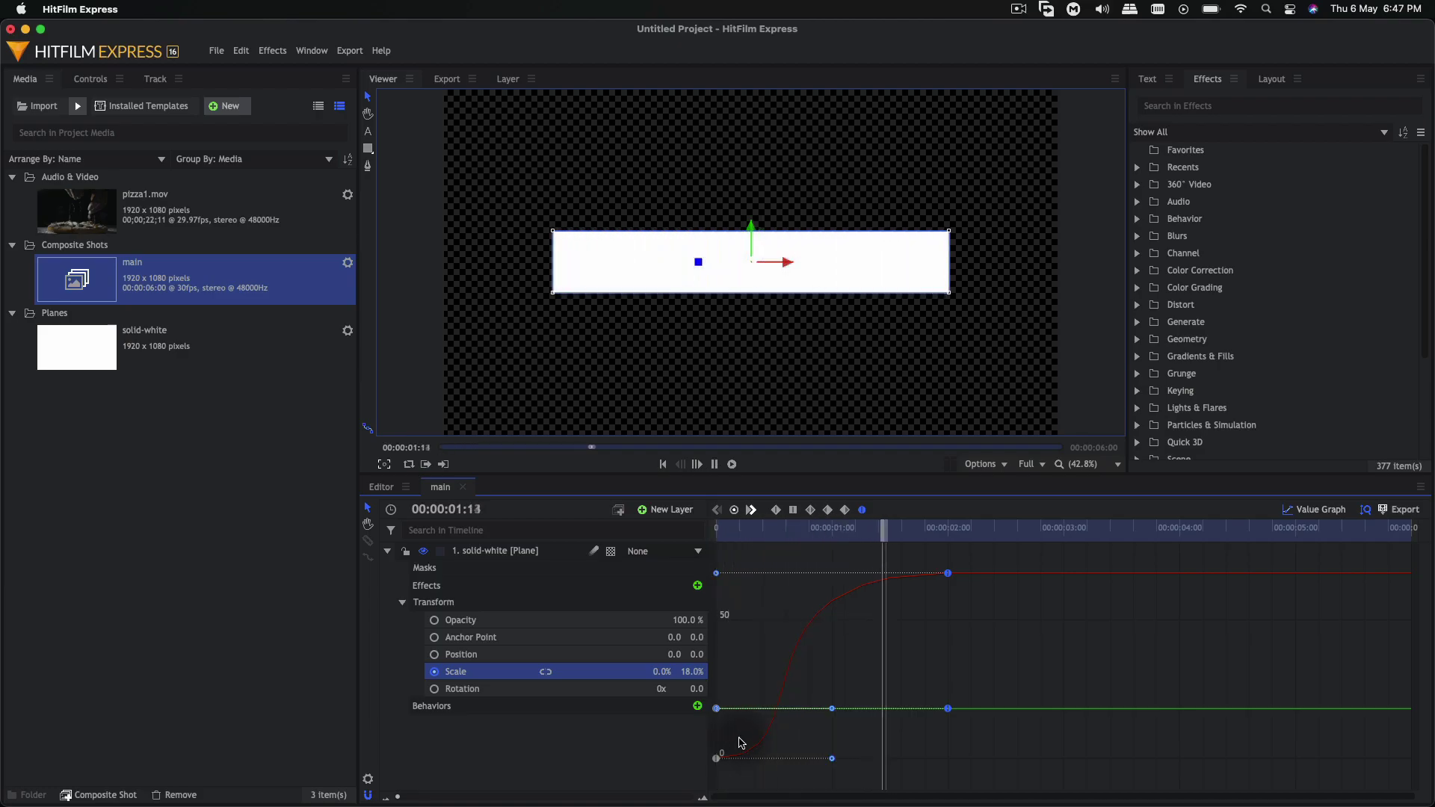
pyautogui.press('space')
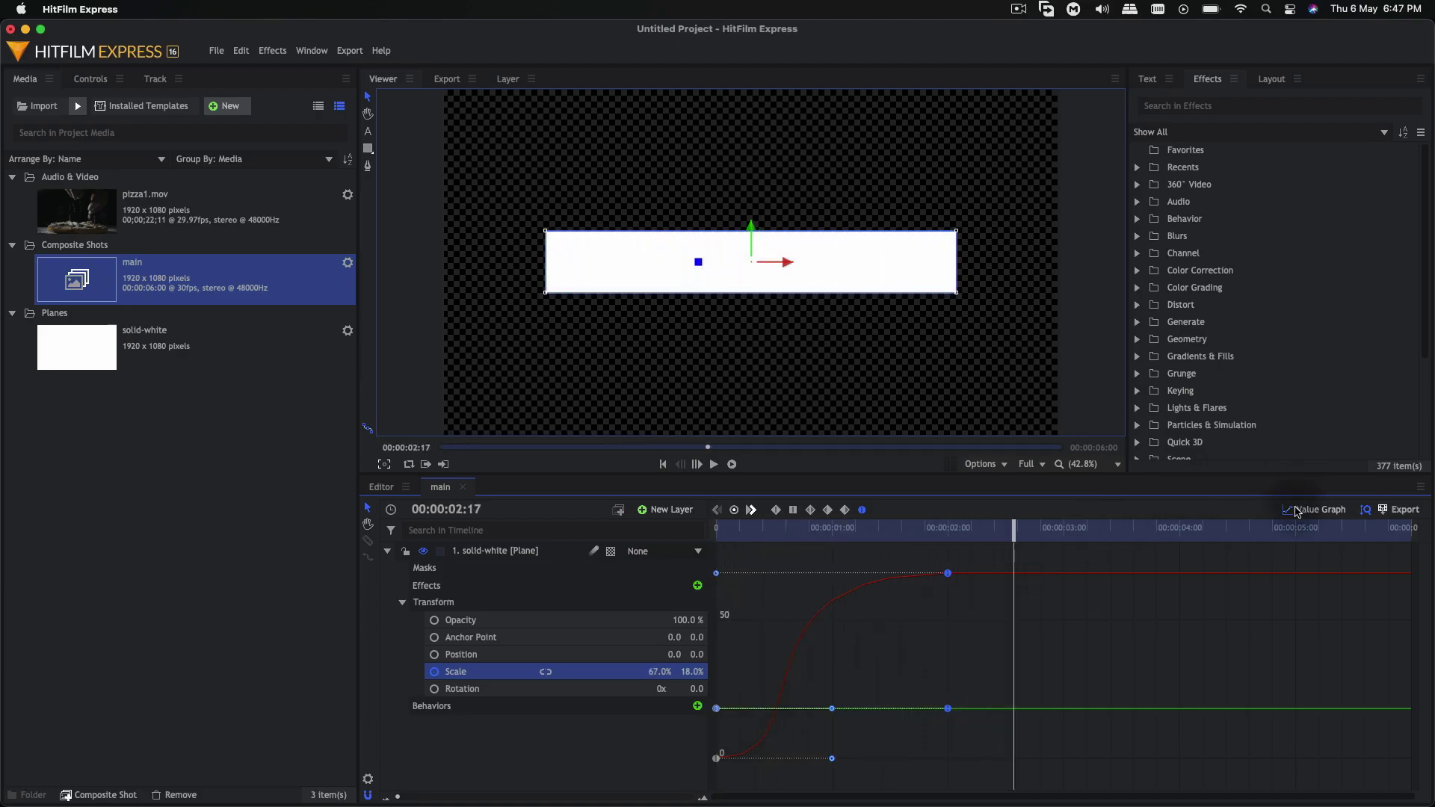
pyautogui.click(1297, 513)
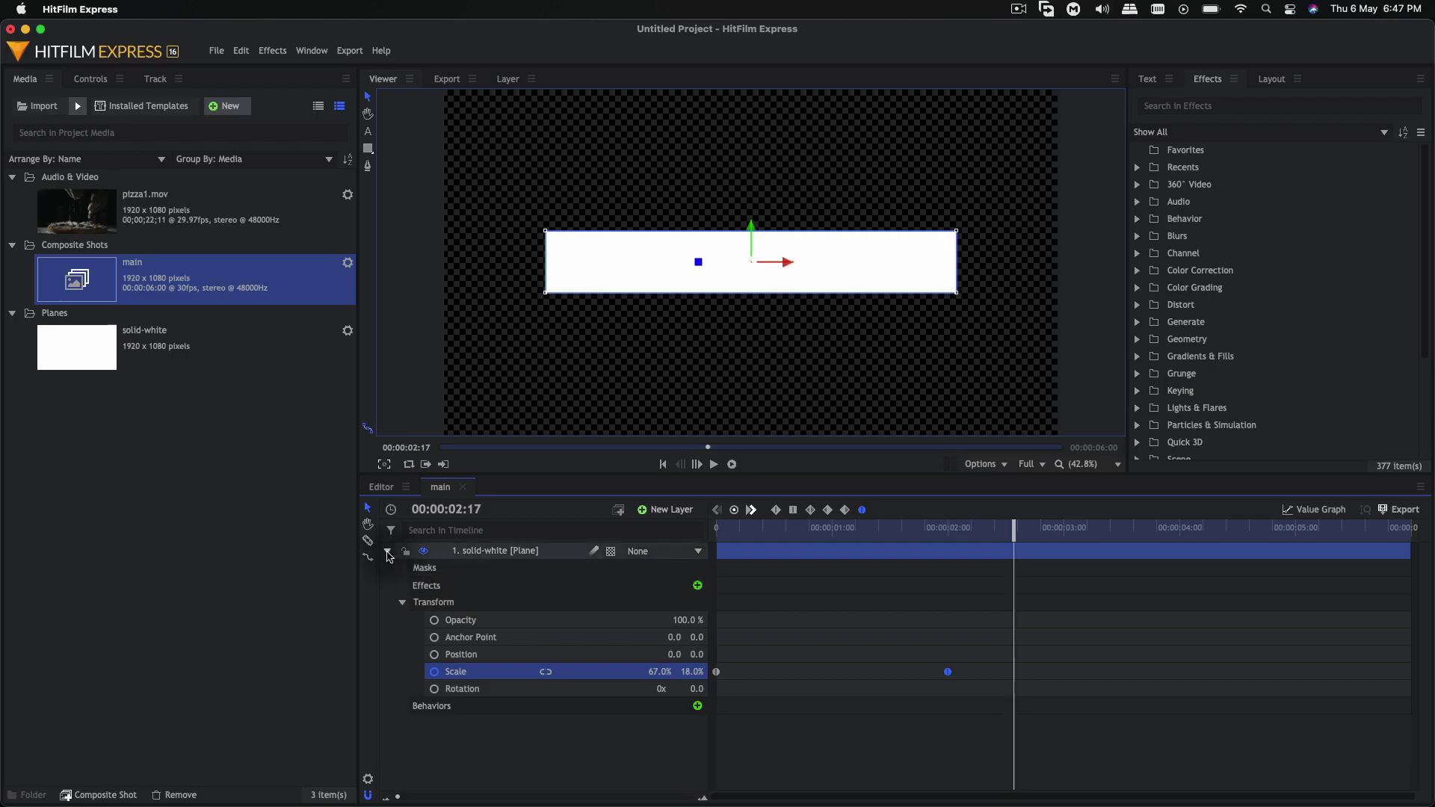
# Duplicate the solid-white layer and rename the copy solid-black
pyautogui.click(388, 552)
pyautogui.click(465, 553)
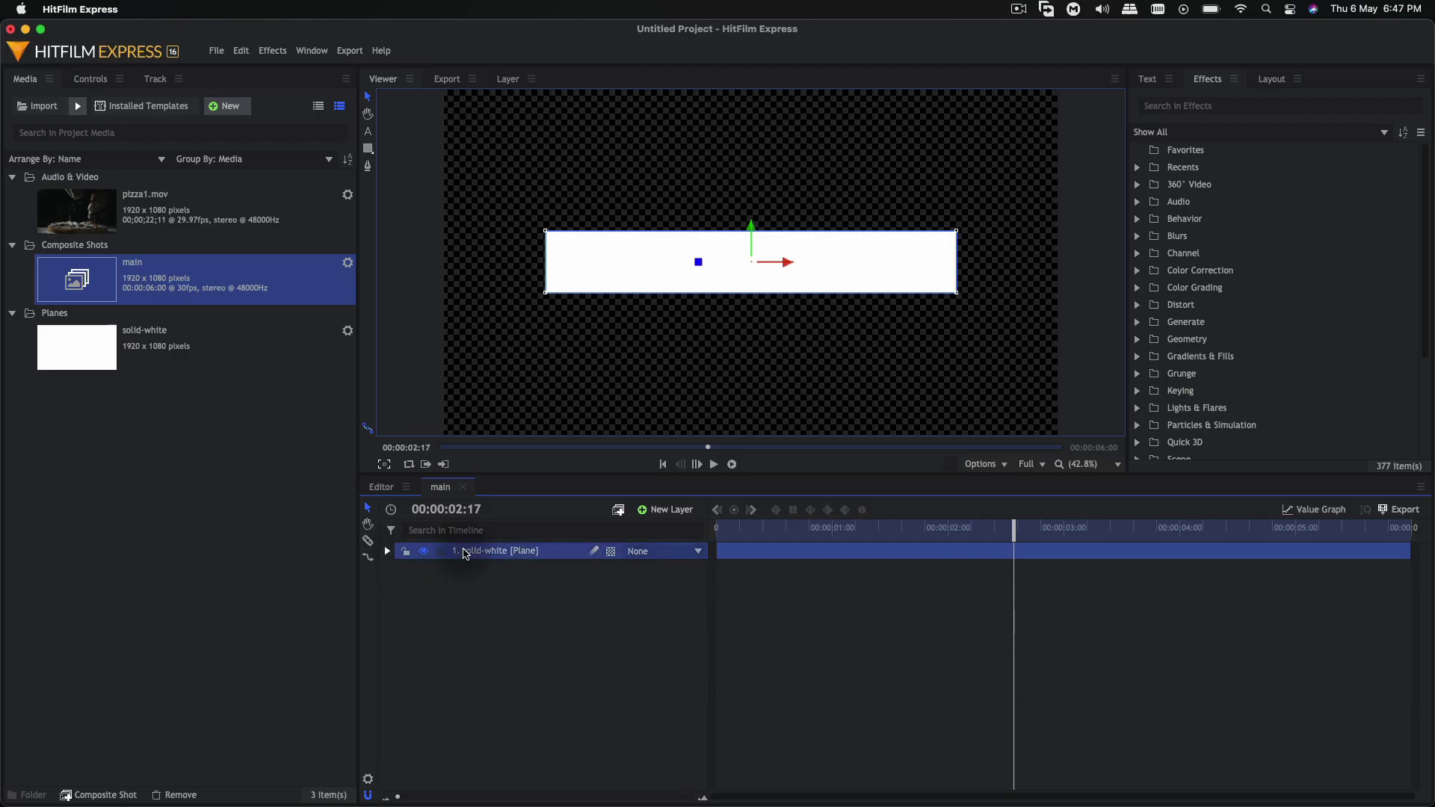
pyautogui.press('super+d')
pyautogui.rightClick(485, 552)
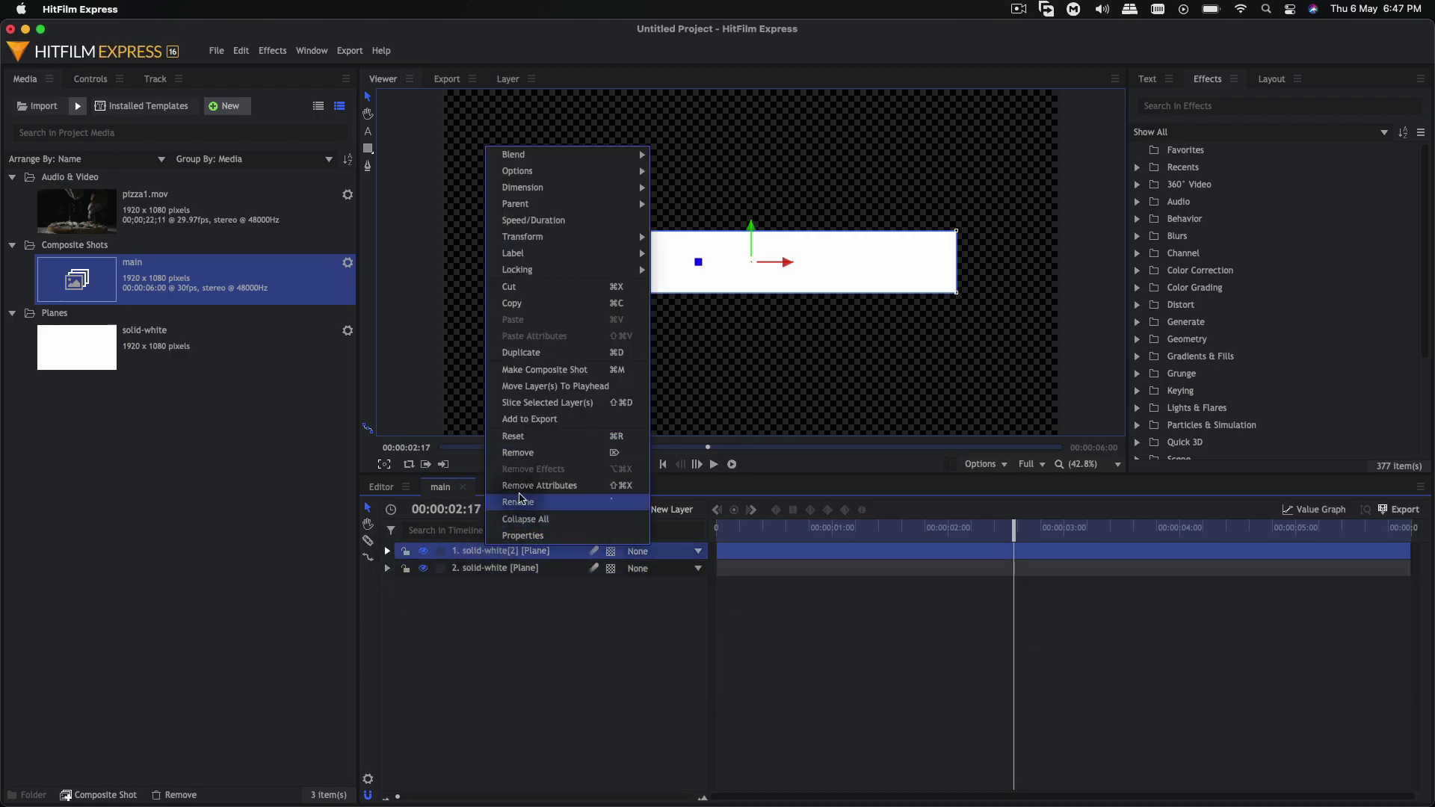
pyautogui.click(521, 499)
pyautogui.moveTo(515, 553); pyautogui.dragTo(472, 551)
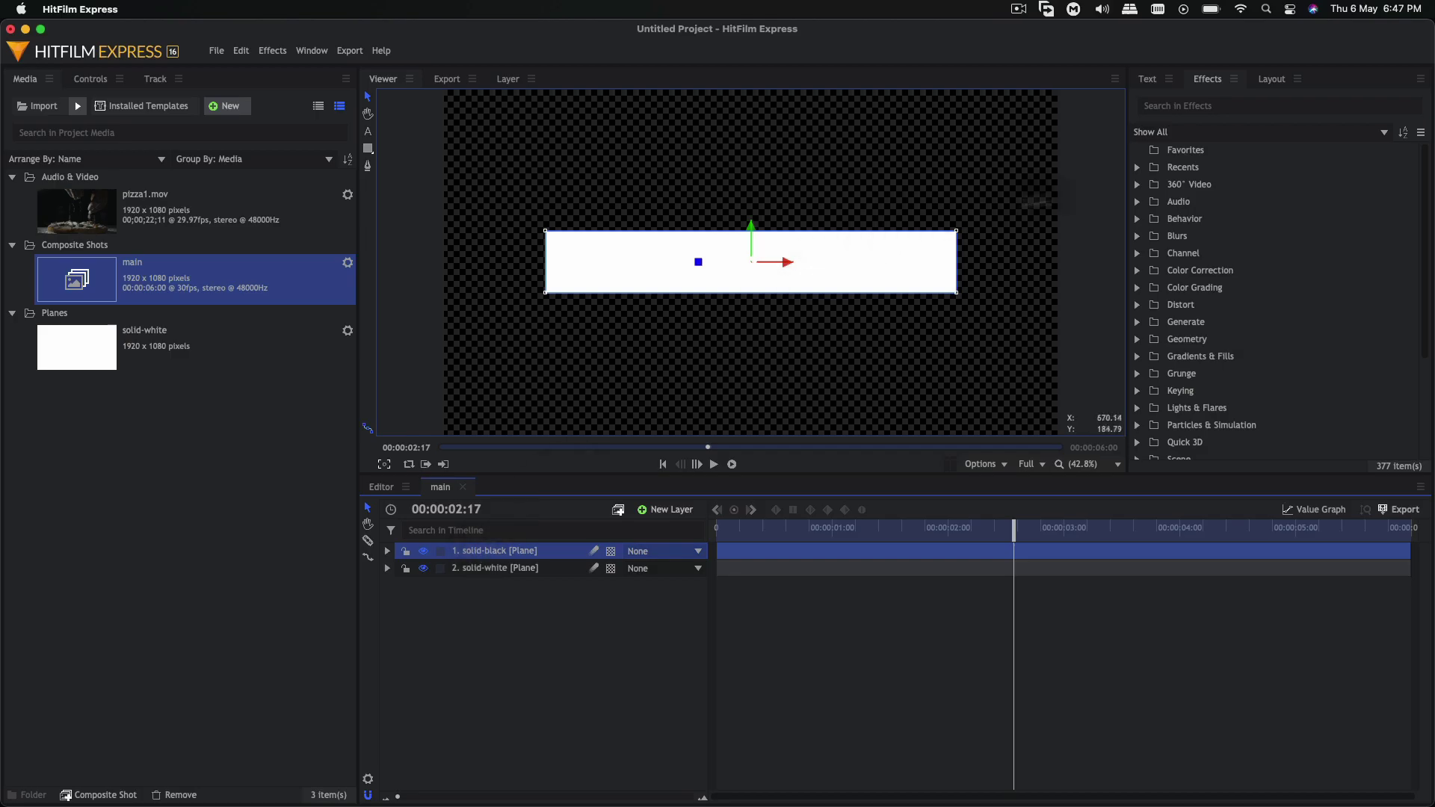
# Find the Fill Color effect and apply it to the solid-black layer
pyautogui.click(1147, 78)
pyautogui.click(1207, 79)
pyautogui.click(1190, 105)
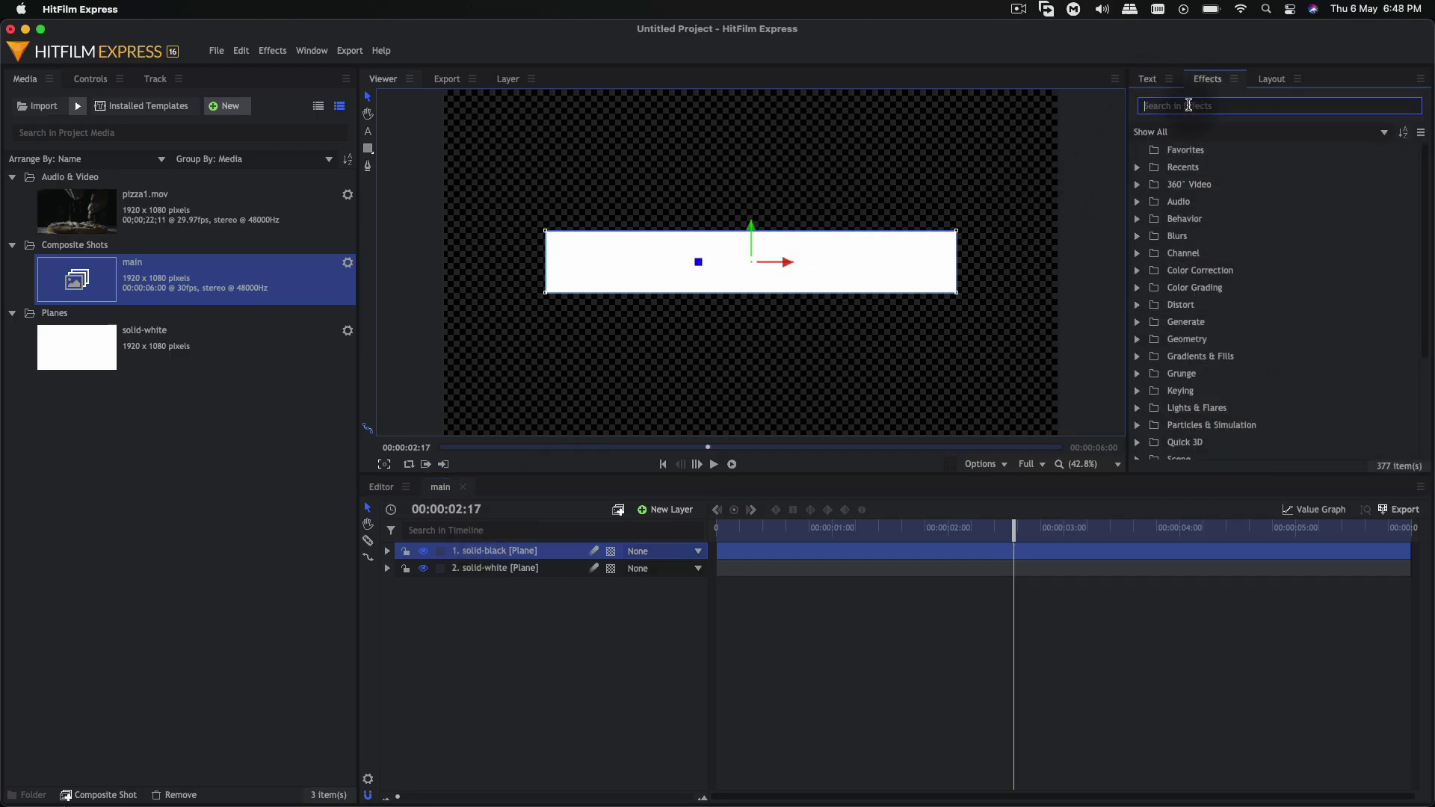
pyautogui.write('fill')
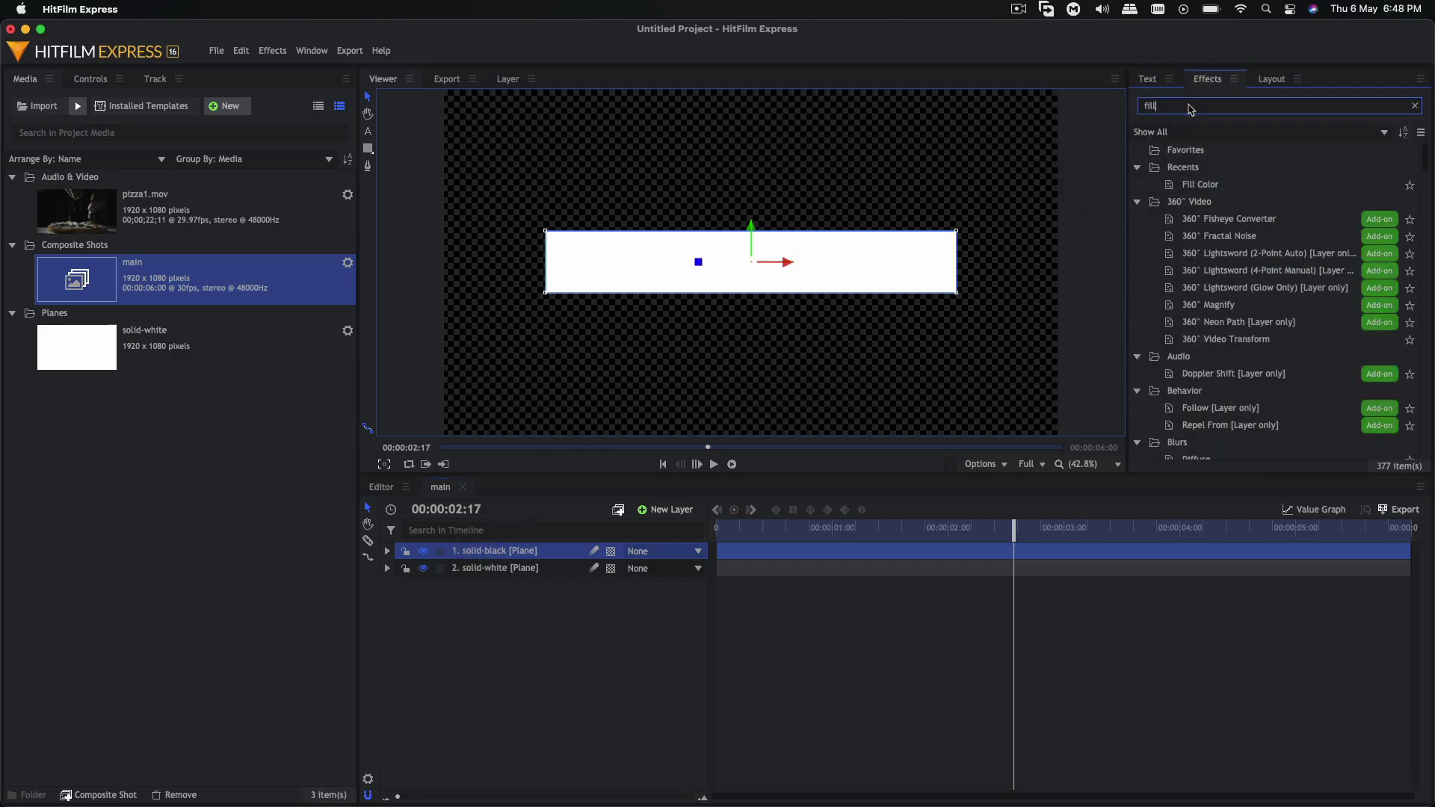
pyautogui.click(1201, 168)
pyautogui.moveTo(1203, 169); pyautogui.dragTo(1072, 224)
pyautogui.moveTo(750, 336); pyautogui.dragTo(733, 278)
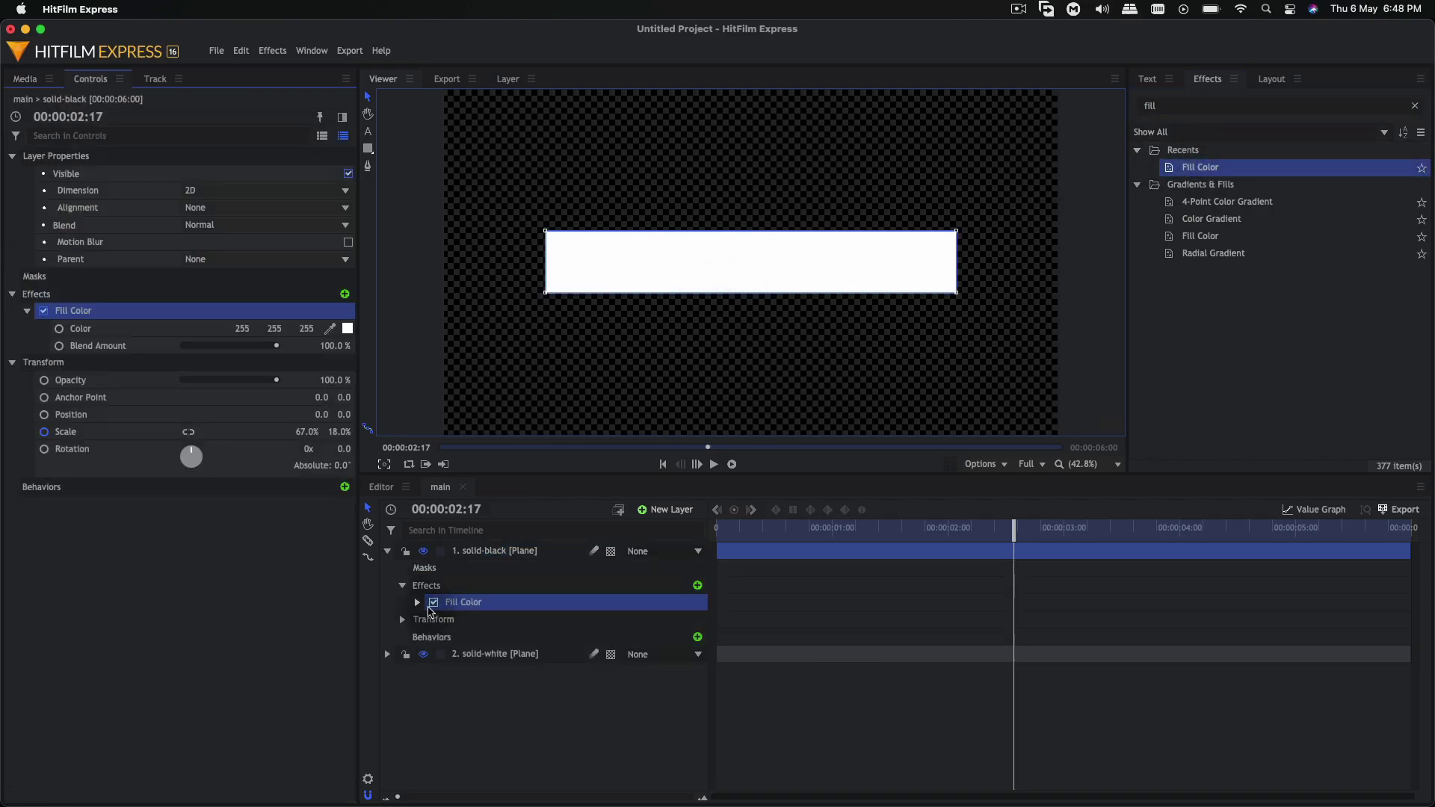
# Set the solid-black layer's Fill Color to black
pyautogui.click(417, 603)
pyautogui.click(701, 620)
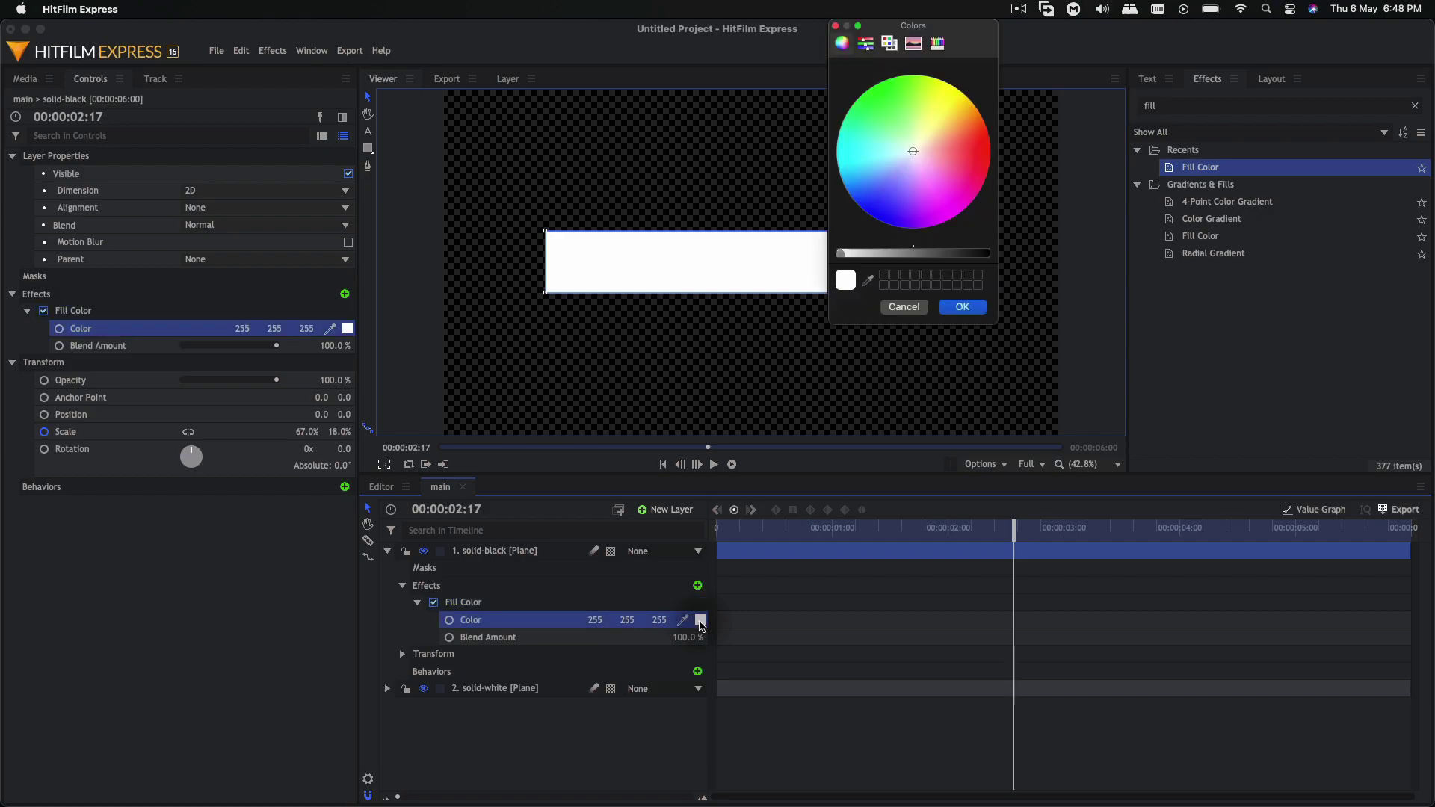
pyautogui.moveTo(973, 252); pyautogui.dragTo(985, 253)
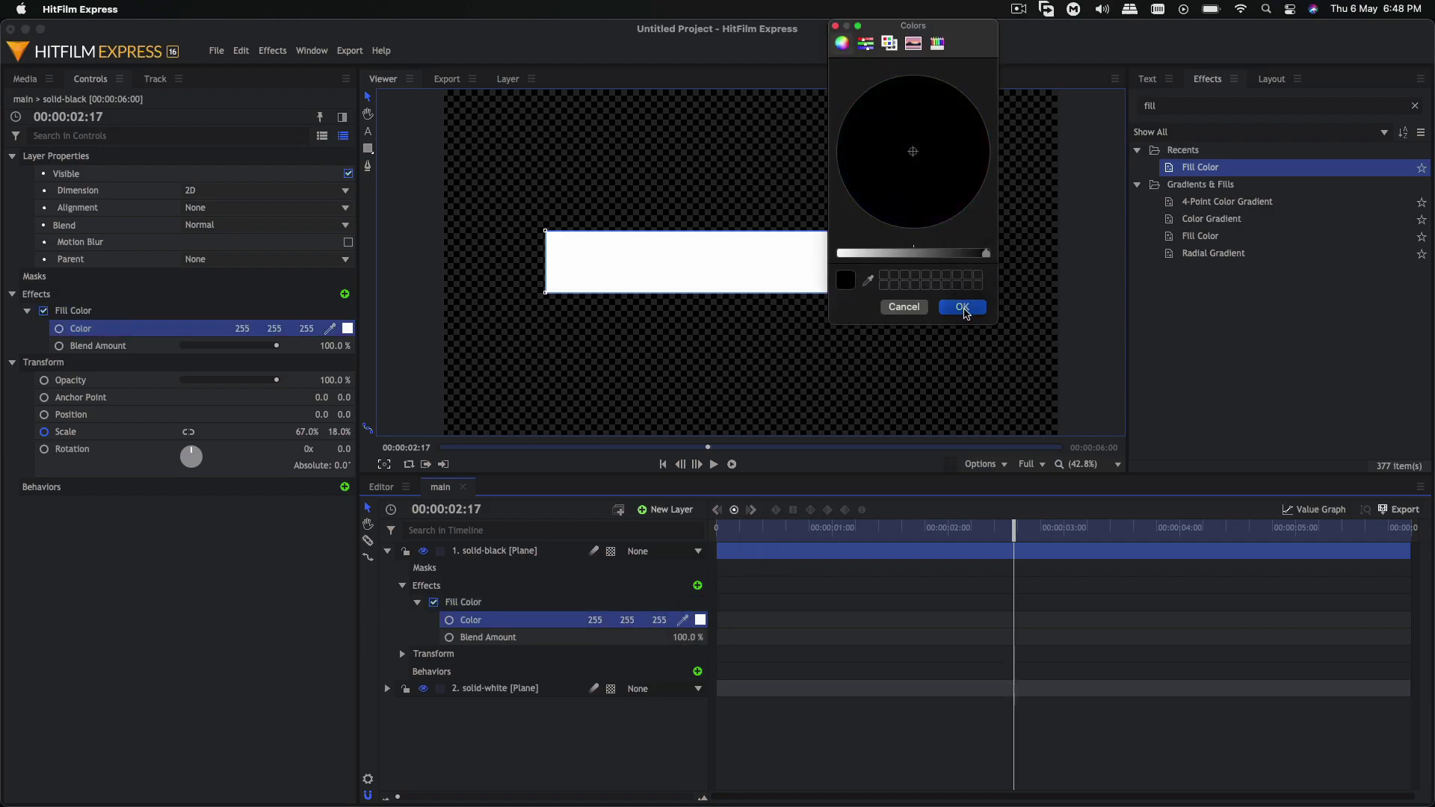
pyautogui.click(962, 307)
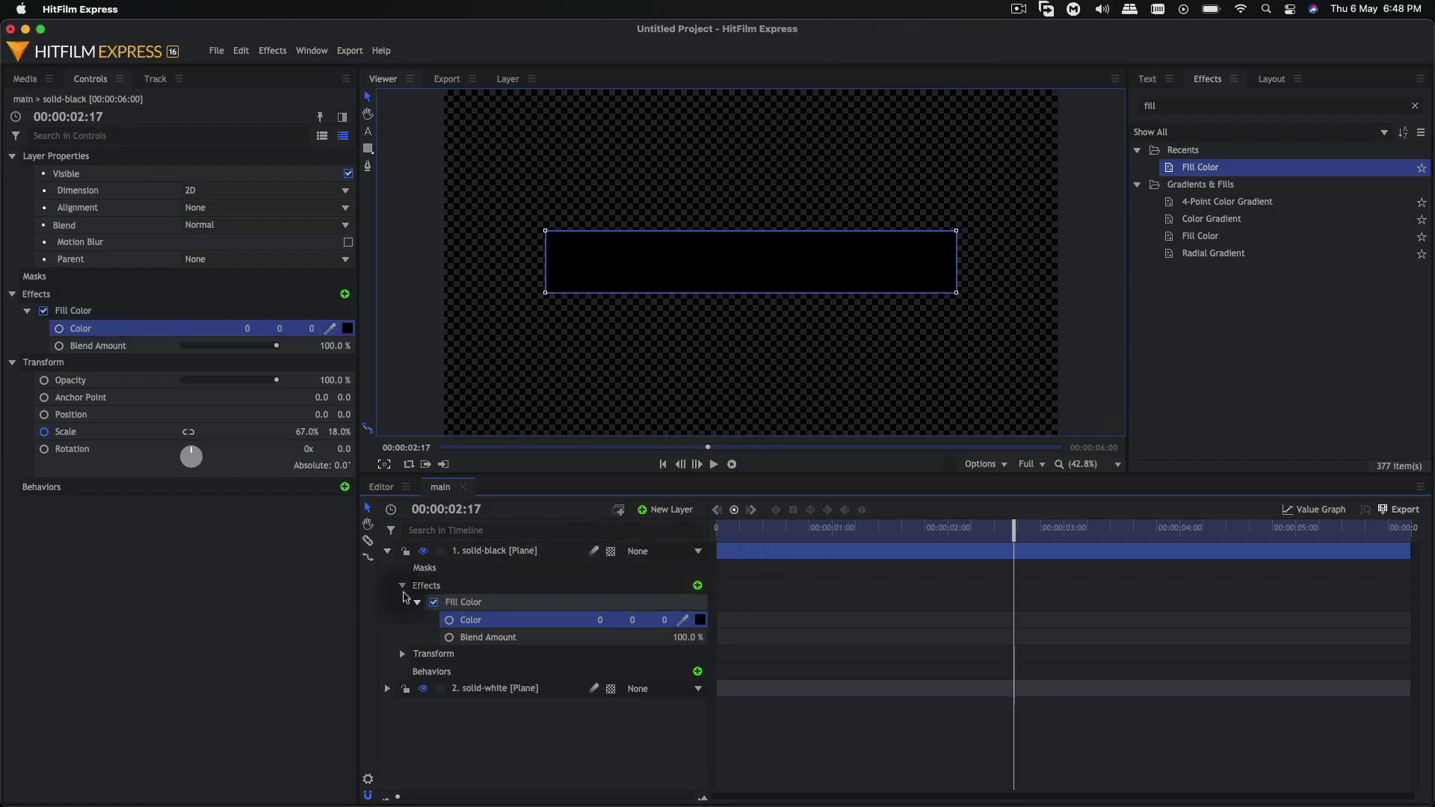
# Delay both scale keyframes of solid-black by about 10 frames and preview the two bars' staggered animation from the start
pyautogui.click(402, 585)
pyautogui.click(402, 603)
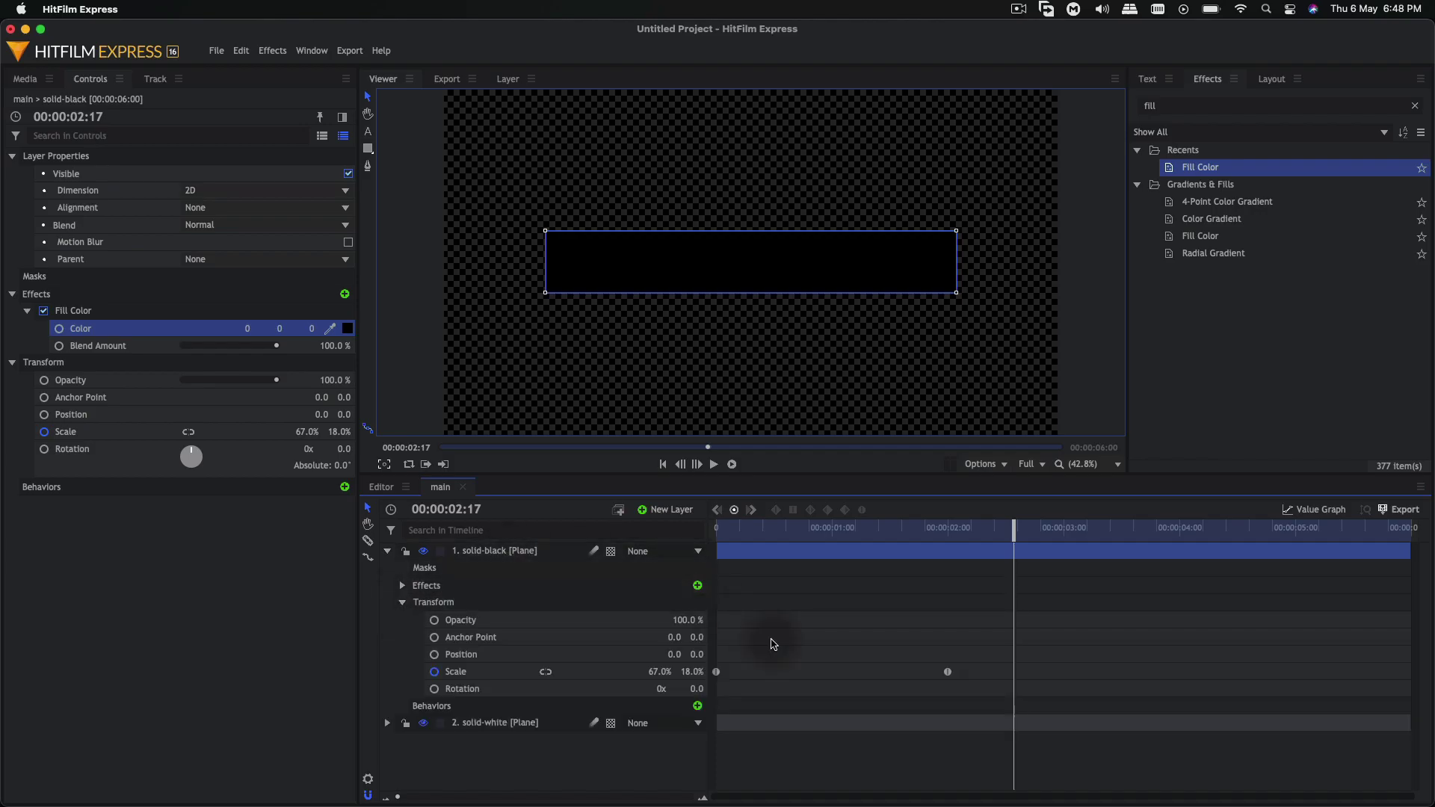
pyautogui.moveTo(971, 648); pyautogui.dragTo(755, 672)
pyautogui.press('Home')
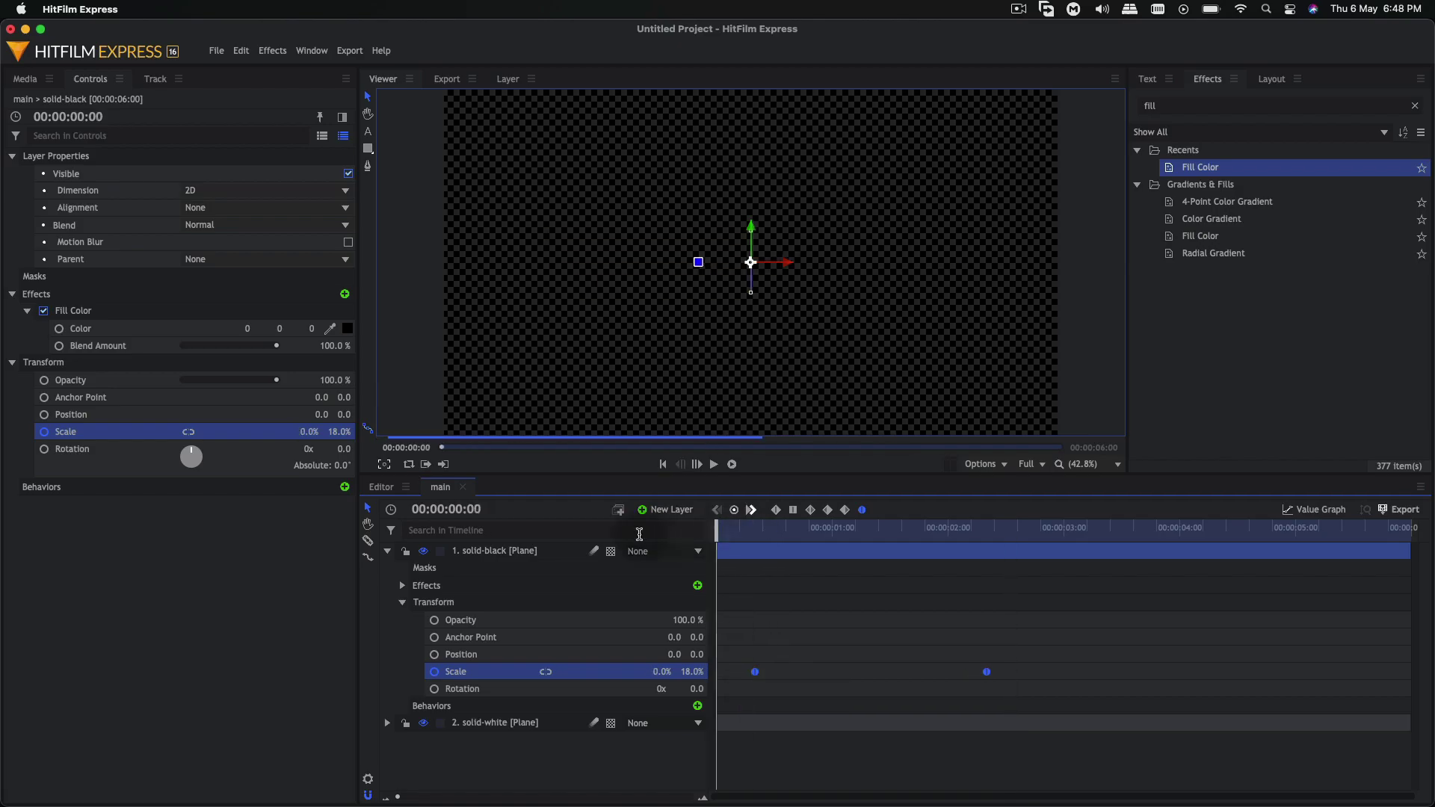
pyautogui.click(639, 756)
pyautogui.press('space')
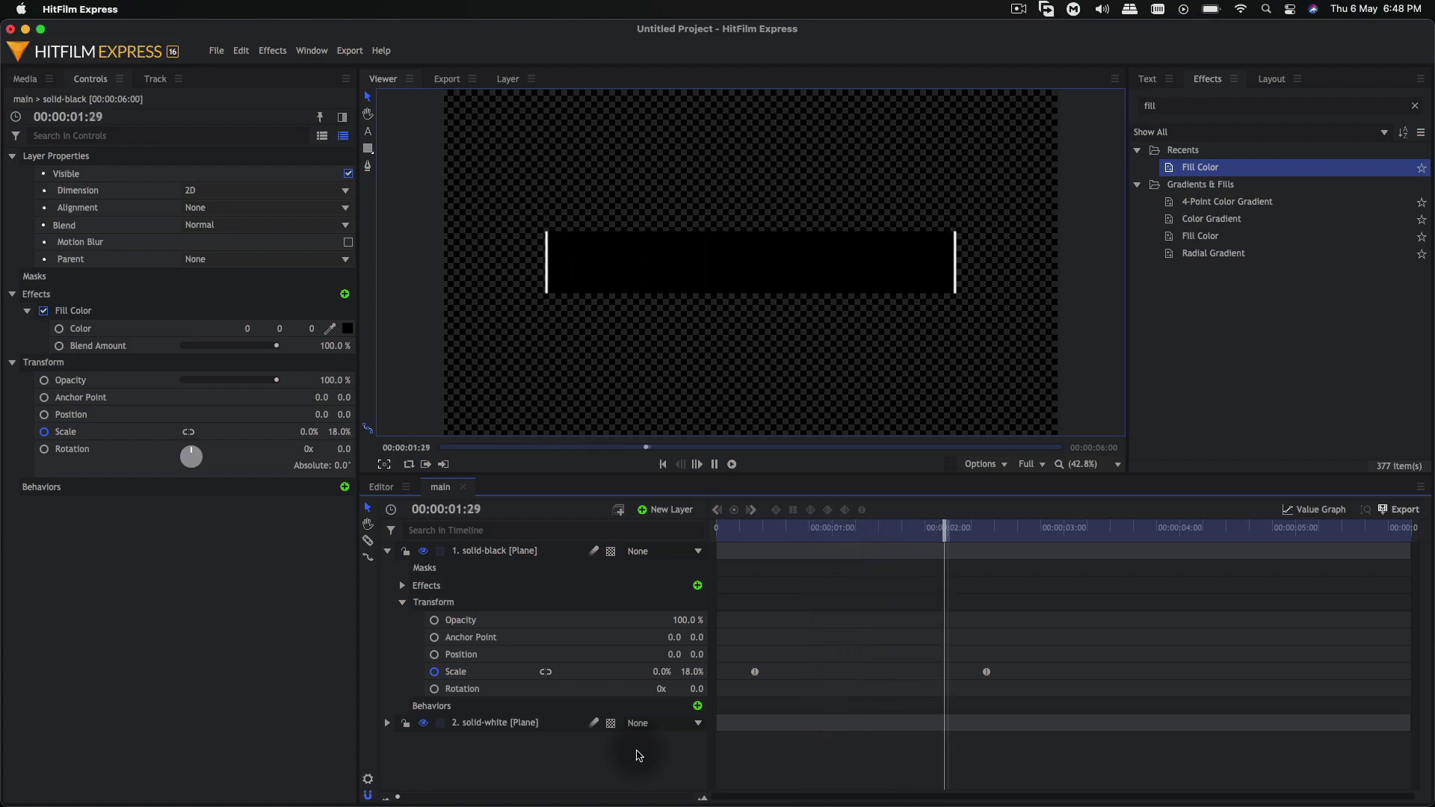
pyautogui.press('space')
pyautogui.press('Home')
pyautogui.press('space')
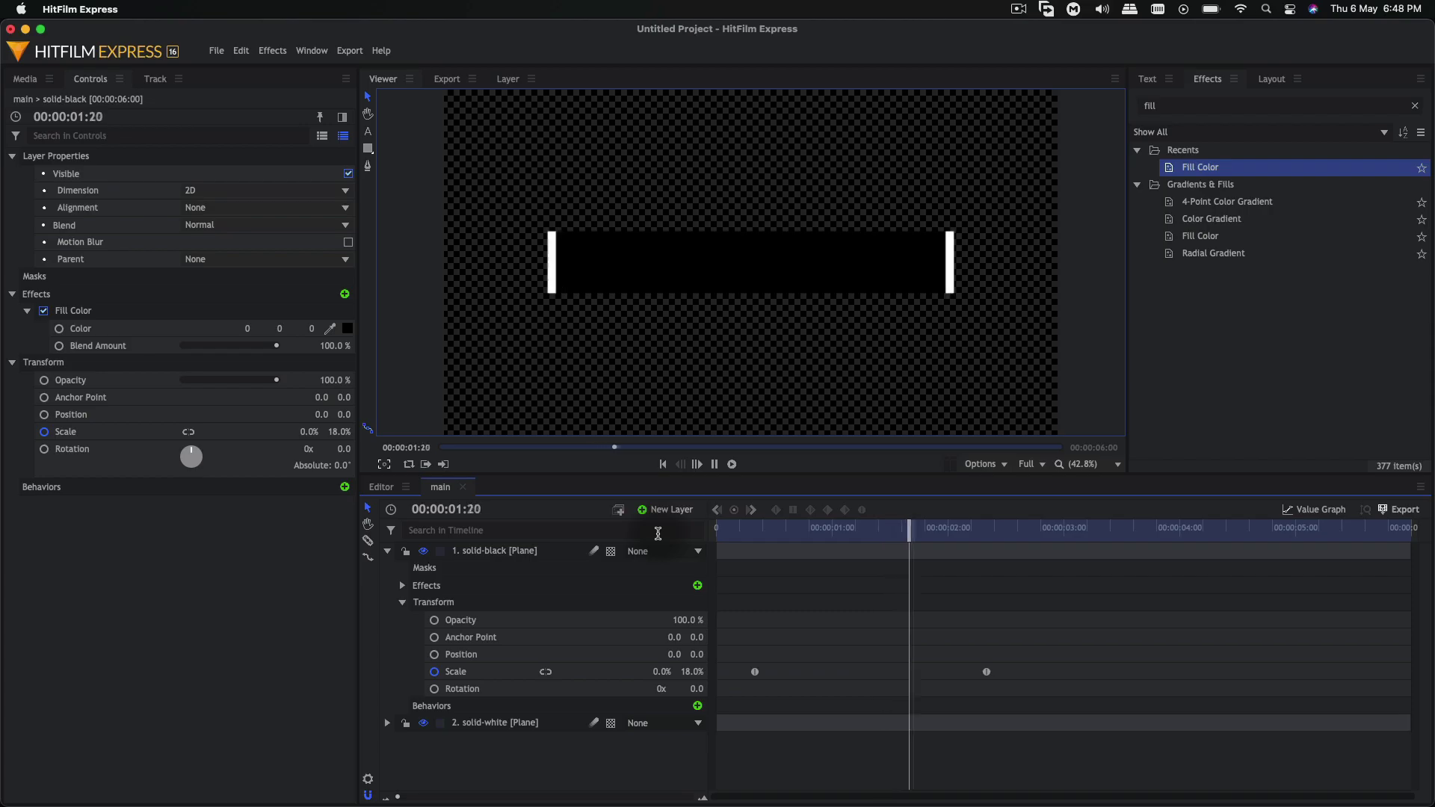
pyautogui.press('space')
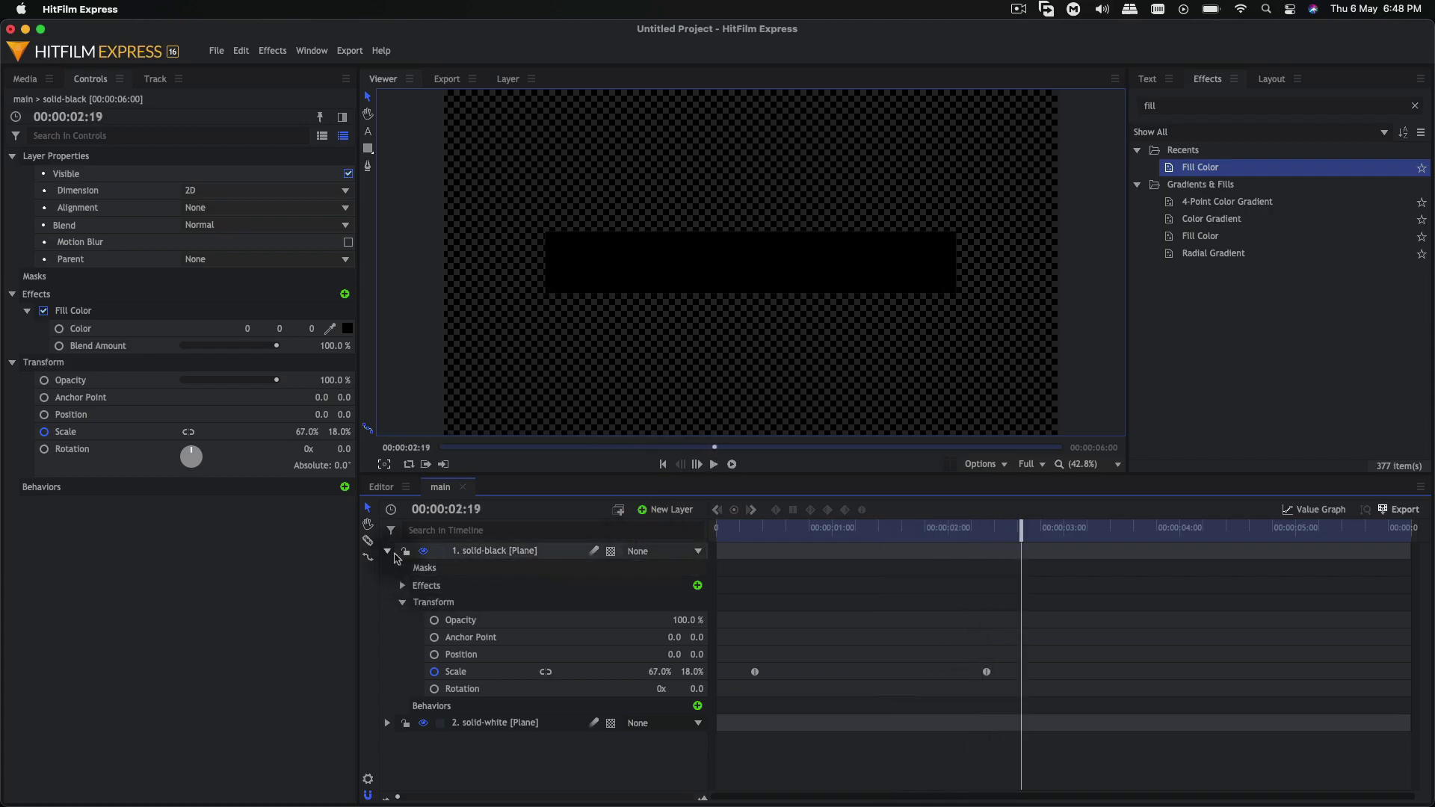
# Add a text layer reading MOTIONEPICFX and move it horizontally to X position -219.8, over the left part of the black bar
pyautogui.click(388, 551)
pyautogui.click(667, 510)
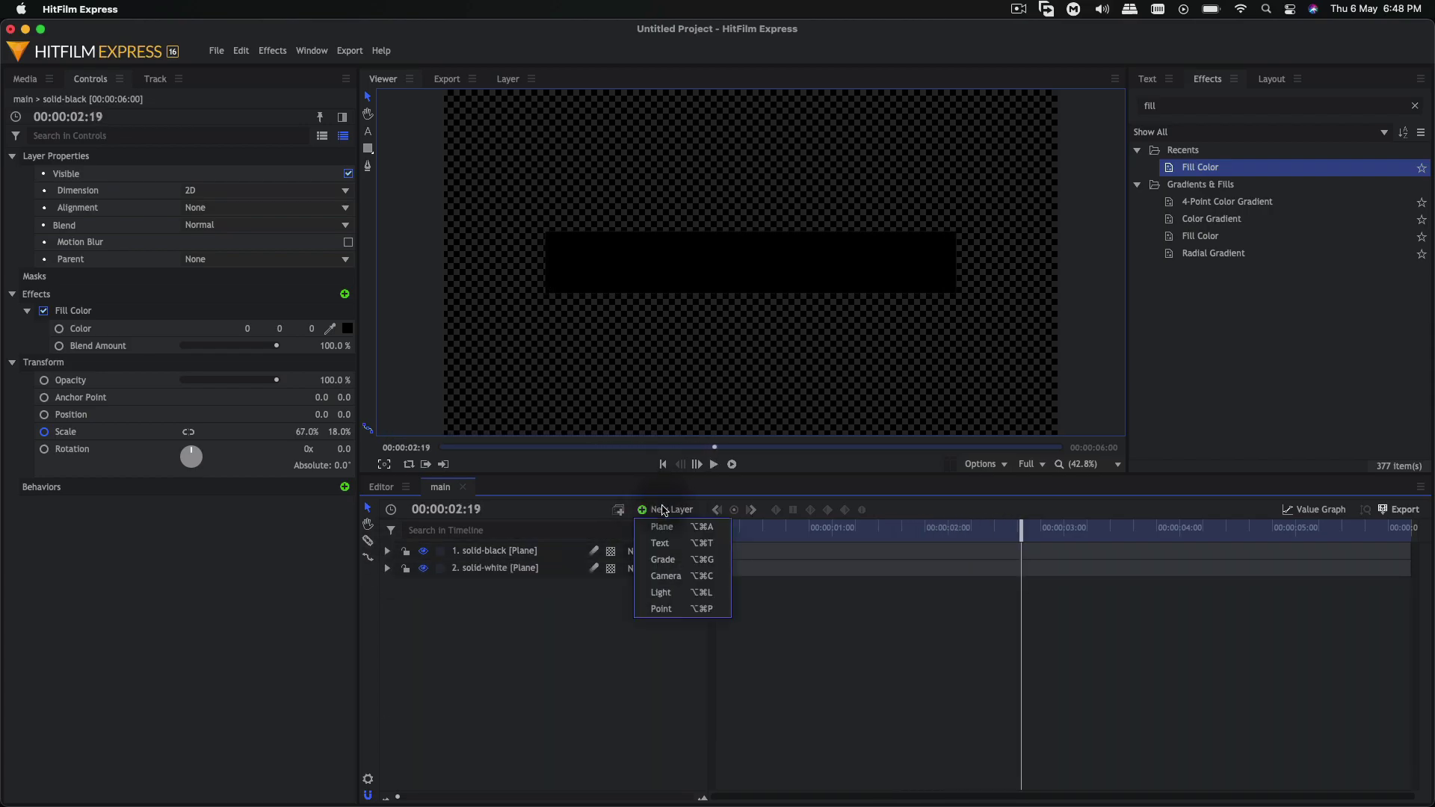
pyautogui.click(662, 545)
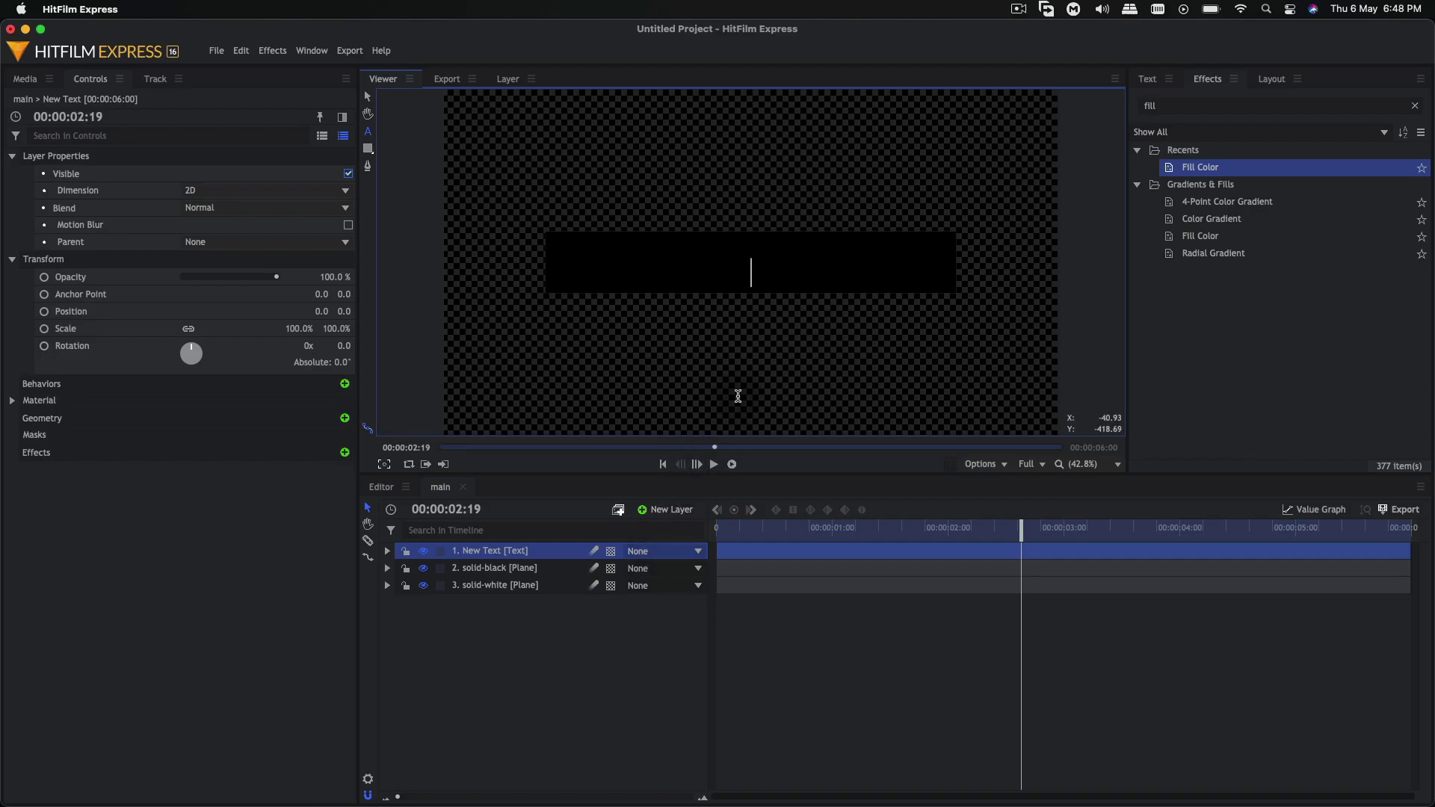
pyautogui.write('MOTIONEPICFX')
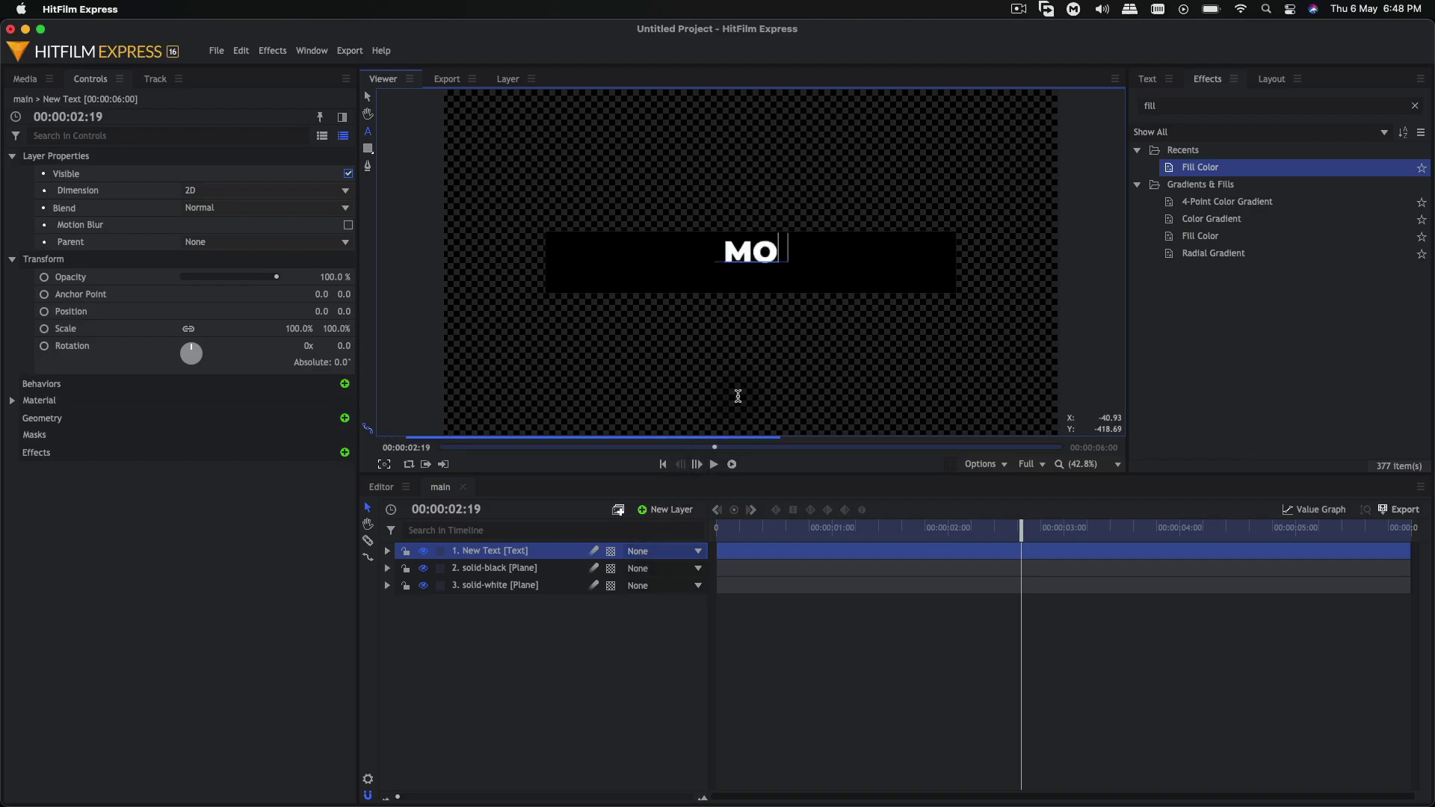
pyautogui.press('Escape')
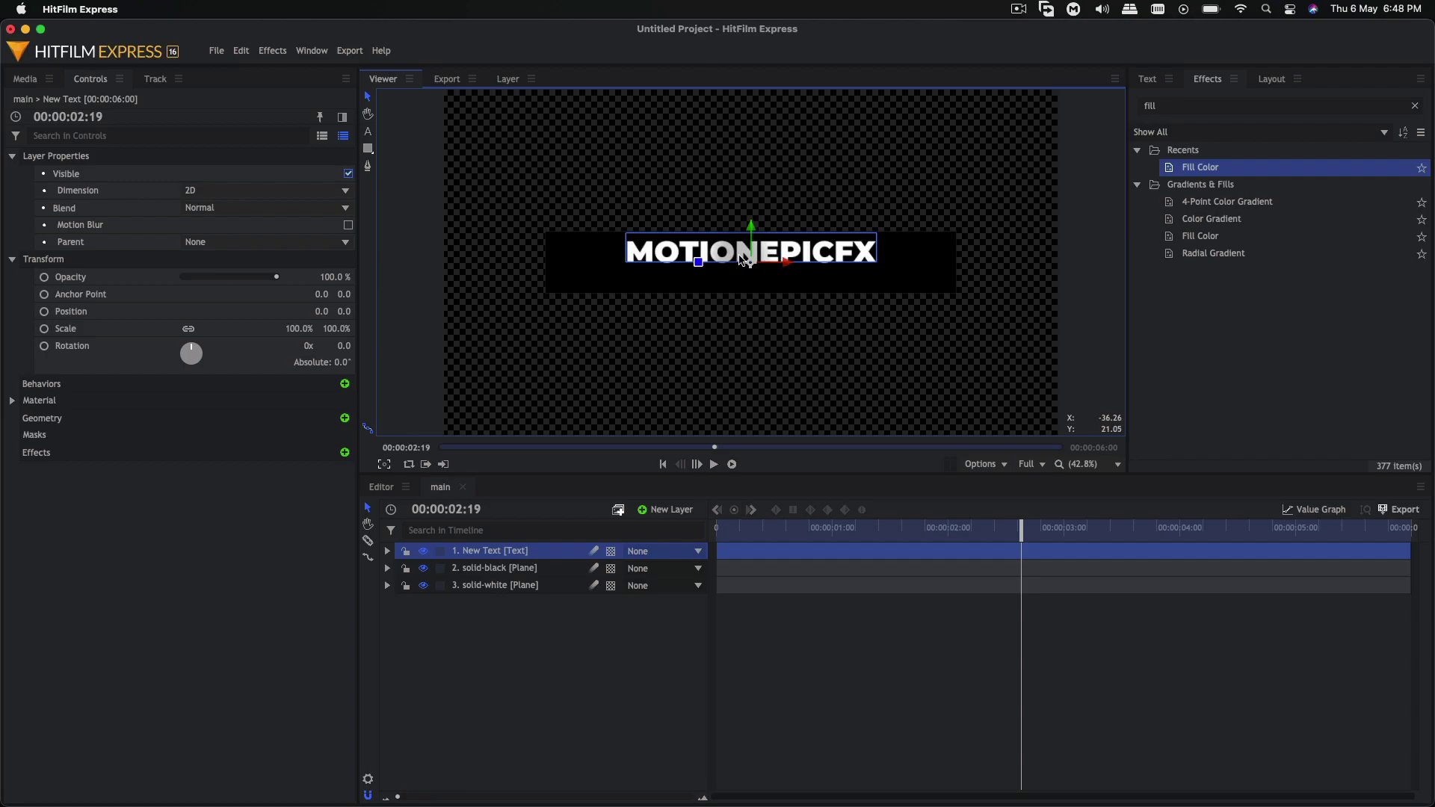
pyautogui.moveTo(785, 265); pyautogui.dragTo(715, 269)
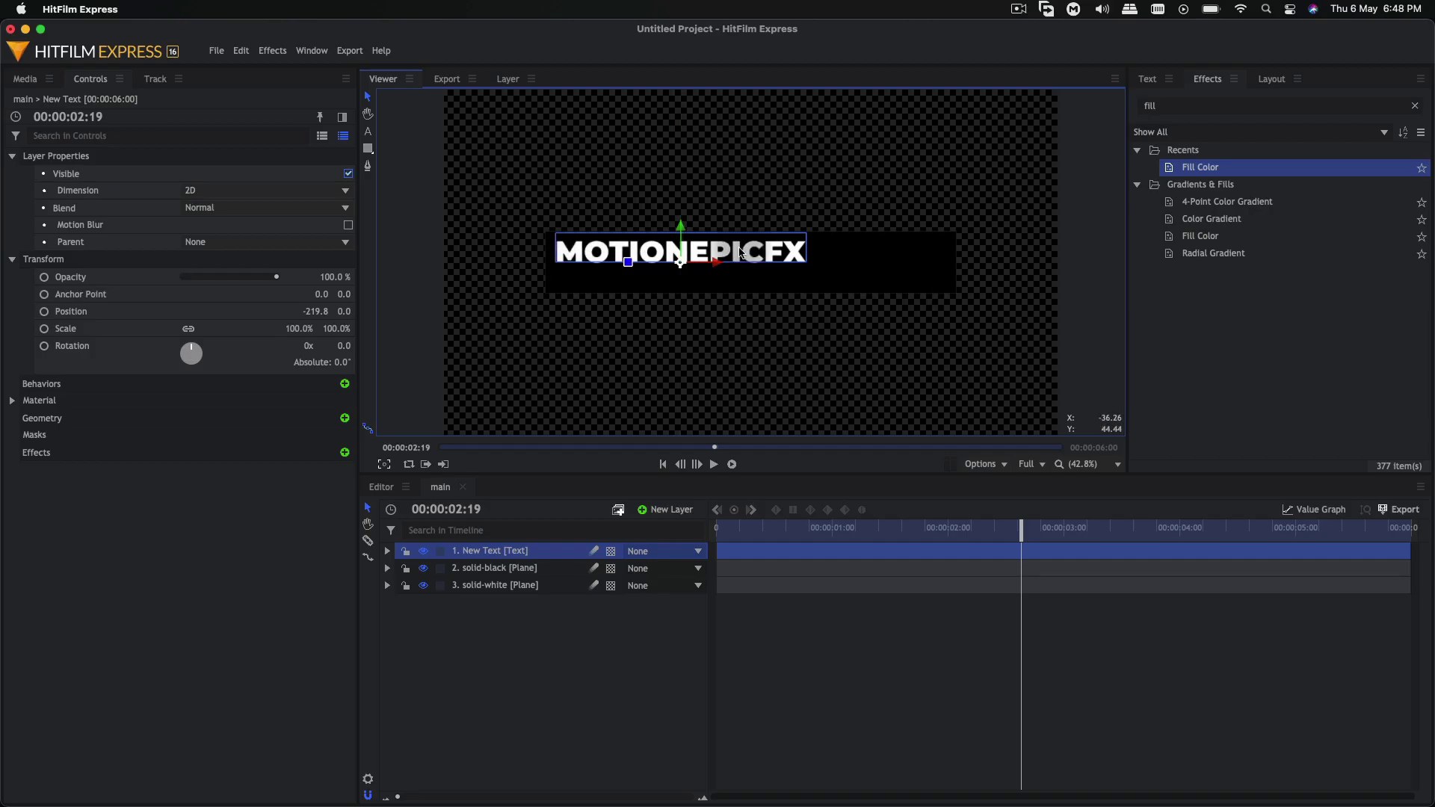
# Delete the last three letters of the title and retype CFX to test the centered alignment
pyautogui.click(1148, 80)
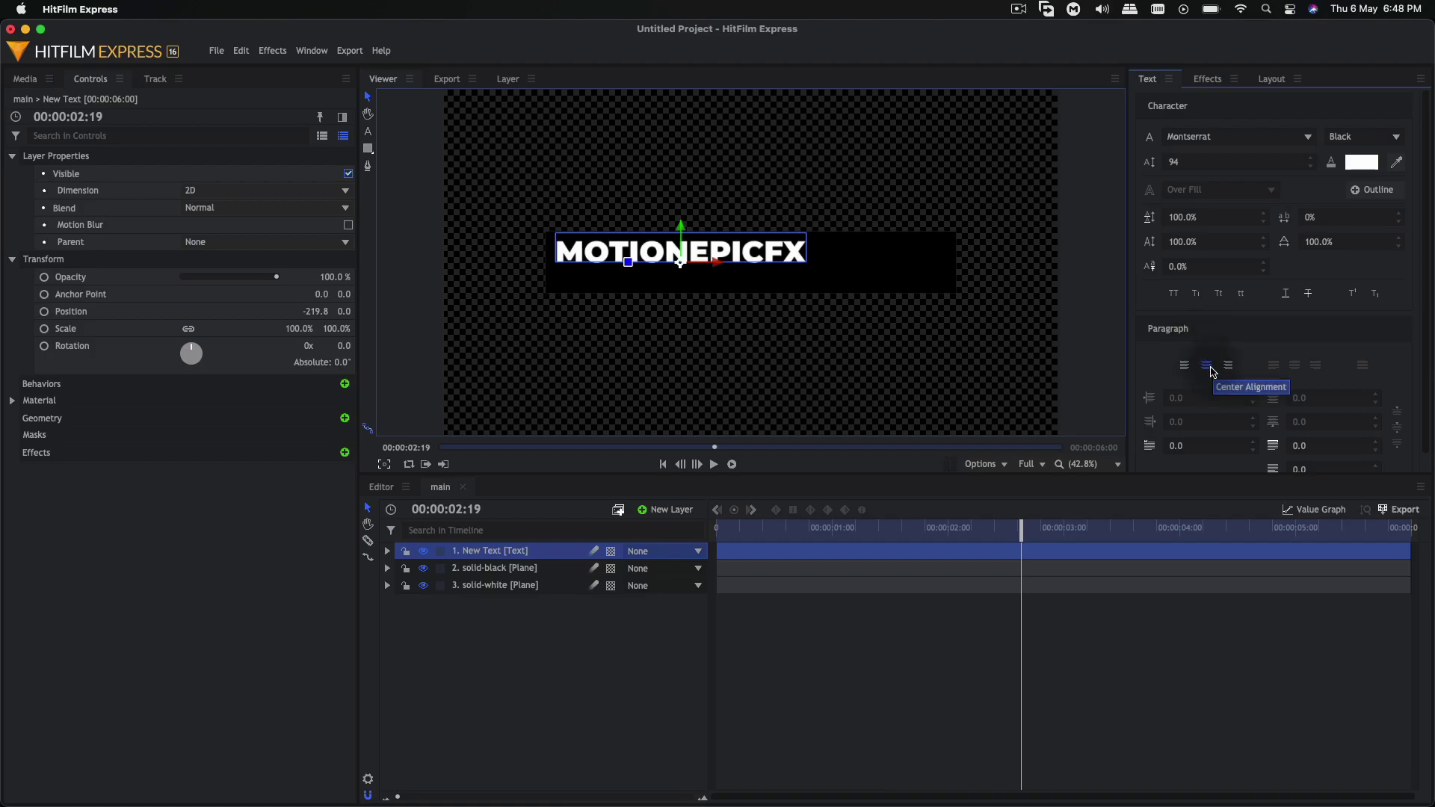
pyautogui.click(367, 135)
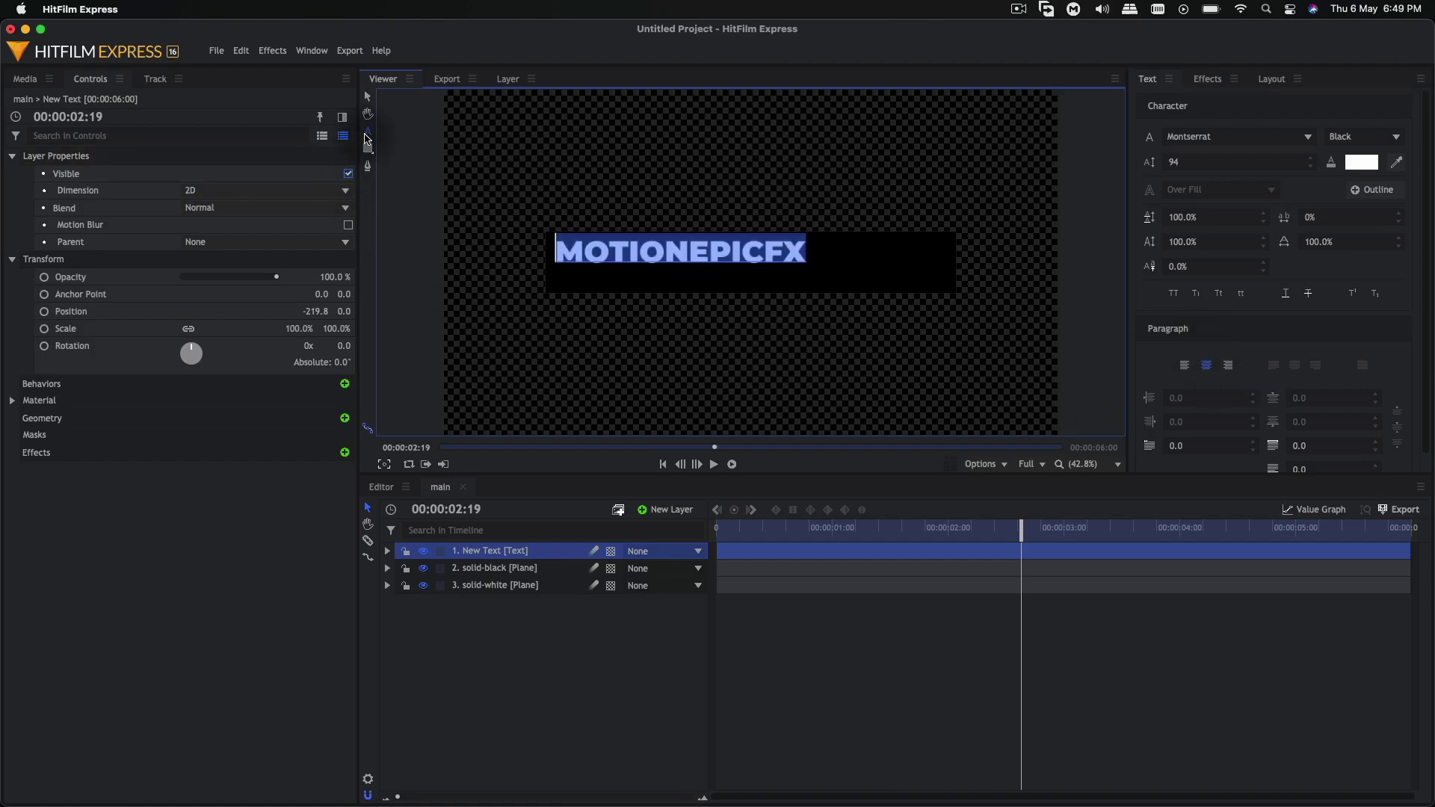
pyautogui.click(1206, 365)
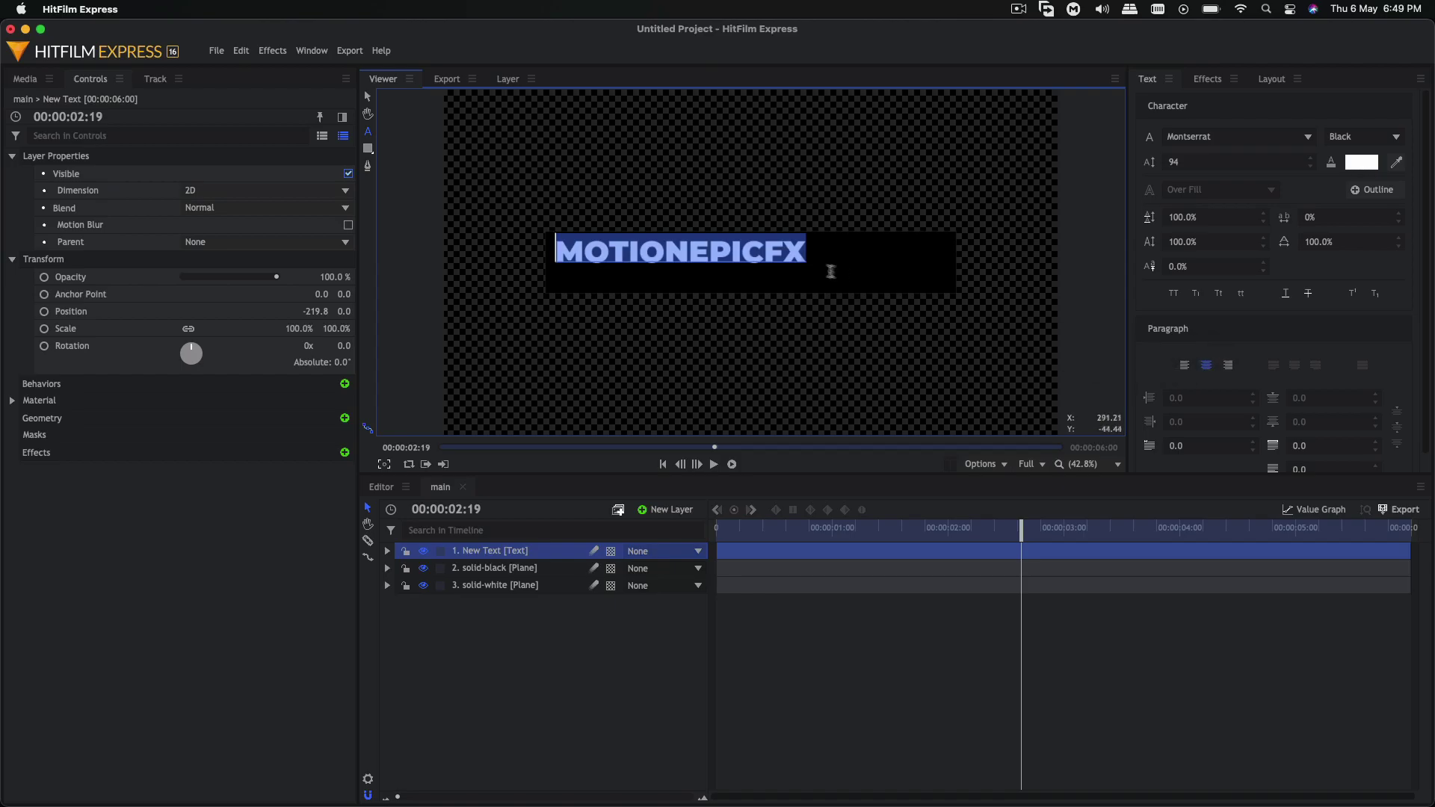
pyautogui.click(804, 254)
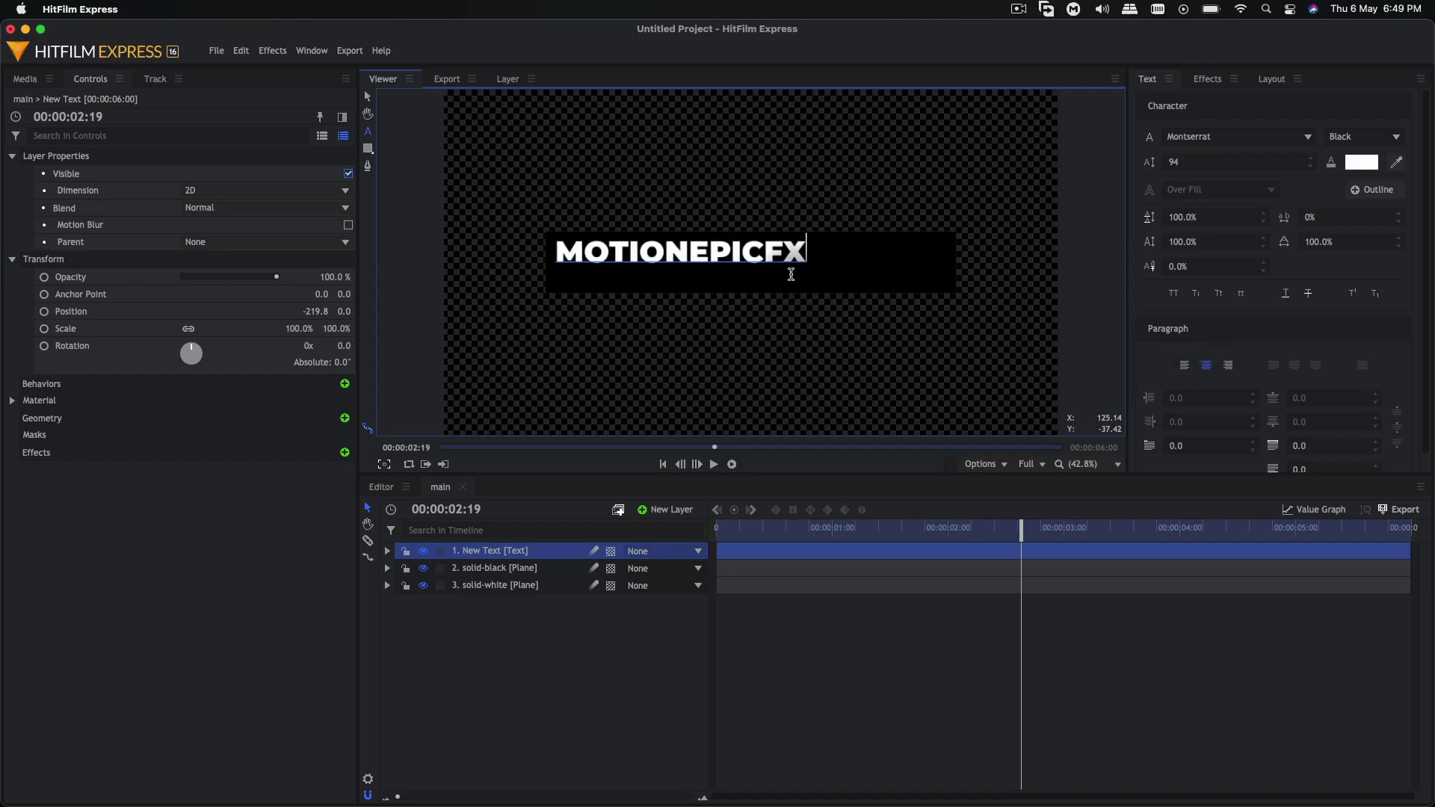
pyautogui.press('BackSpace')
pyautogui.press('BackSpace')
pyautogui.press('BackSpace')
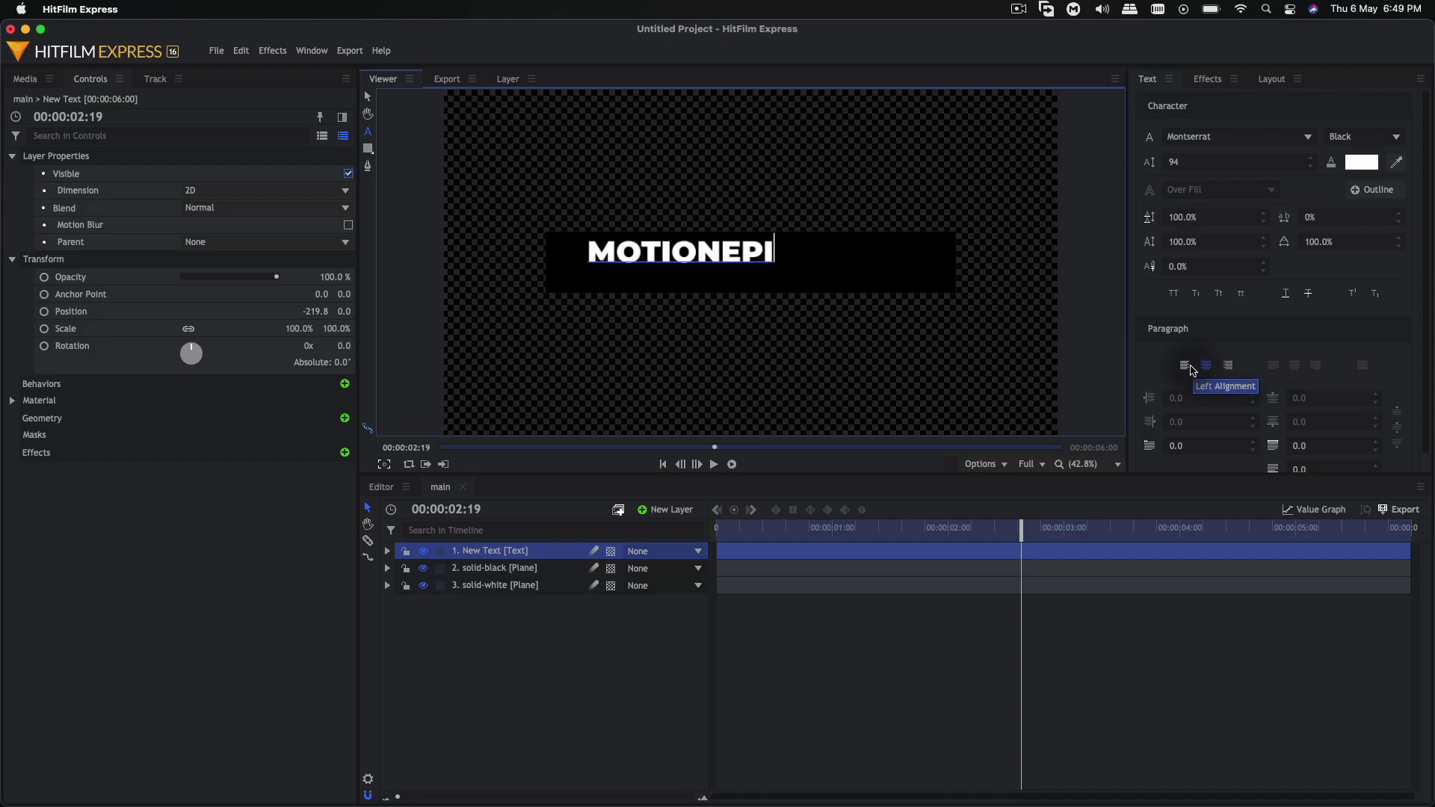
pyautogui.write('CFX')
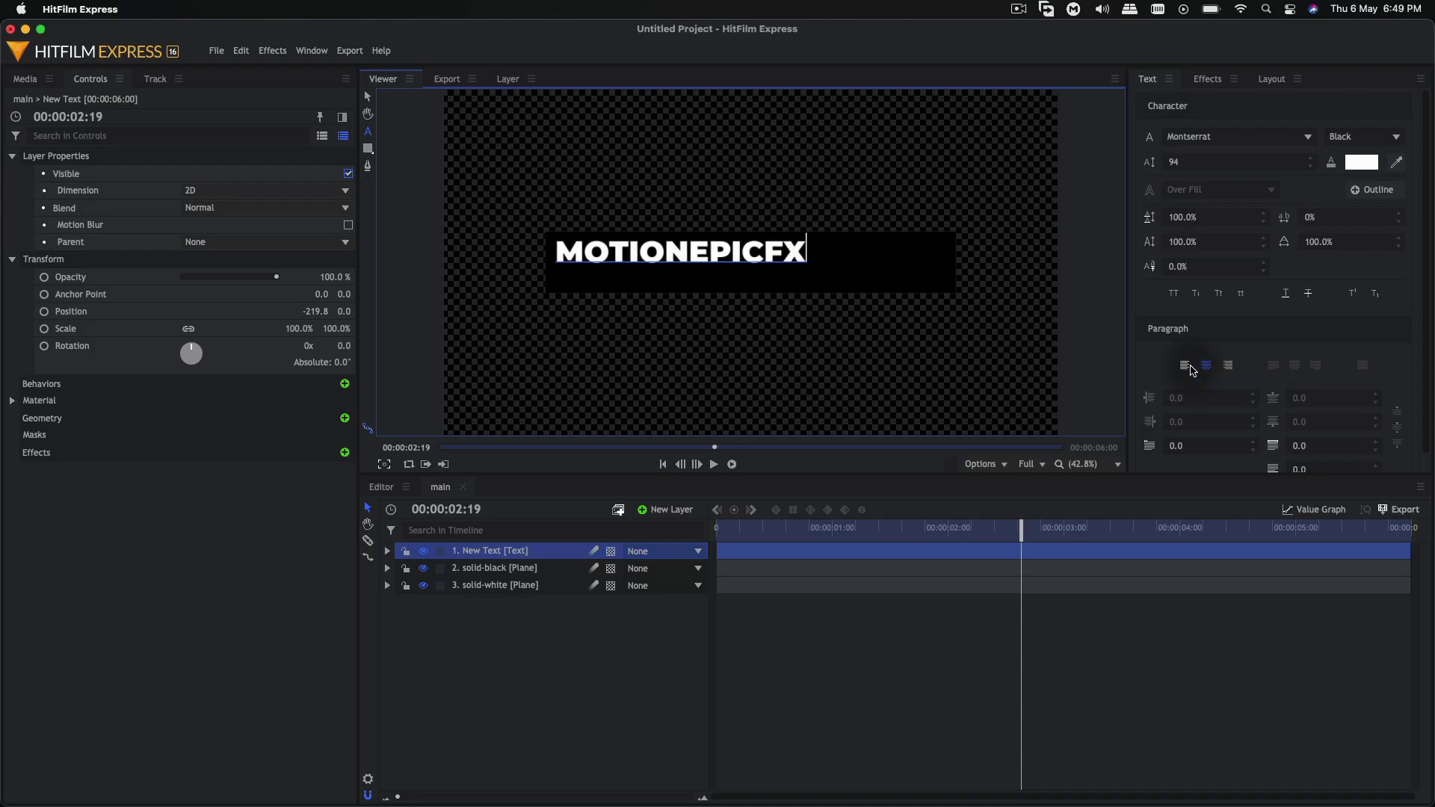
# Left-align the title text and move it horizontally to X position -622.1, near the black bar's left edge
pyautogui.click(1186, 366)
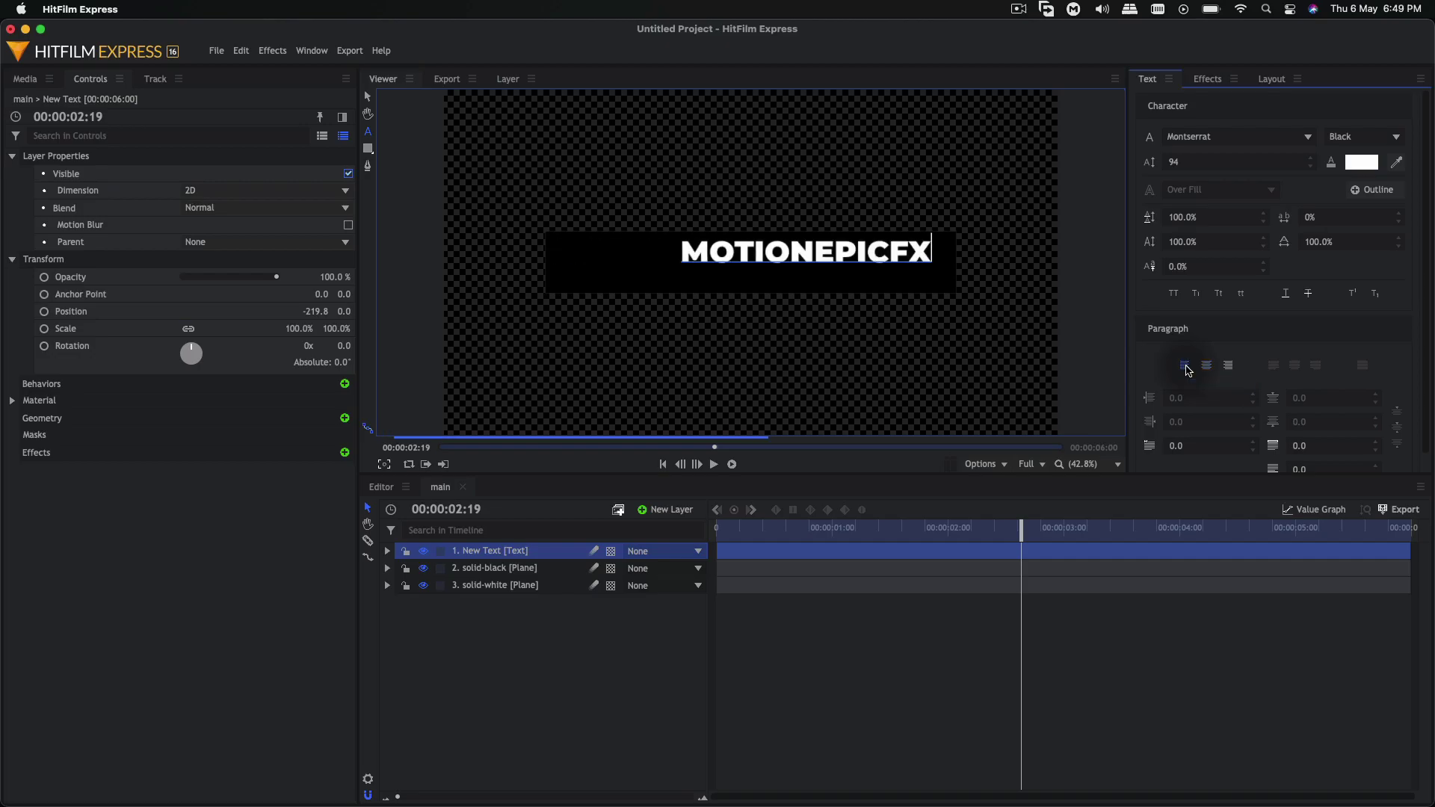
pyautogui.click(367, 98)
pyautogui.click(367, 98)
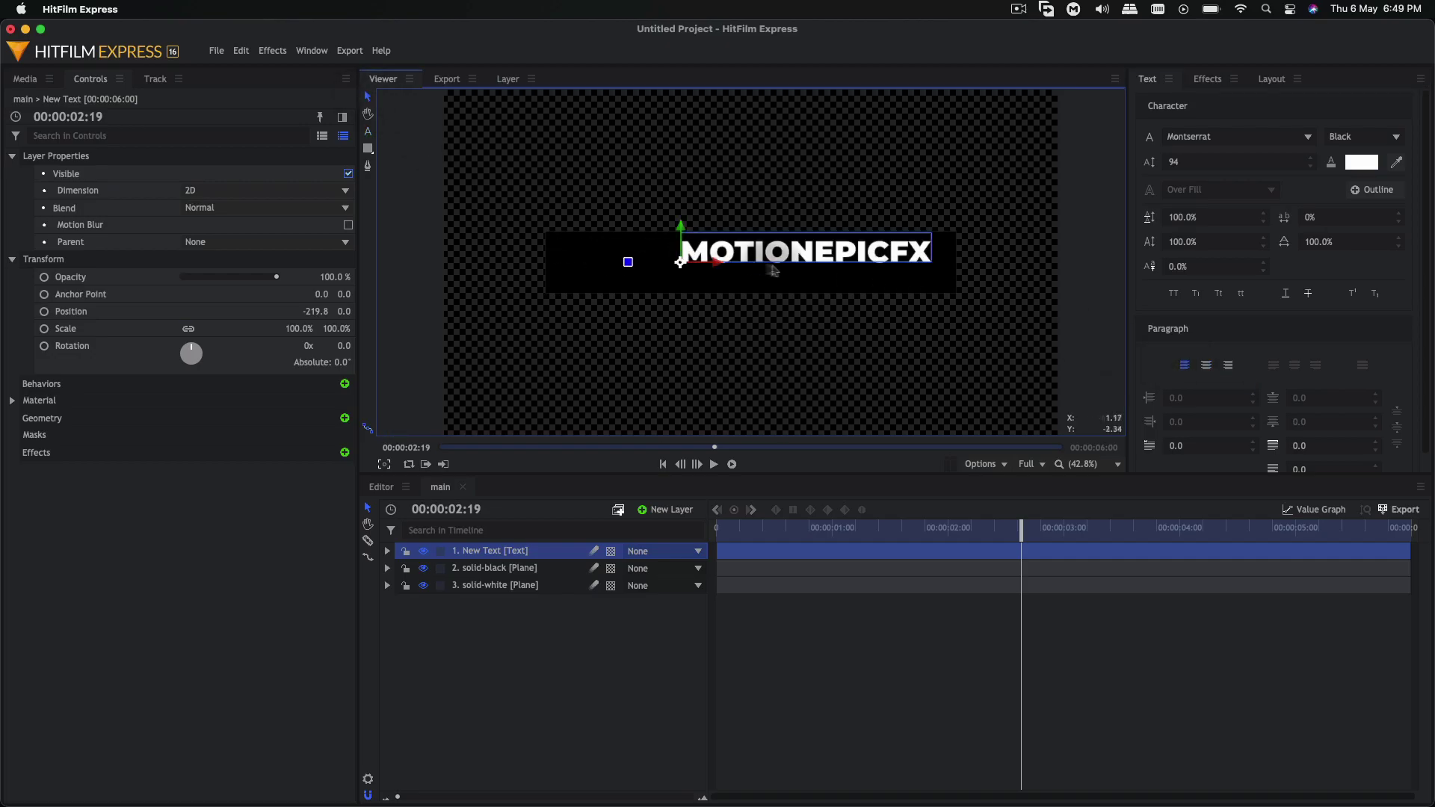
pyautogui.moveTo(718, 262); pyautogui.dragTo(591, 254)
# Replace the title's FX with the test characters asfdasf to check left alignment, and delete them again
pyautogui.click(368, 133)
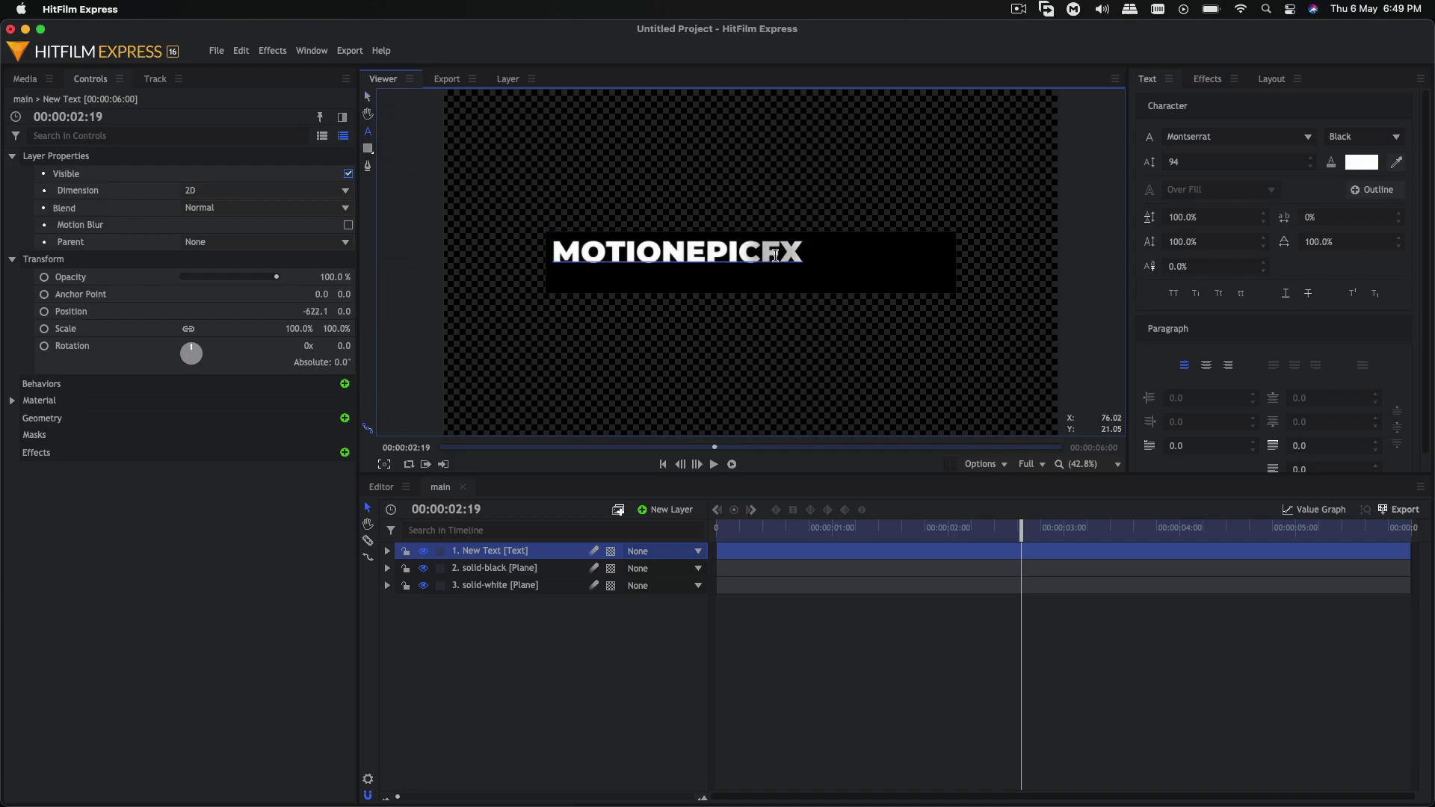
pyautogui.press('BackSpace')
pyautogui.press('BackSpace')
pyautogui.write('asfdasf')
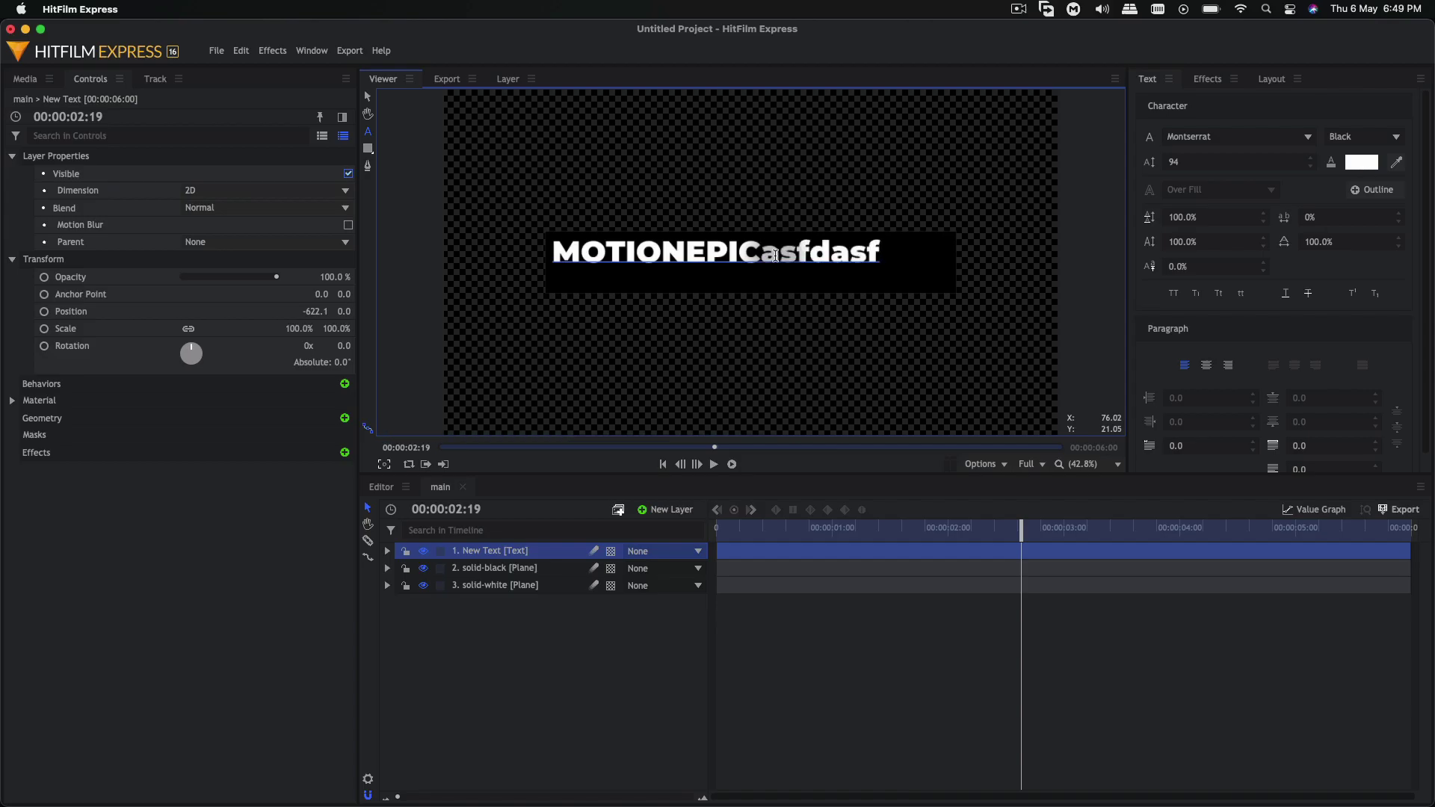
pyautogui.press('BackSpace')
pyautogui.press('BackSpace')
pyautogui.press('BackSpace')
pyautogui.press('BackSpace')
pyautogui.press('BackSpace')
pyautogui.press('BackSpace')
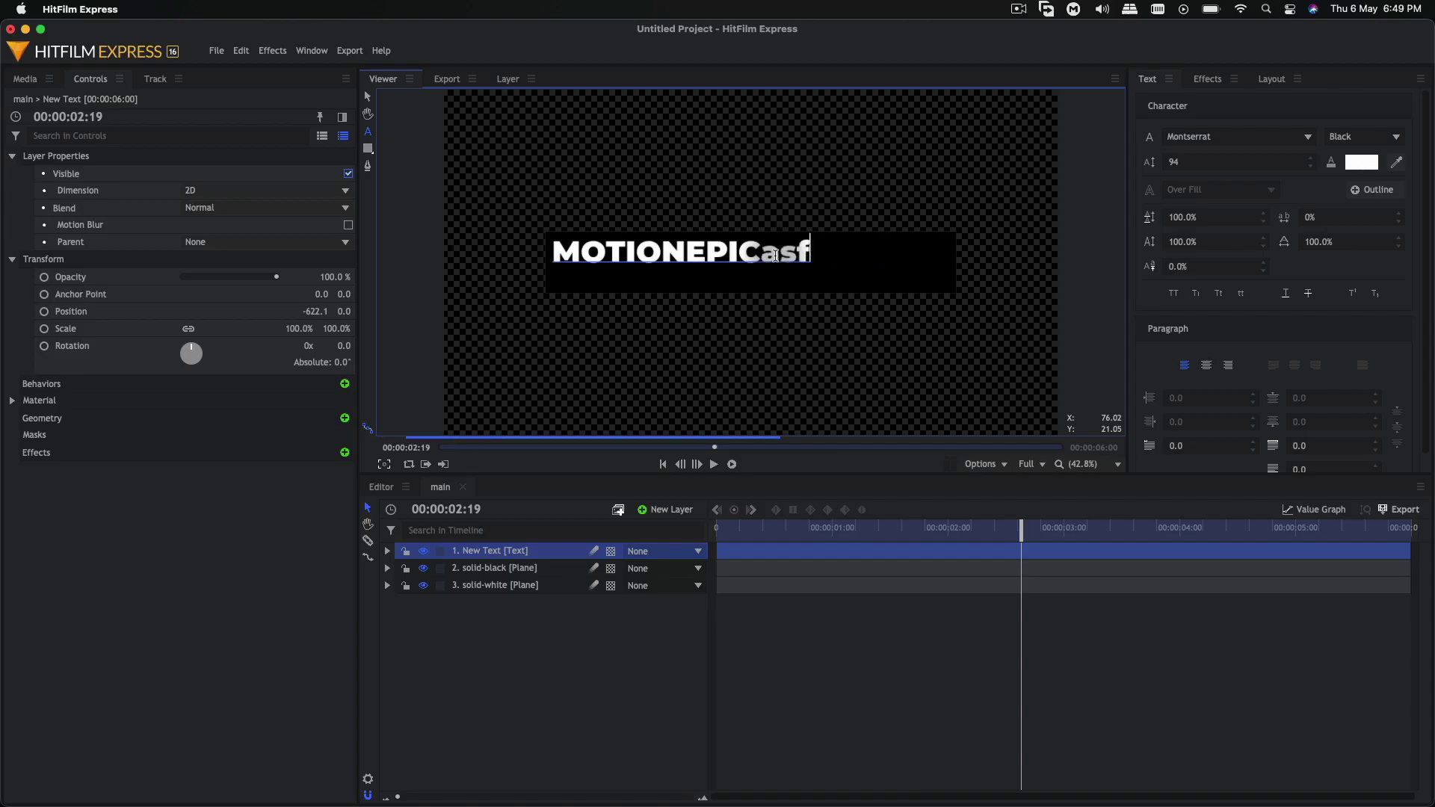
pyautogui.press('BackSpace')
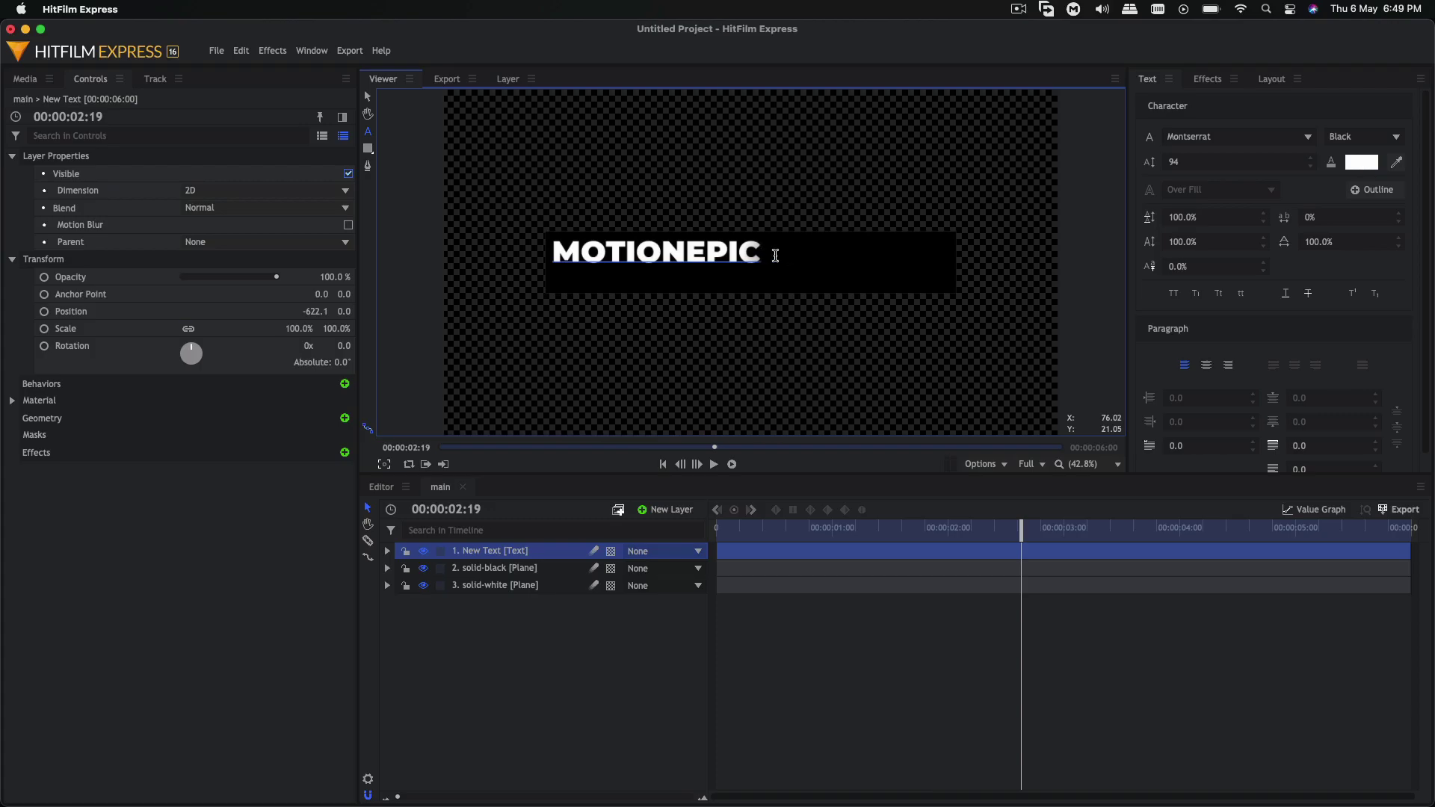
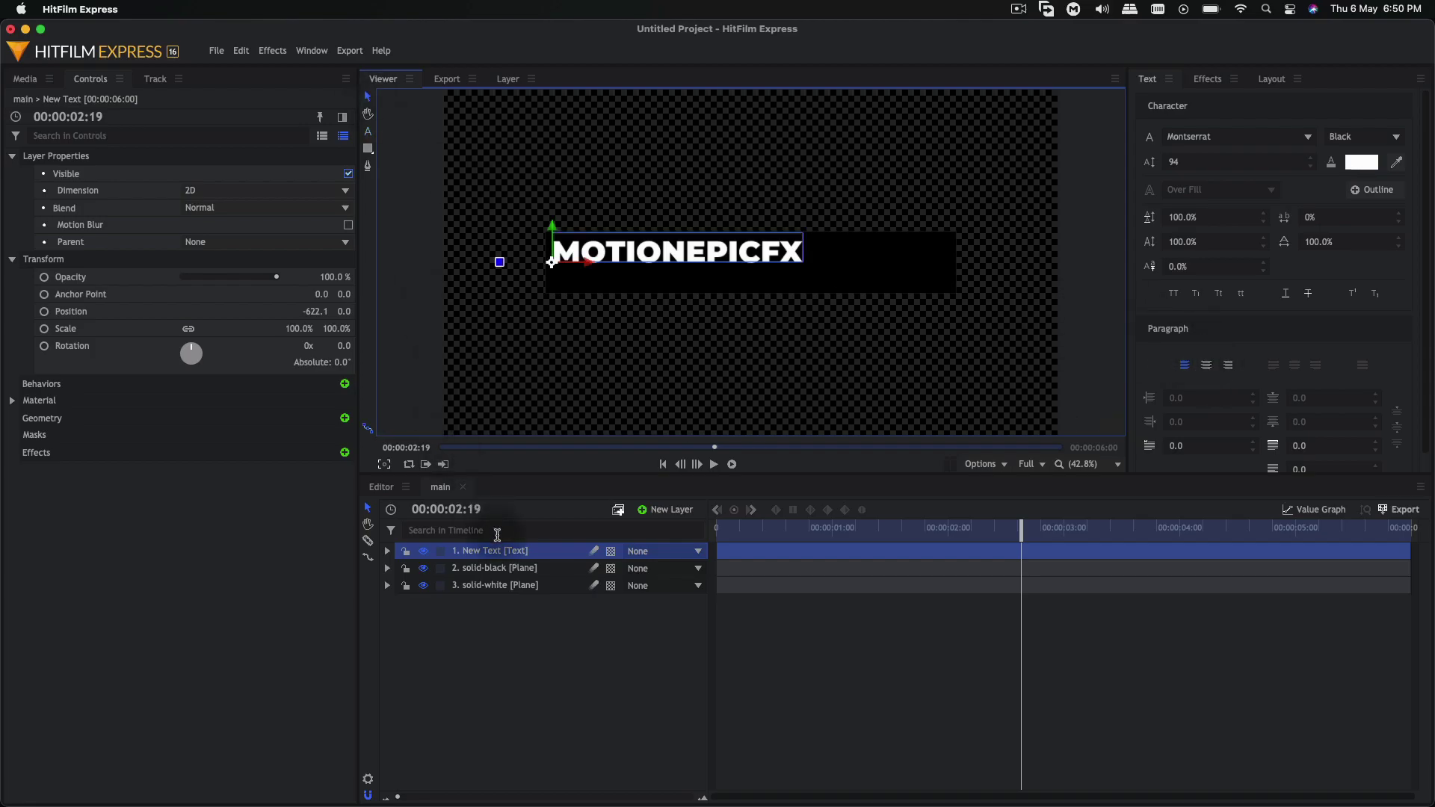
# Rename the title text layer to name and duplicate it
pyautogui.click(504, 553)
pyautogui.click(504, 553)
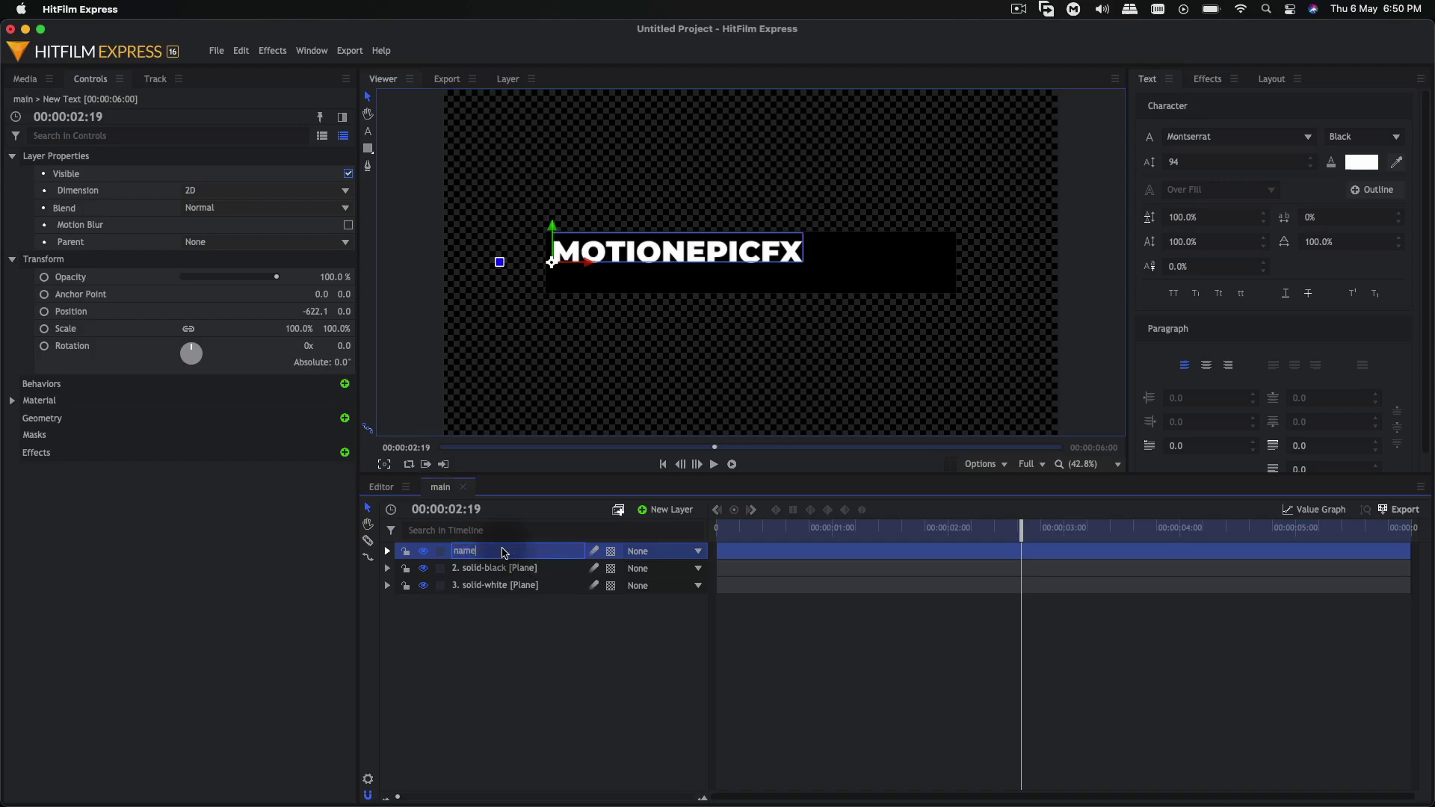
pyautogui.press('super+d')
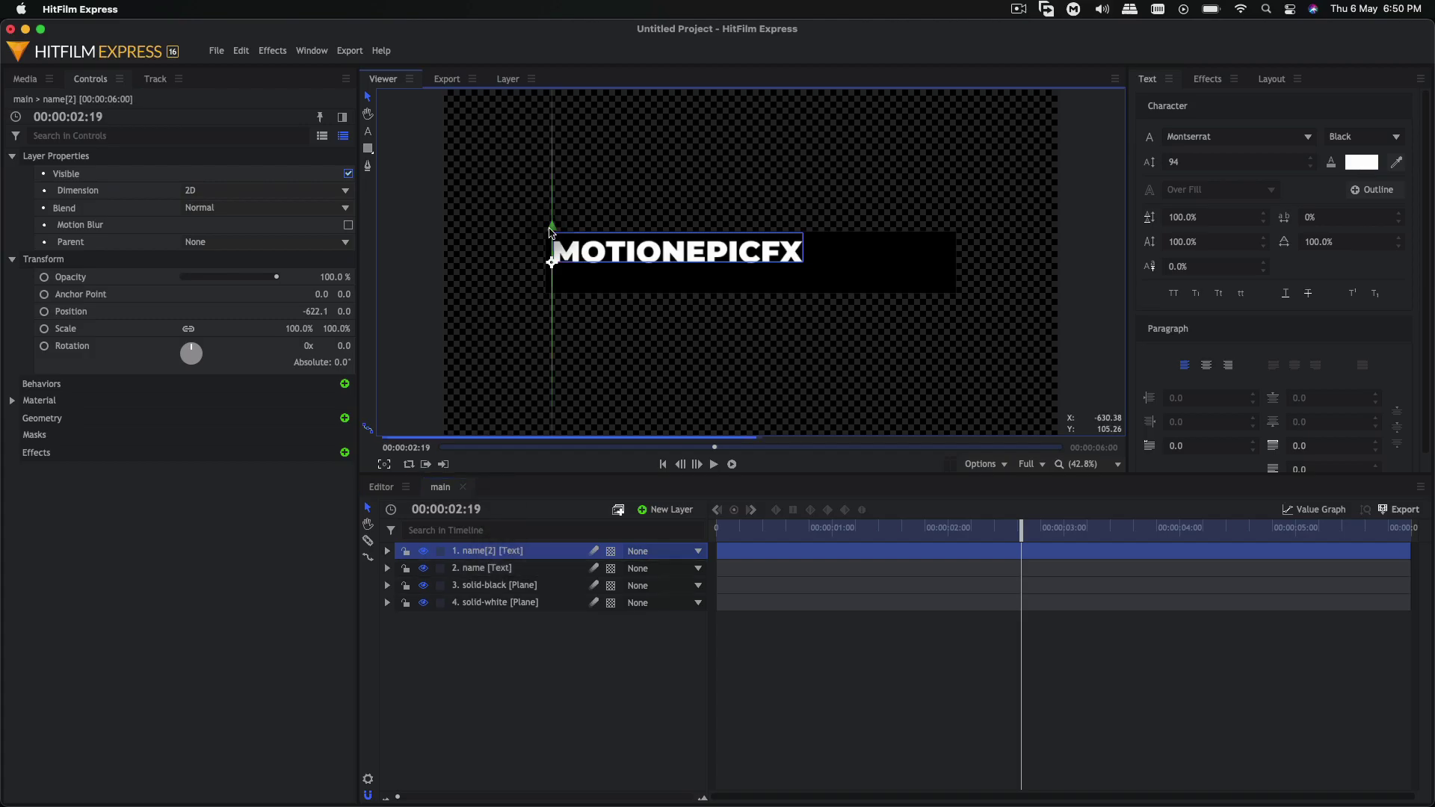
# Move the duplicated text down to Y position -81.8 and rename its layer to tagline
pyautogui.moveTo(548, 232); pyautogui.dragTo(548, 259)
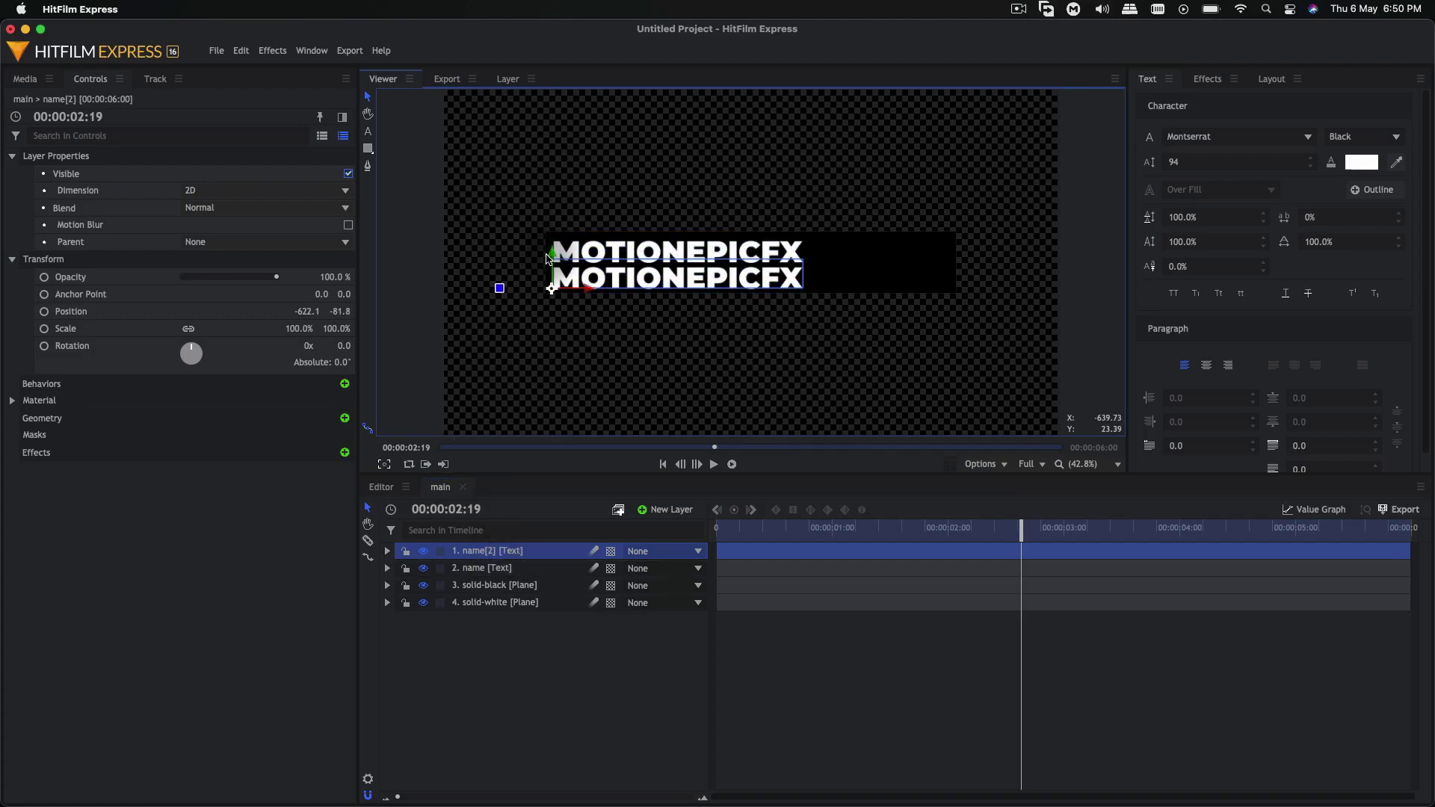
pyautogui.click(494, 554)
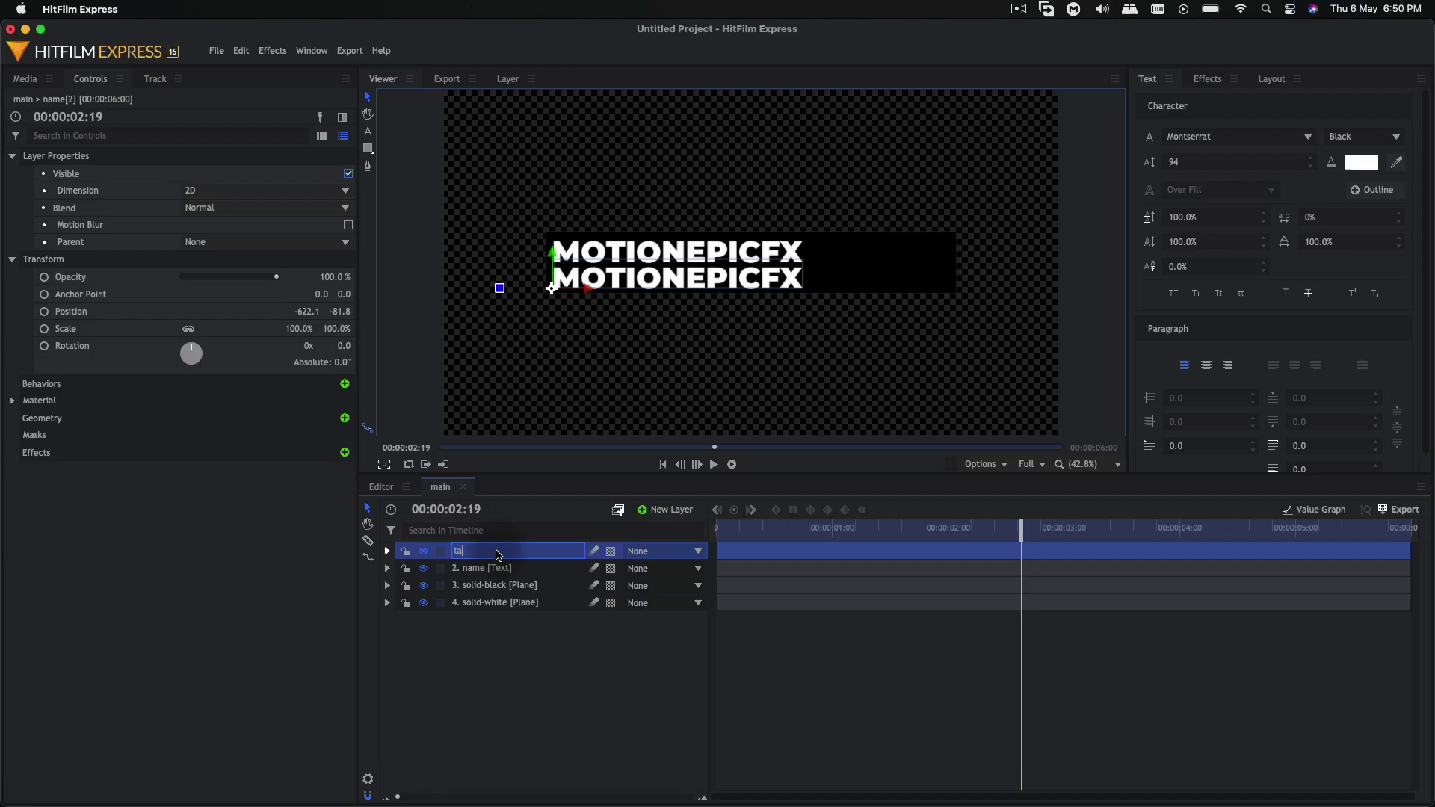
pyautogui.write('tagline')
pyautogui.press('Return')
# Replace the text of the tagline layer with Content Creator
pyautogui.press('t')
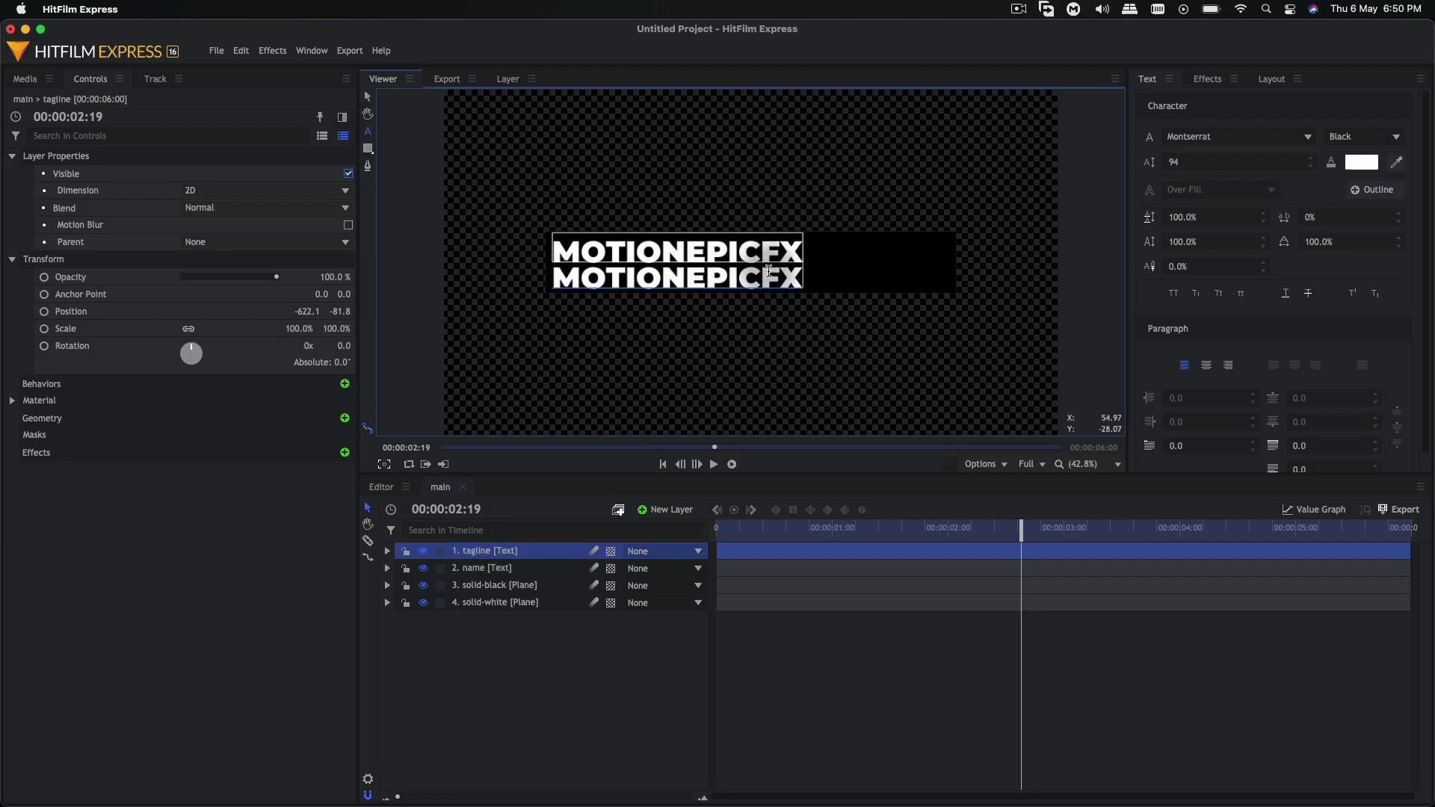
pyautogui.doubleClick(769, 272)
pyautogui.write('Conte')
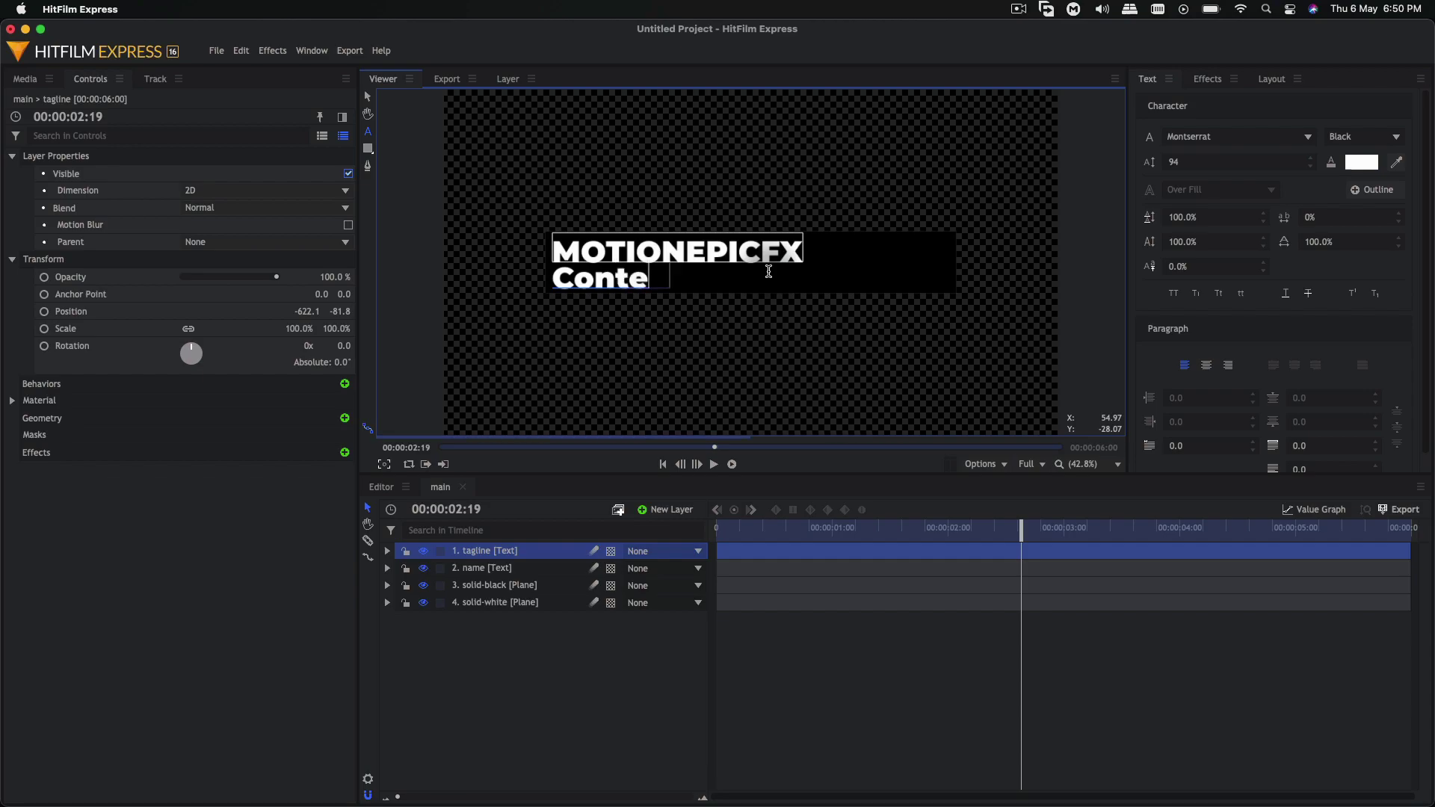
pyautogui.write('nt Creator')
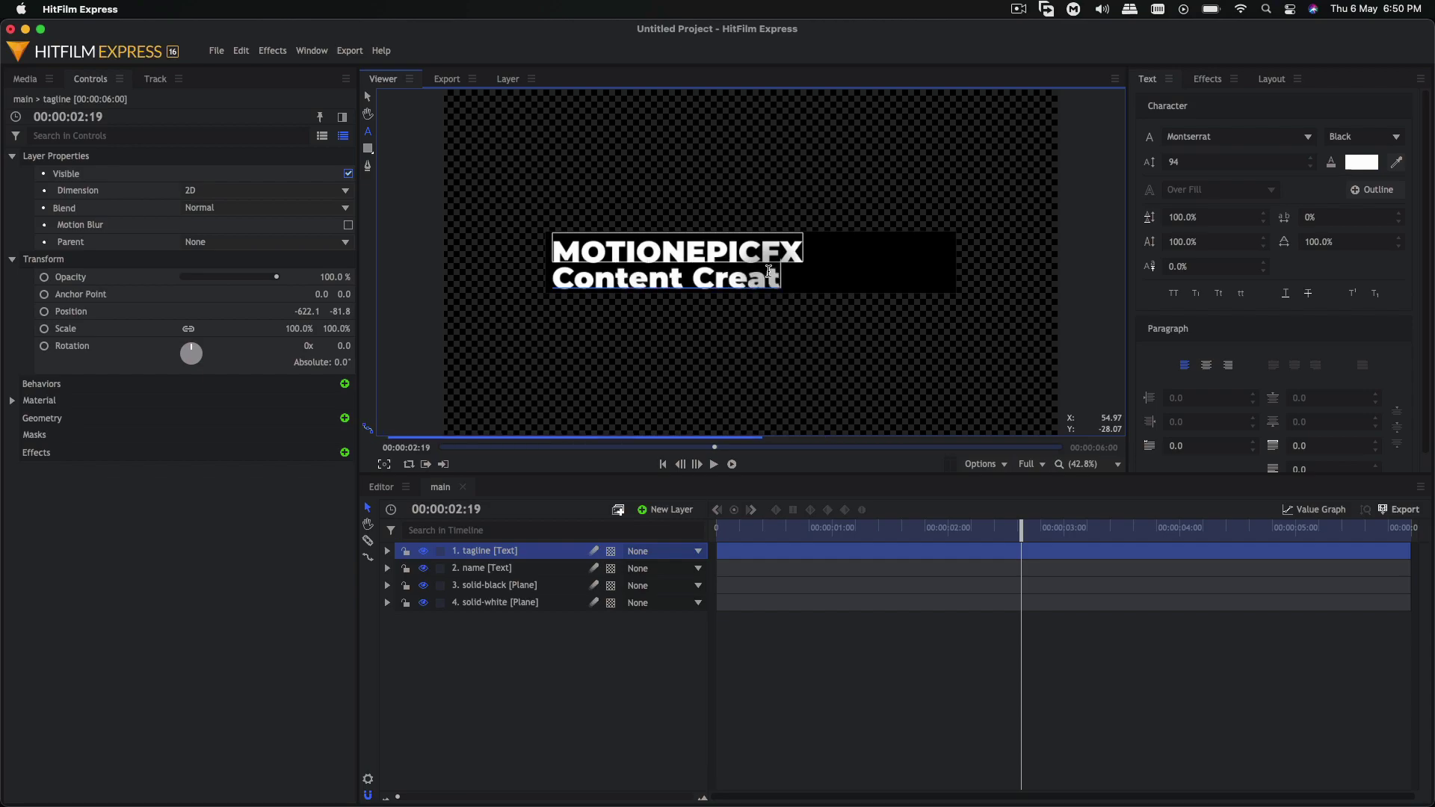
# Set all of the tagline text to Montserrat Regular at font size 43
pyautogui.press('super+a')
pyautogui.click(1361, 137)
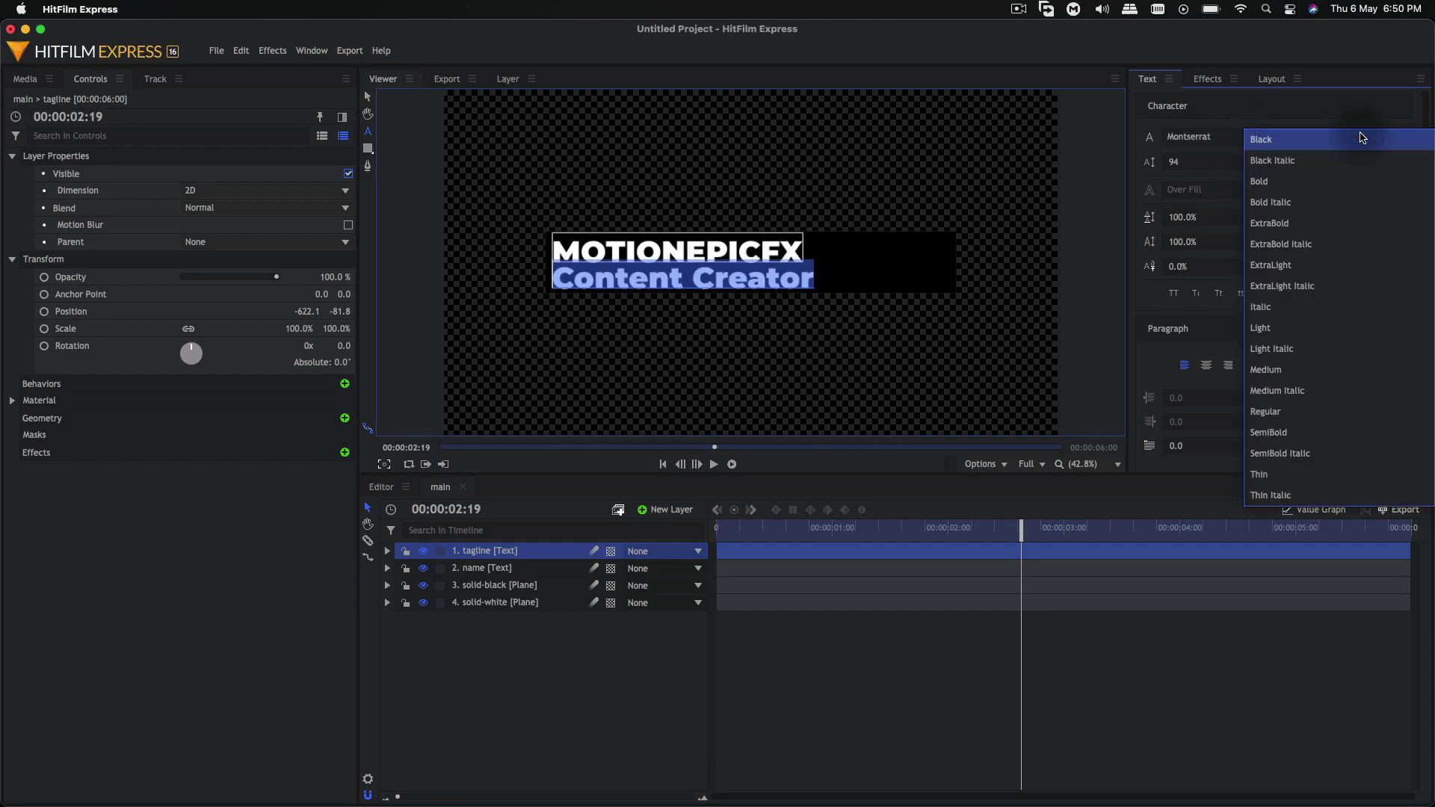
pyautogui.click(1345, 112)
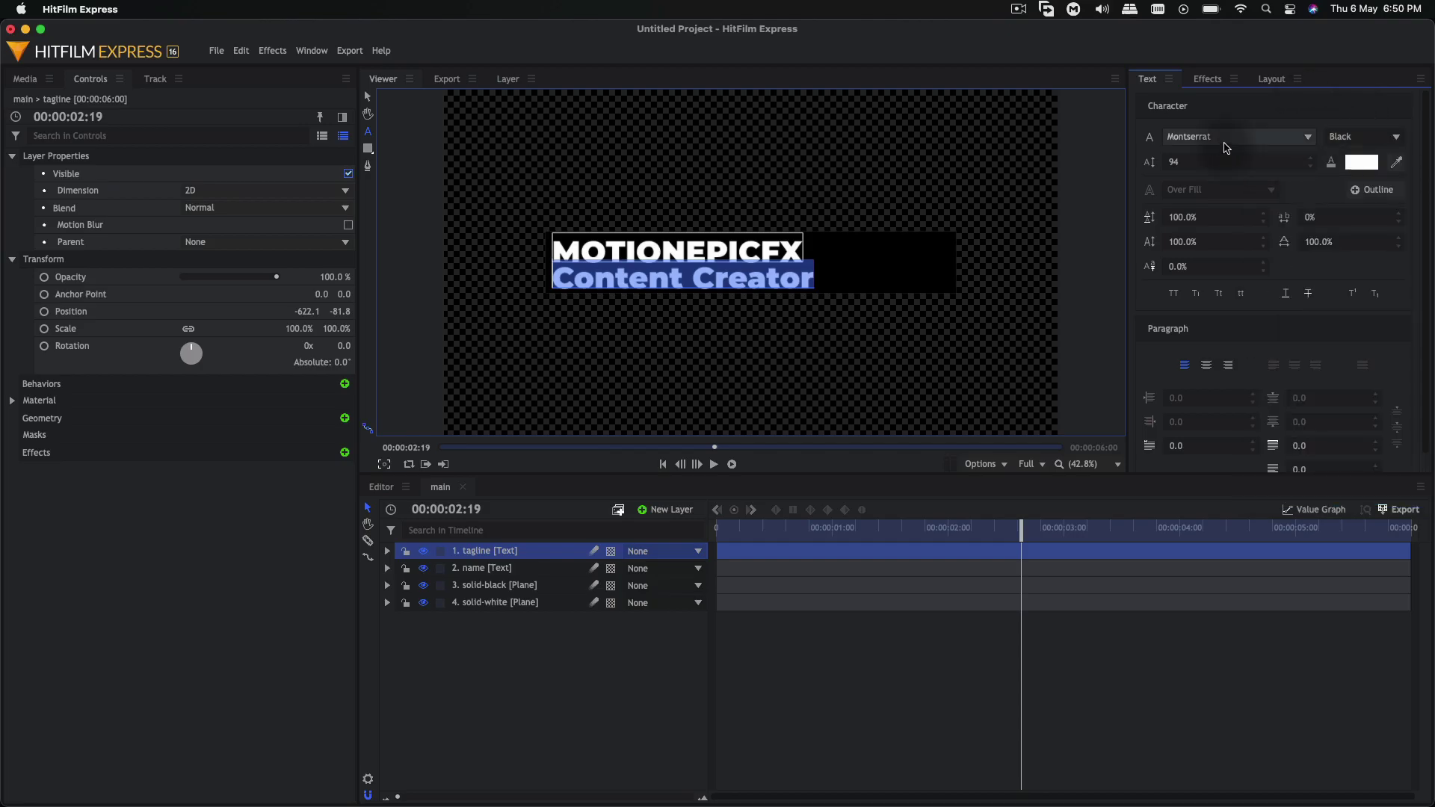
pyautogui.click(1362, 137)
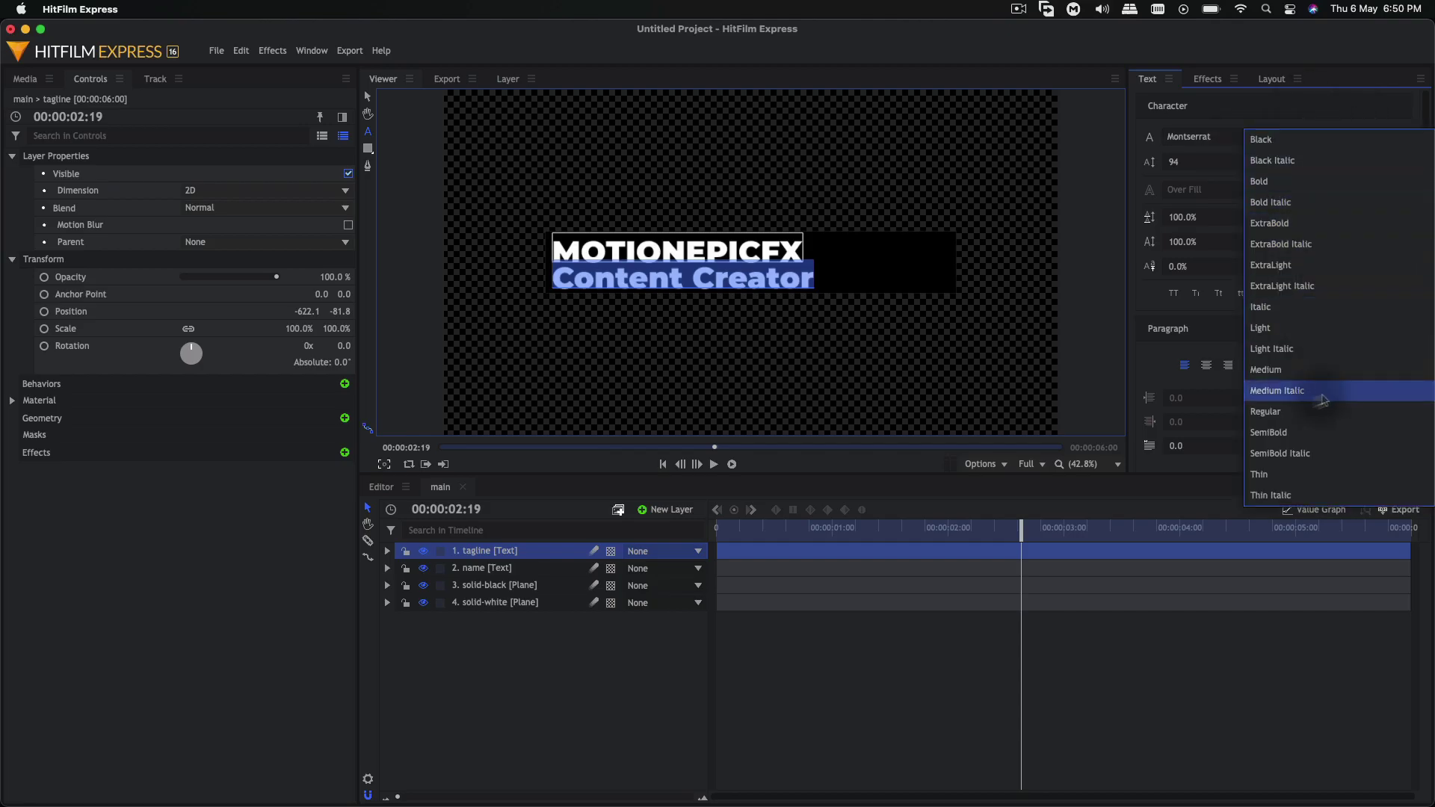
pyautogui.click(1276, 413)
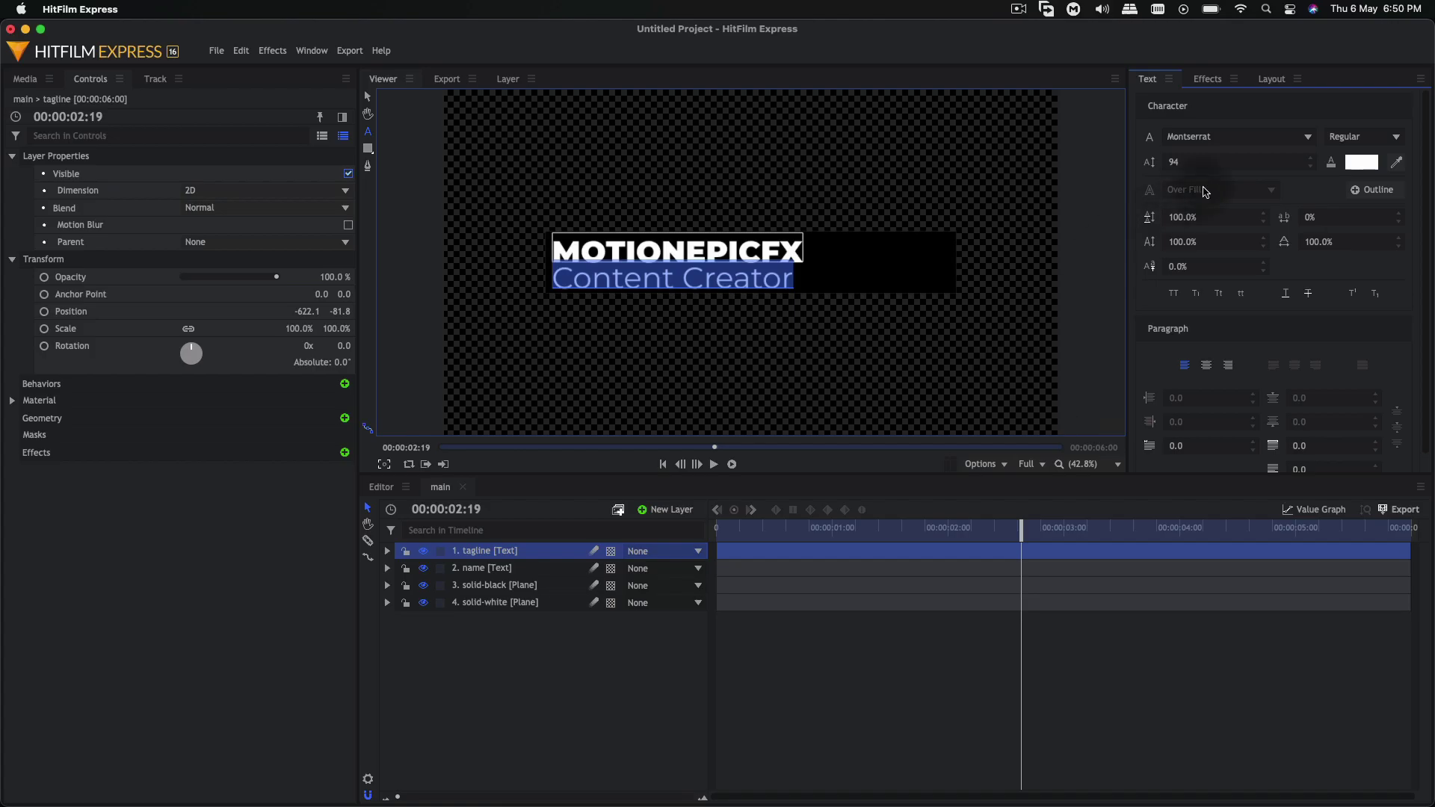
pyautogui.press('Down')
pyautogui.press('Down')
pyautogui.press('Down')
pyautogui.press('Down')
pyautogui.press('Down')
pyautogui.press('Down')
pyautogui.press('Down')
pyautogui.press('Down')
pyautogui.press('Down')
pyautogui.press('Down')
pyautogui.press('Down')
pyautogui.press('Down')
pyautogui.press('Down')
pyautogui.press('Down')
pyautogui.press('Down')
pyautogui.press('Down')
pyautogui.press('Down')
pyautogui.press('Down')
pyautogui.press('Down')
pyautogui.press('Down')
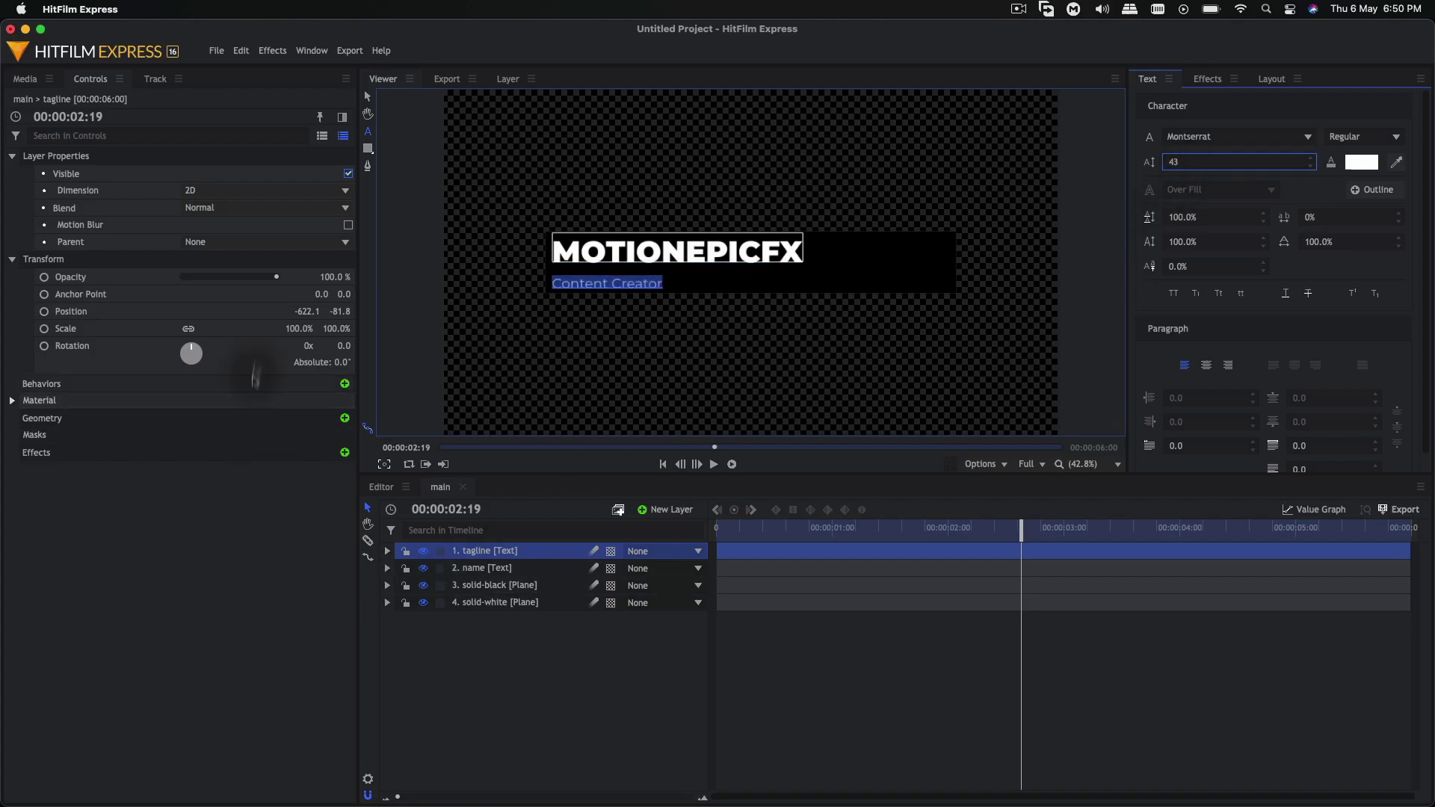
# Move the tagline up beneath the title, and shift both text layers down together to Y positions -12.8 (name) and -54.9 (tagline)
pyautogui.click(367, 96)
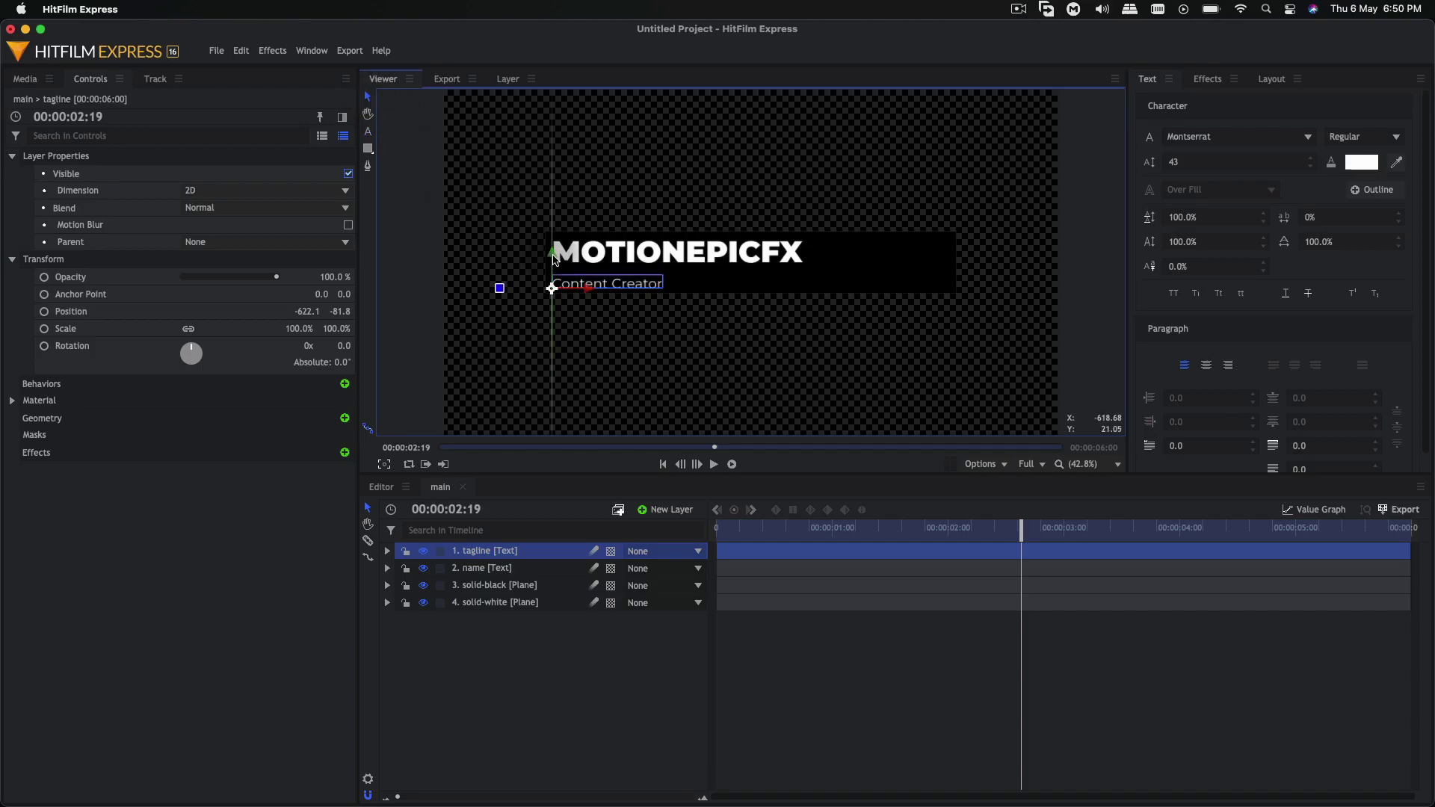
pyautogui.moveTo(556, 258); pyautogui.dragTo(558, 245)
pyautogui.scroll(-1, 664, 272)
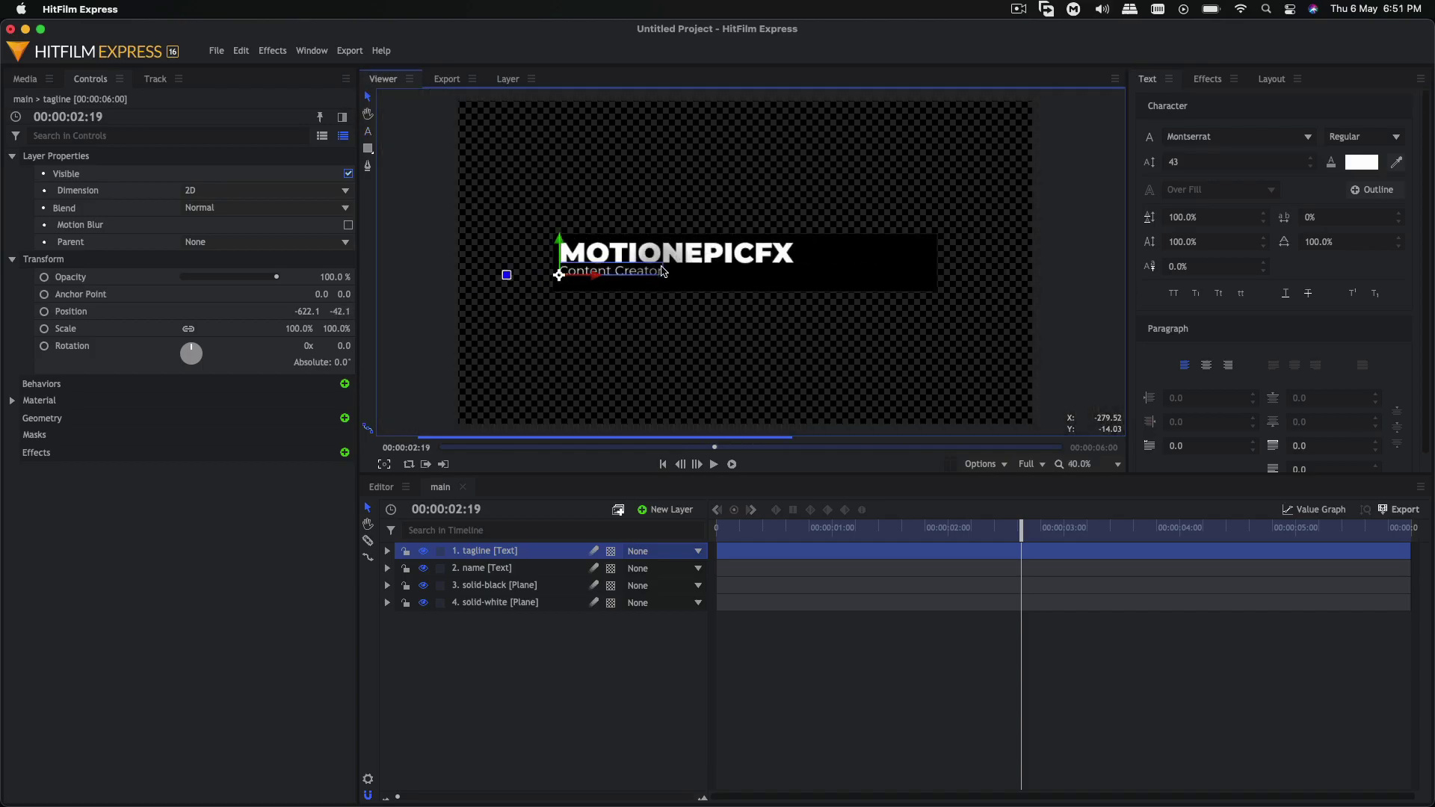
pyautogui.scroll(6, 664, 272)
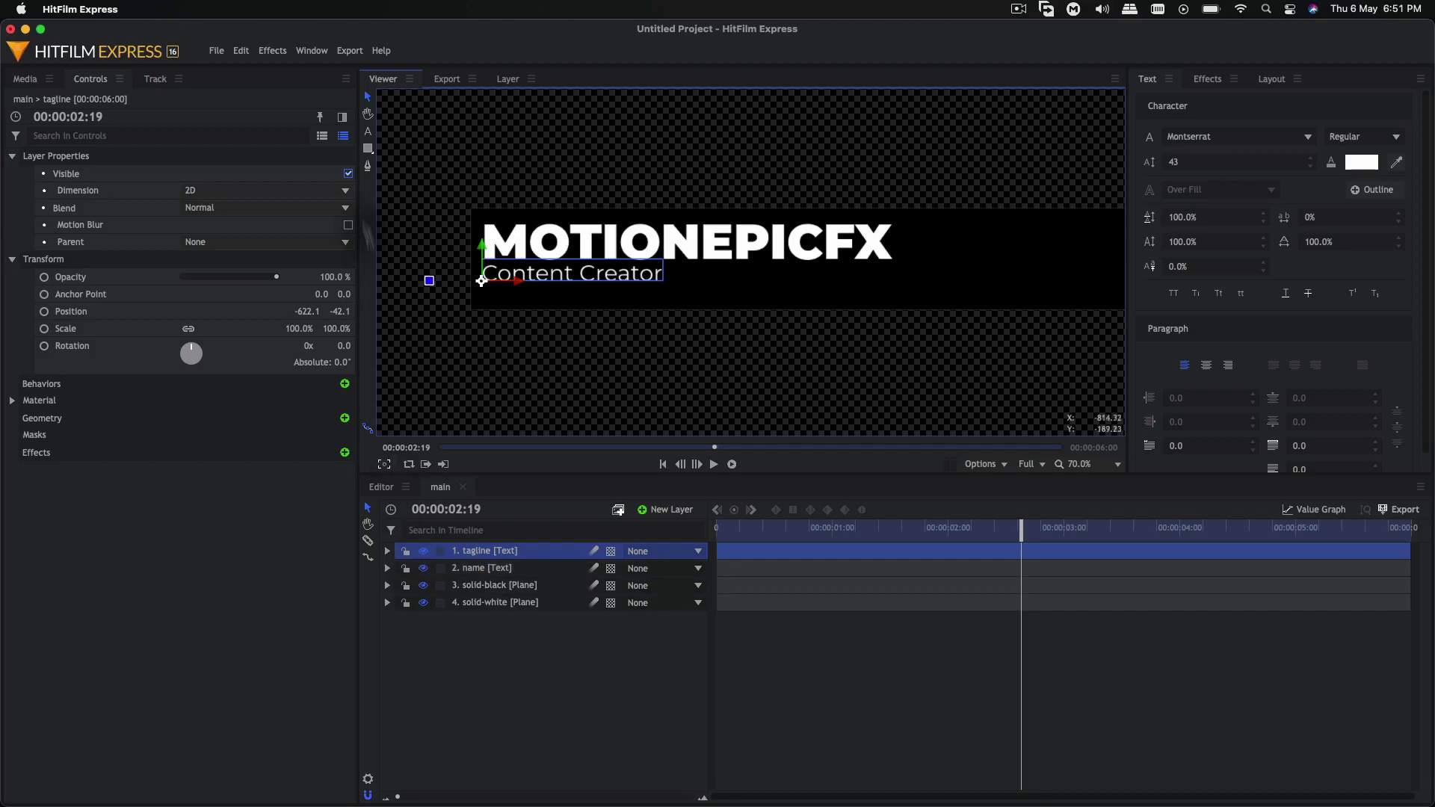
pyautogui.keyDown('shift'); pyautogui.click(489, 573); pyautogui.keyUp('shift')
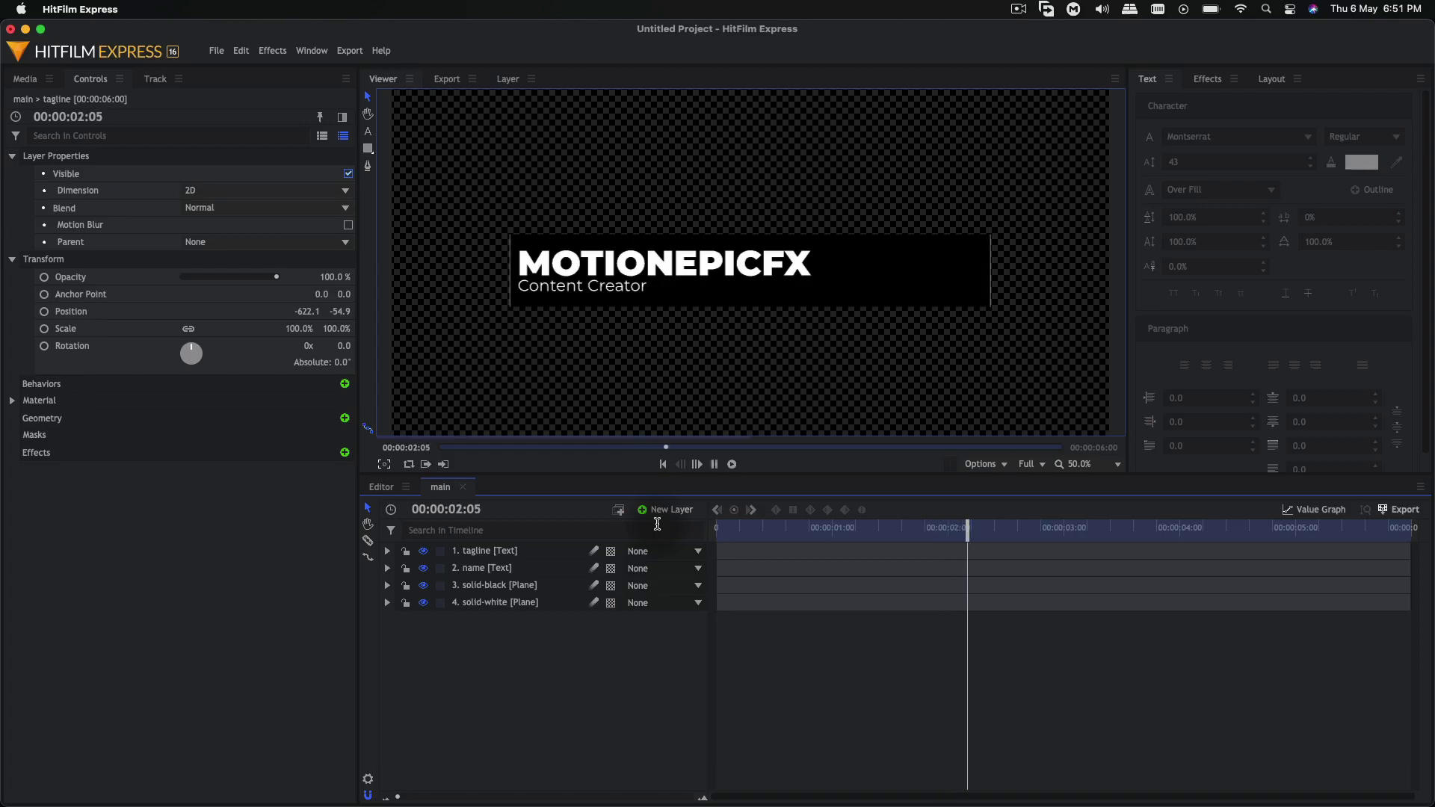
# Search the effects for set and apply Set Matte to the name text layer
pyautogui.click(710, 532)
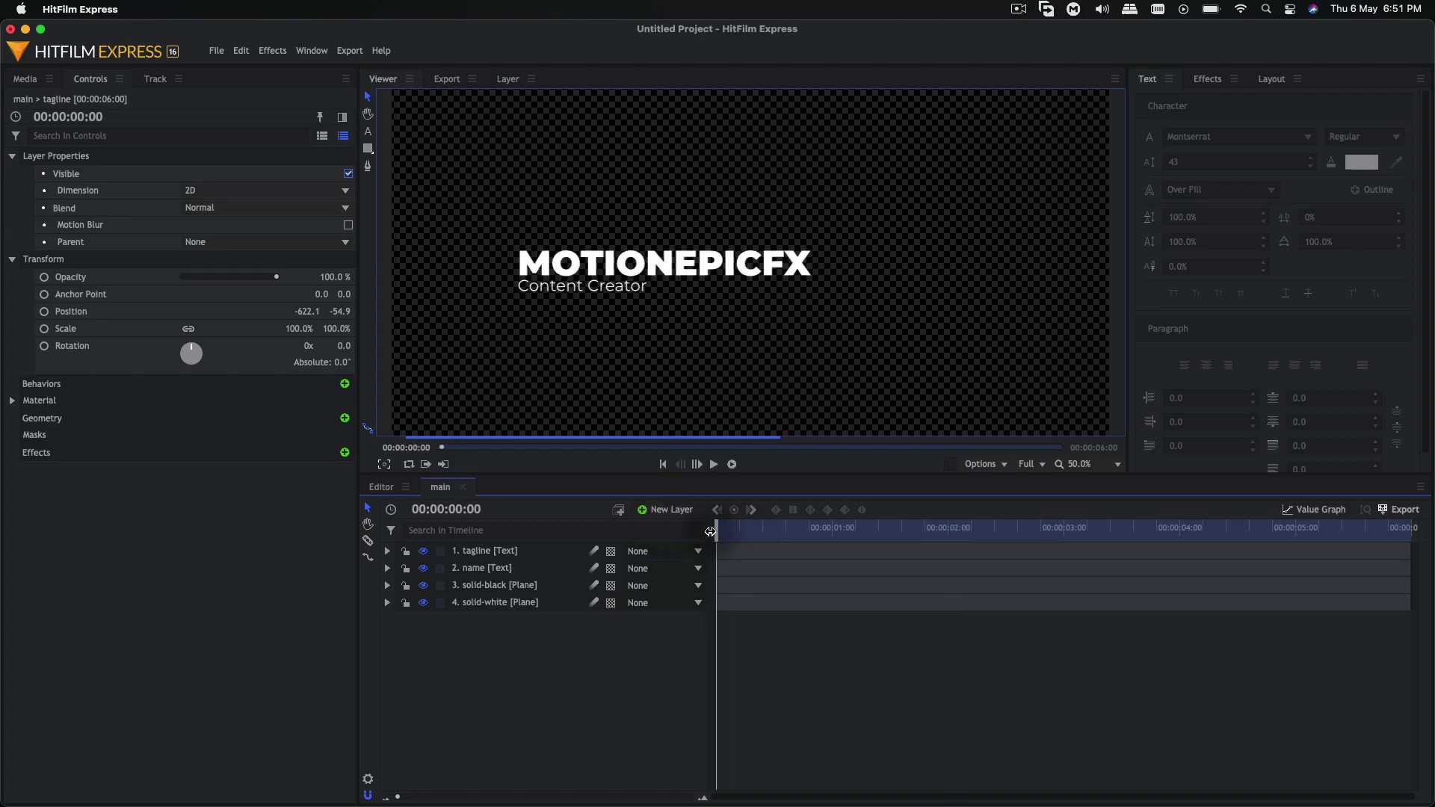
pyautogui.moveTo(742, 533); pyautogui.dragTo(867, 530)
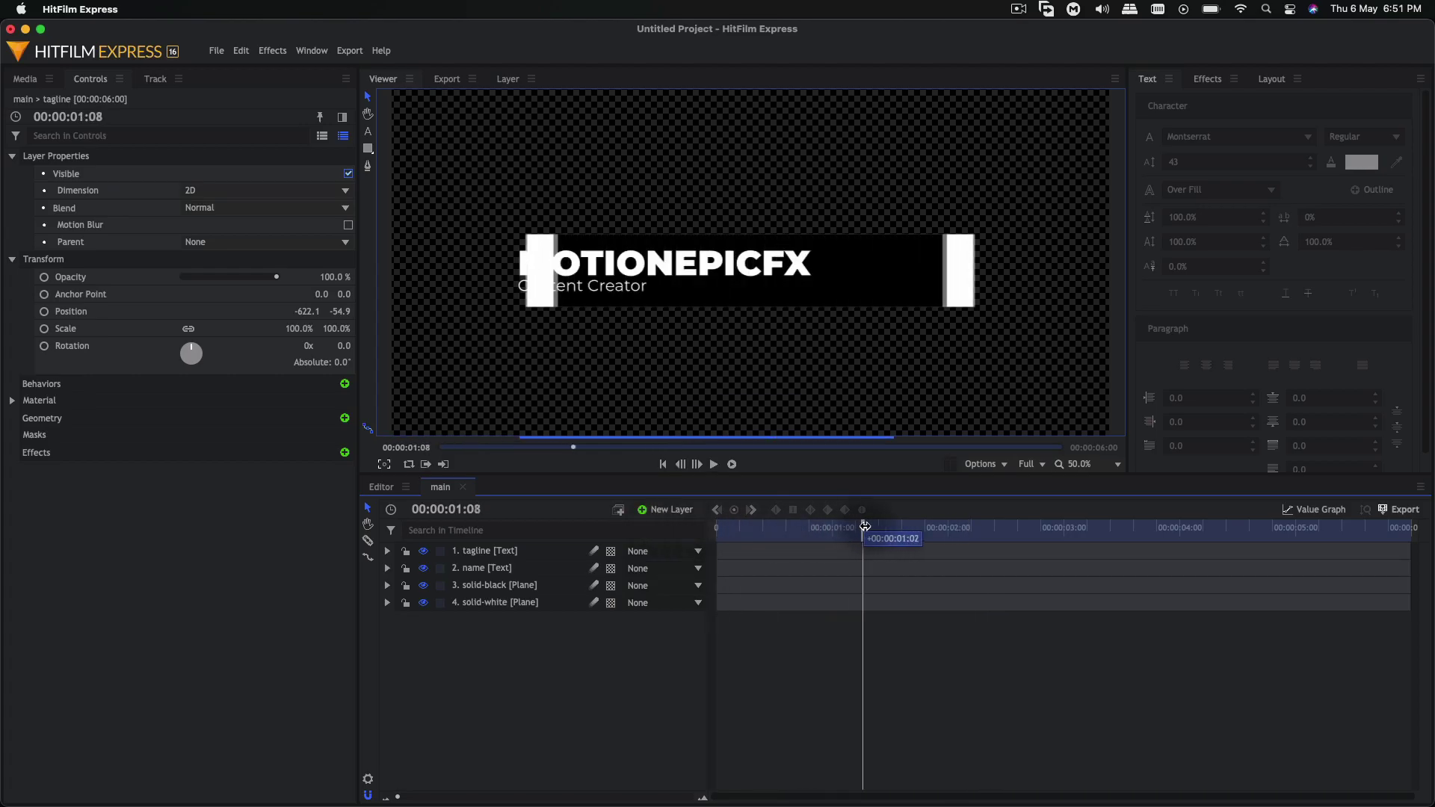
pyautogui.click(1207, 79)
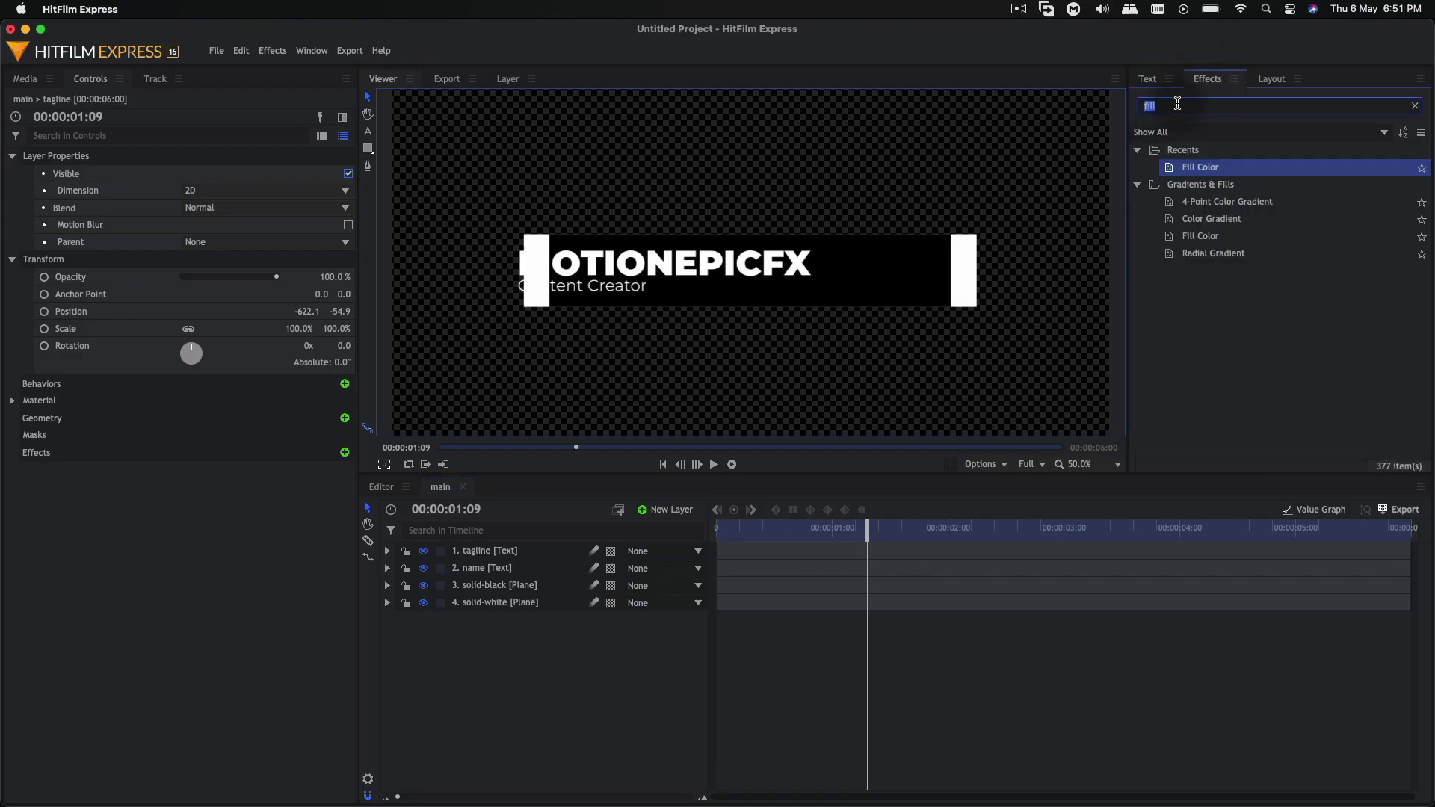
pyautogui.click(1177, 103)
pyautogui.write('set')
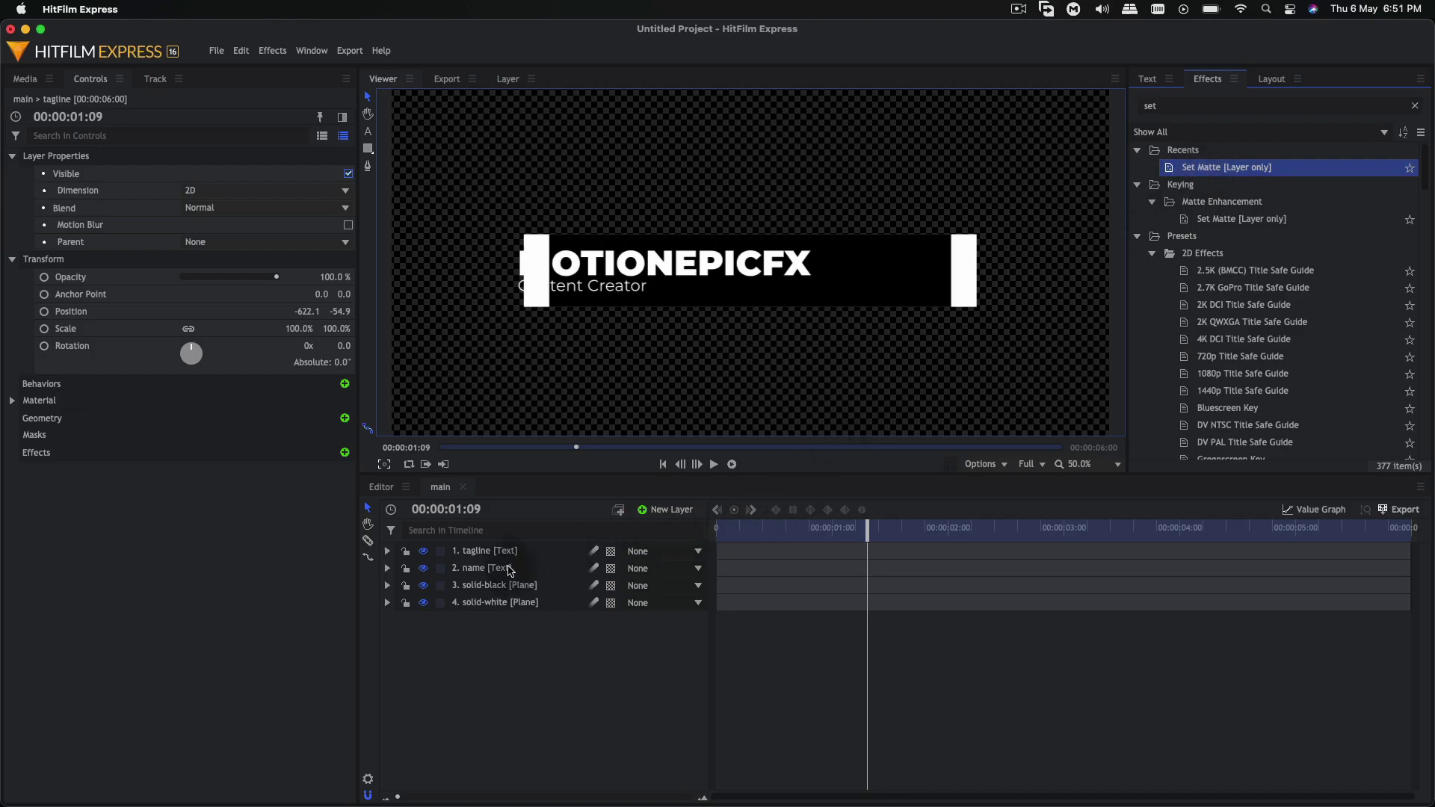
pyautogui.moveTo(508, 571); pyautogui.dragTo(508, 571)
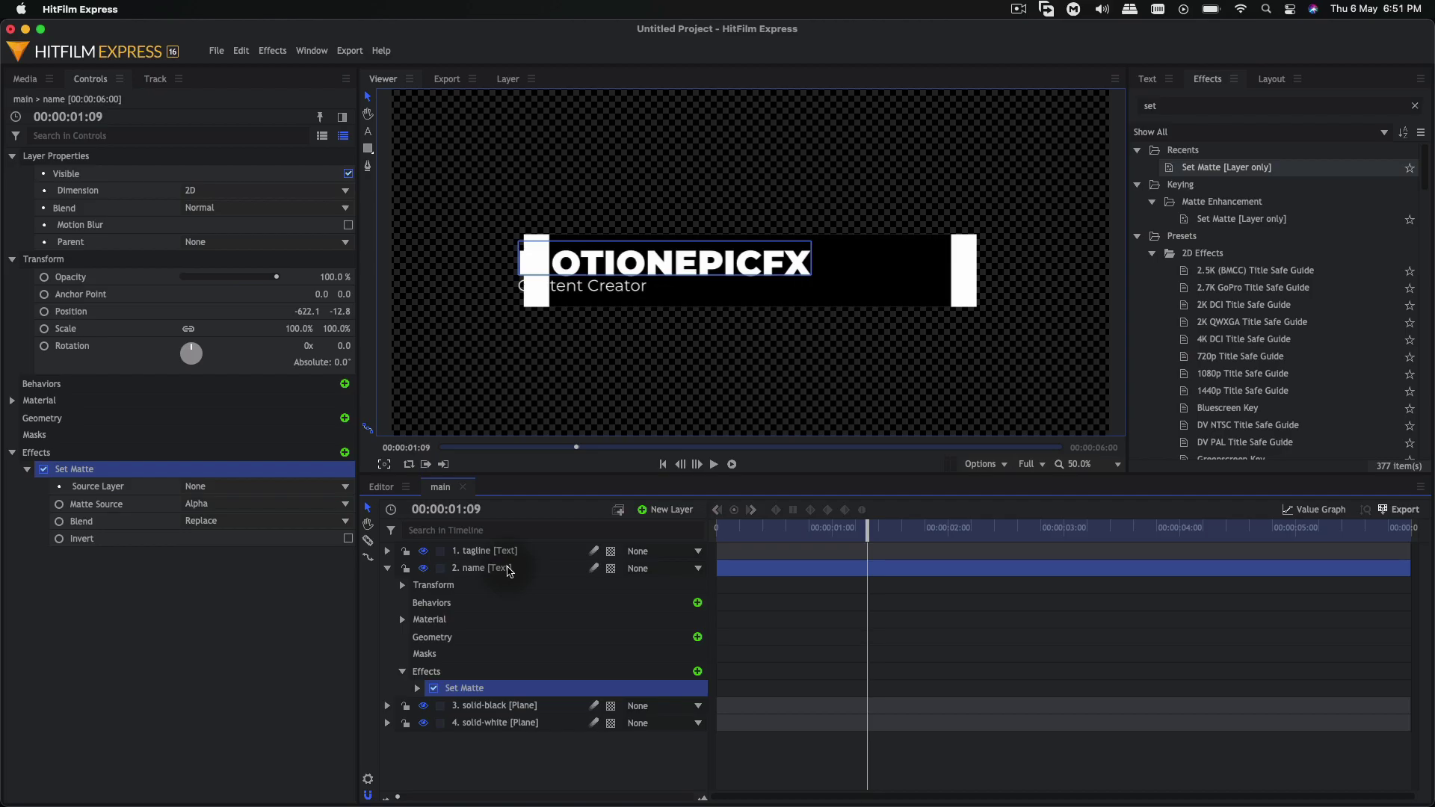
# Configure the name layer's Set Matte with source layer solid-black, blend Subtract and Invert enabled, and play back the reveal
pyautogui.click(195, 486)
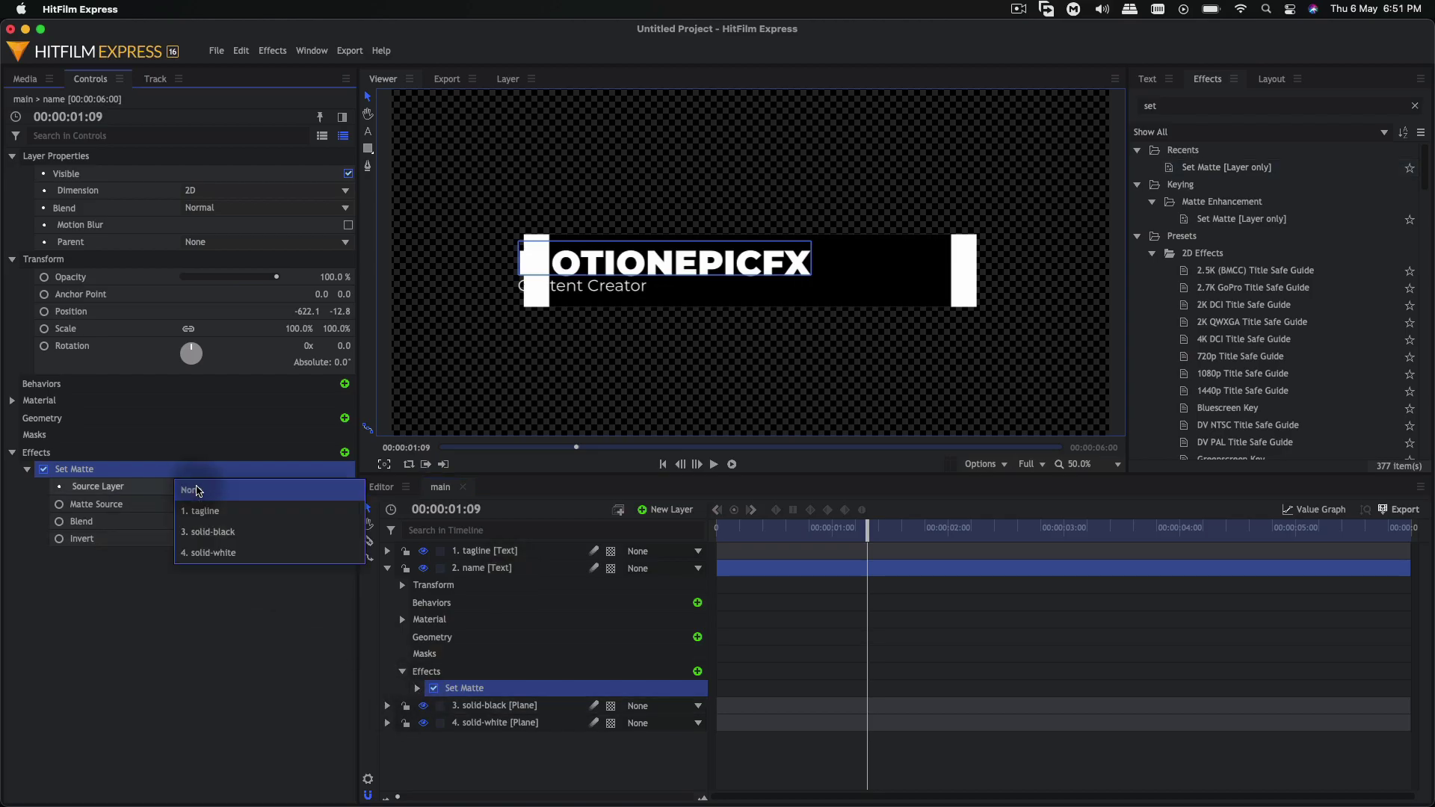
pyautogui.click(219, 538)
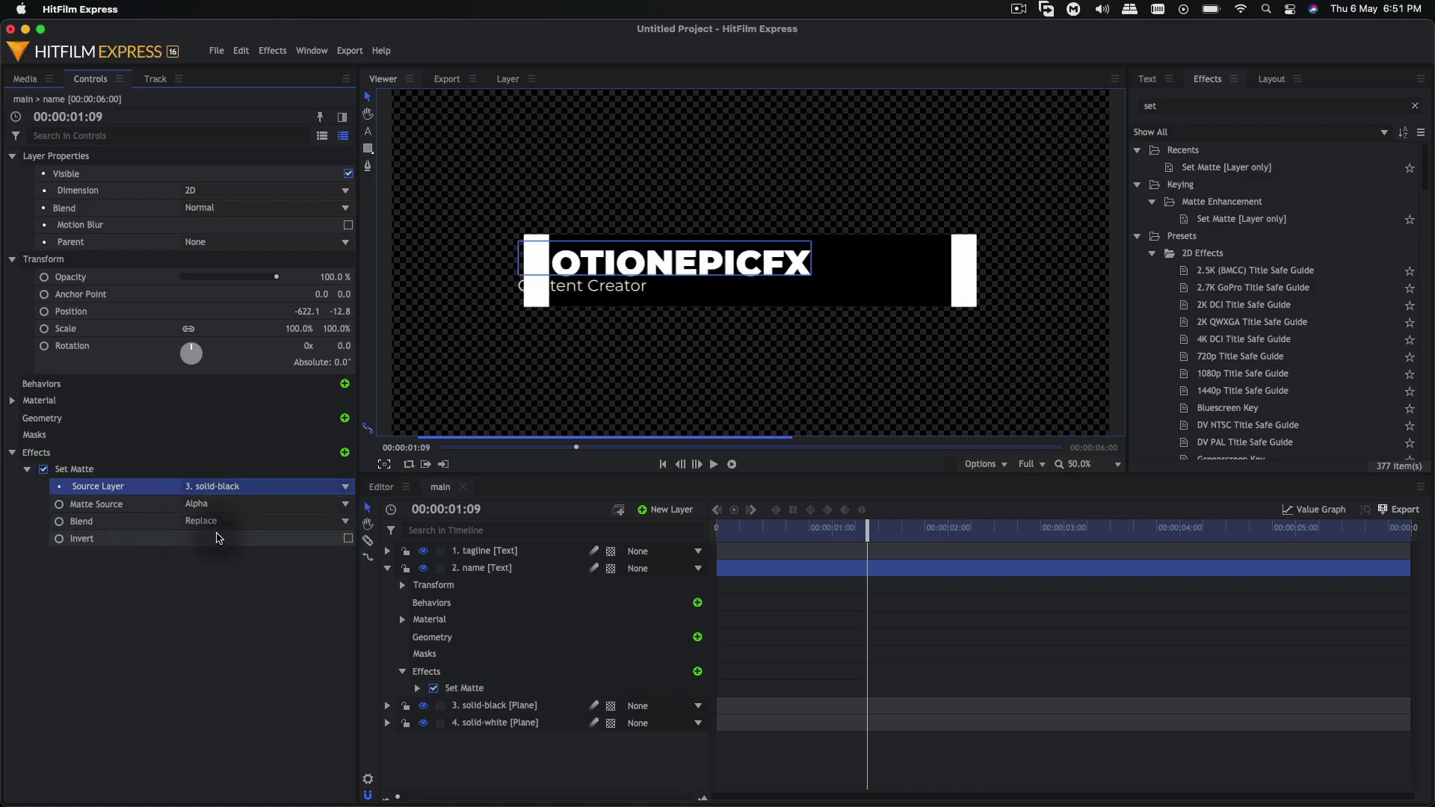
pyautogui.click(213, 504)
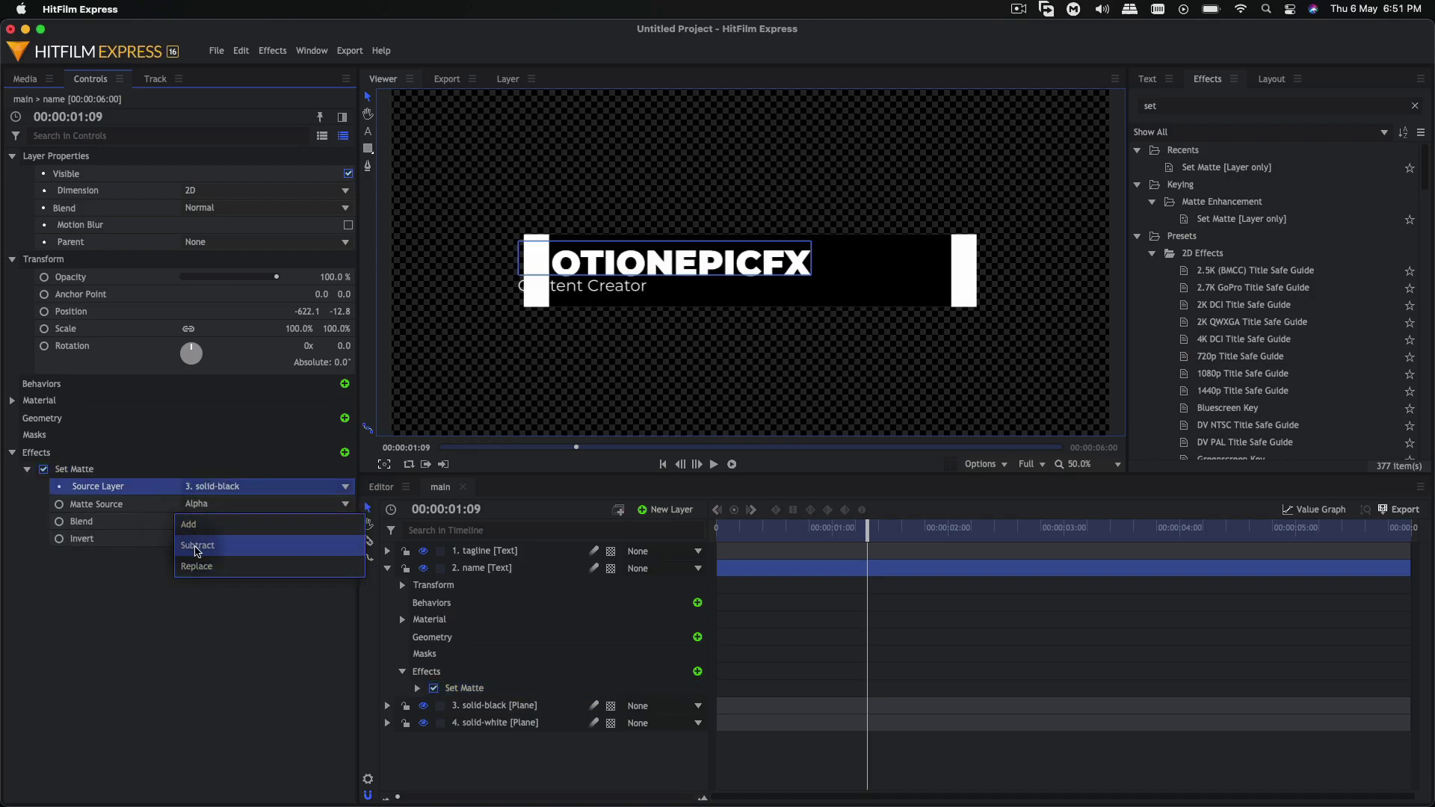
pyautogui.click(197, 551)
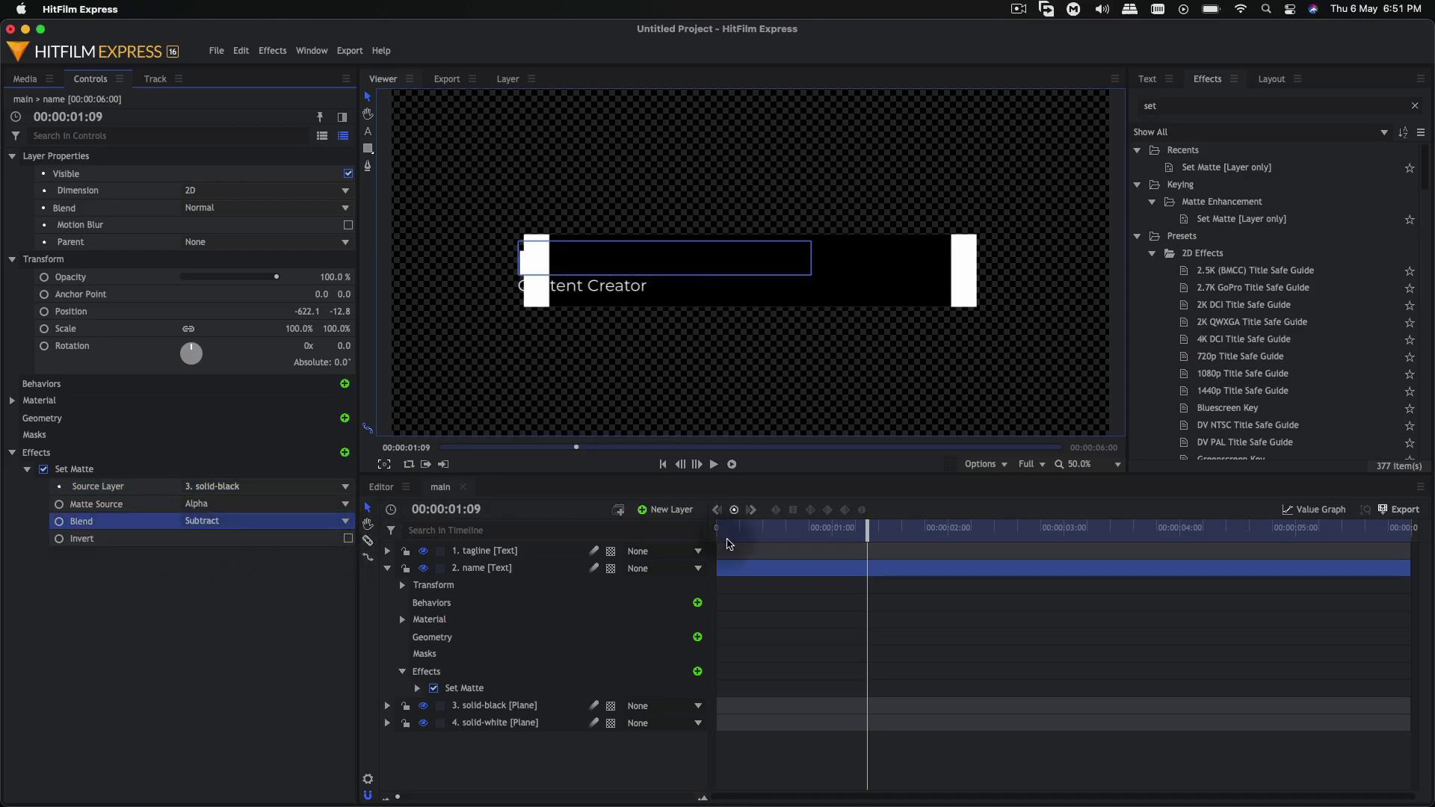
pyautogui.click(719, 528)
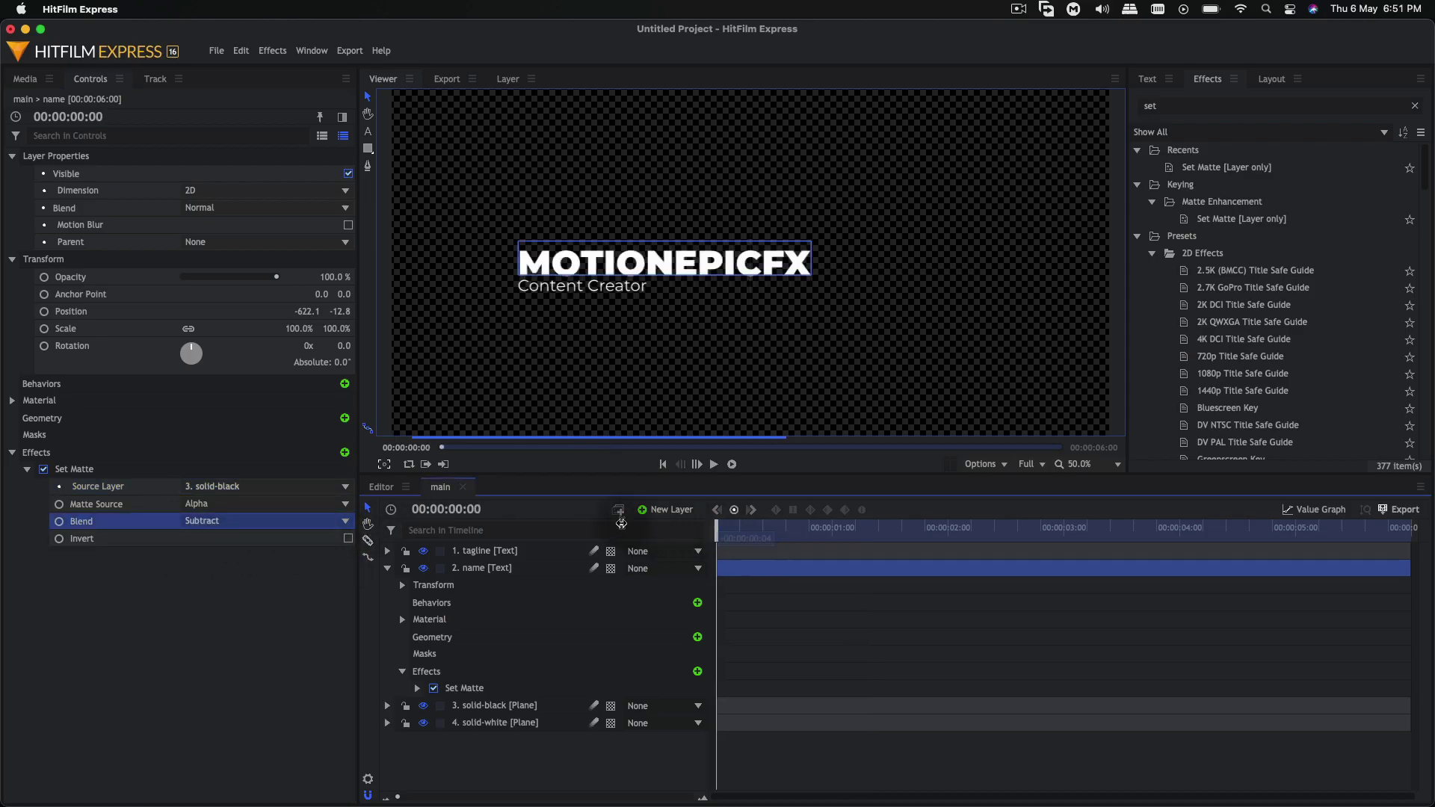
pyautogui.click(349, 538)
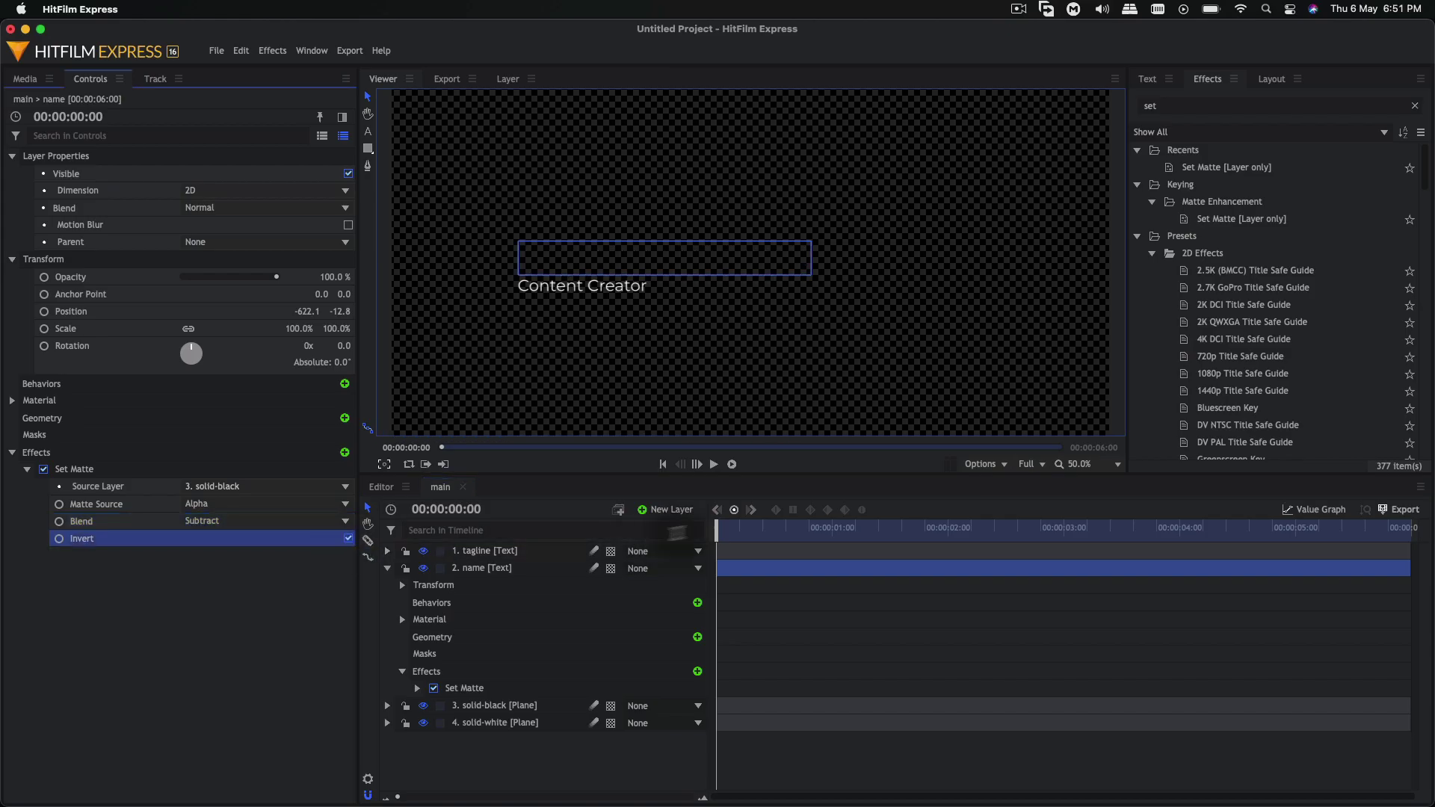
pyautogui.click(713, 464)
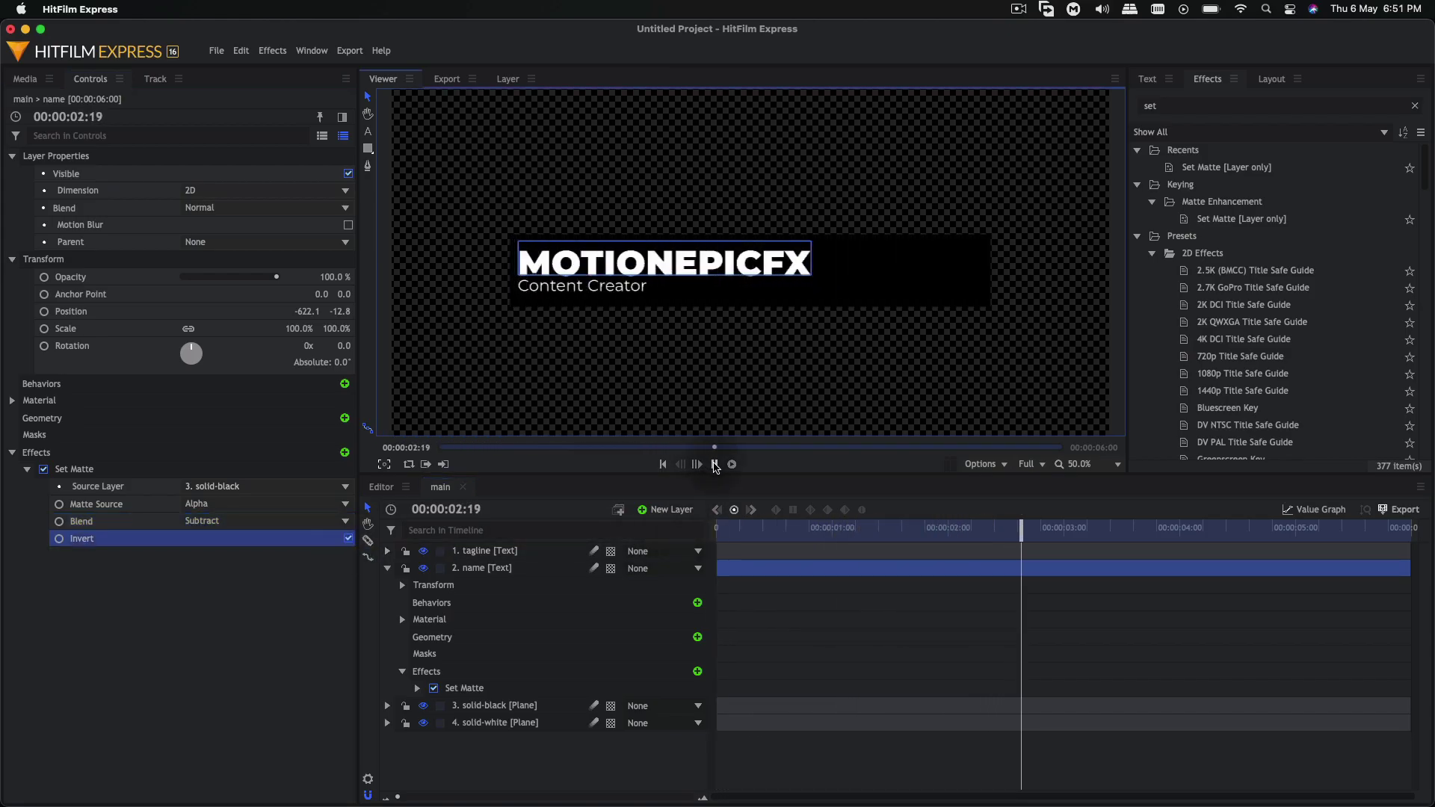
pyautogui.click(714, 464)
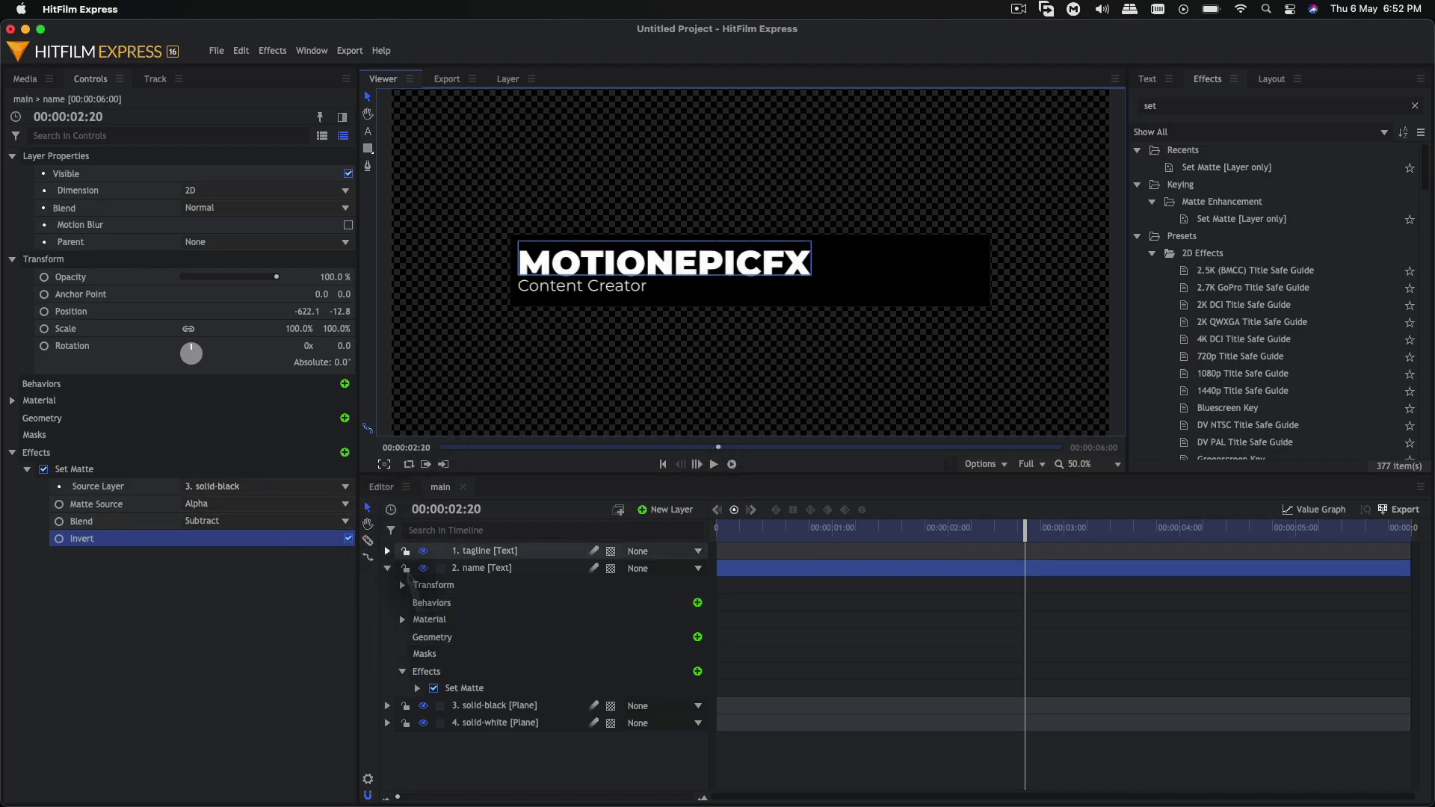
# Copy the Set Matte effect from the name layer to the tagline layer and preview the reveal from the start
pyautogui.click(482, 689)
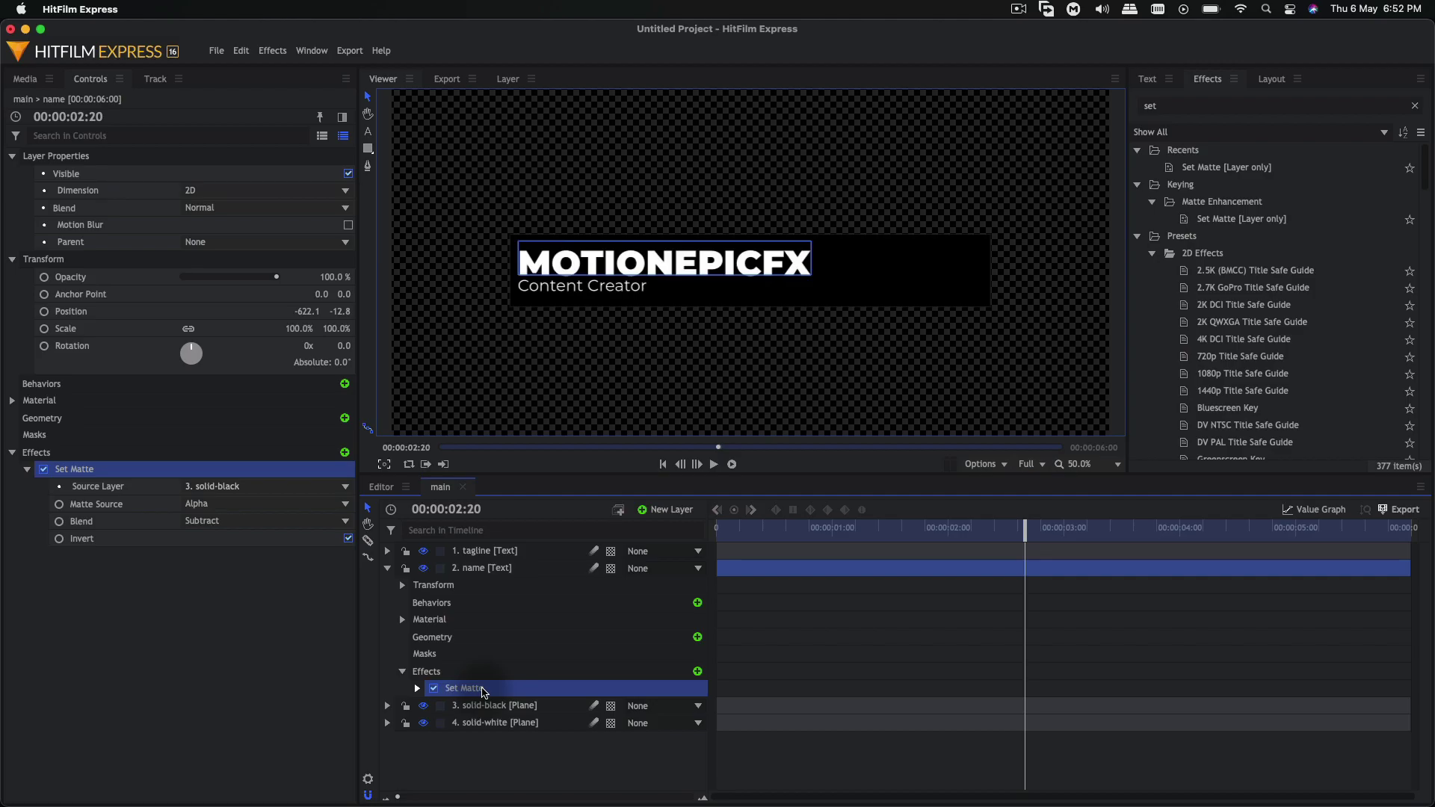
pyautogui.click(484, 553)
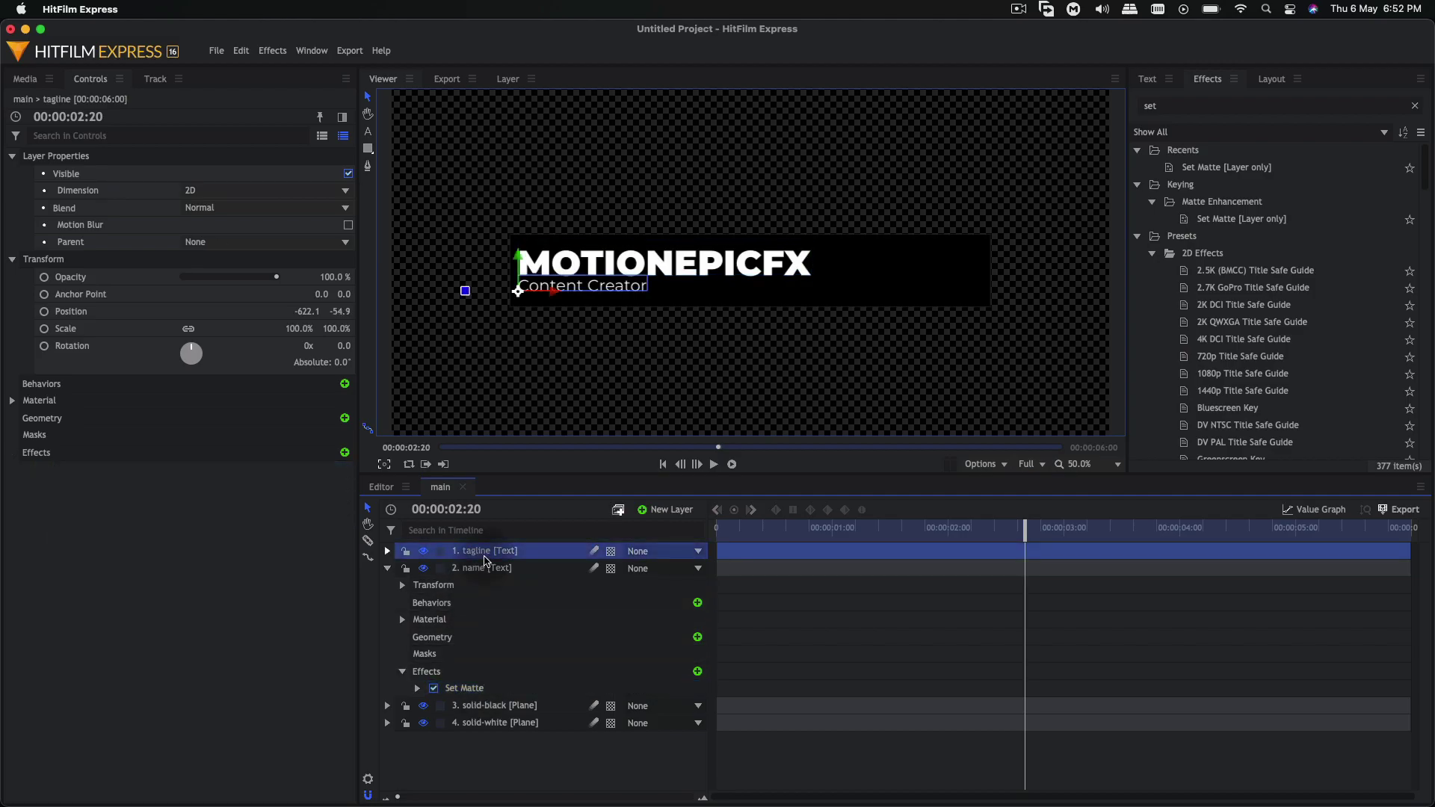
pyautogui.hotkey('ctrl', 'v')
pyautogui.moveTo(747, 528); pyautogui.dragTo(617, 529)
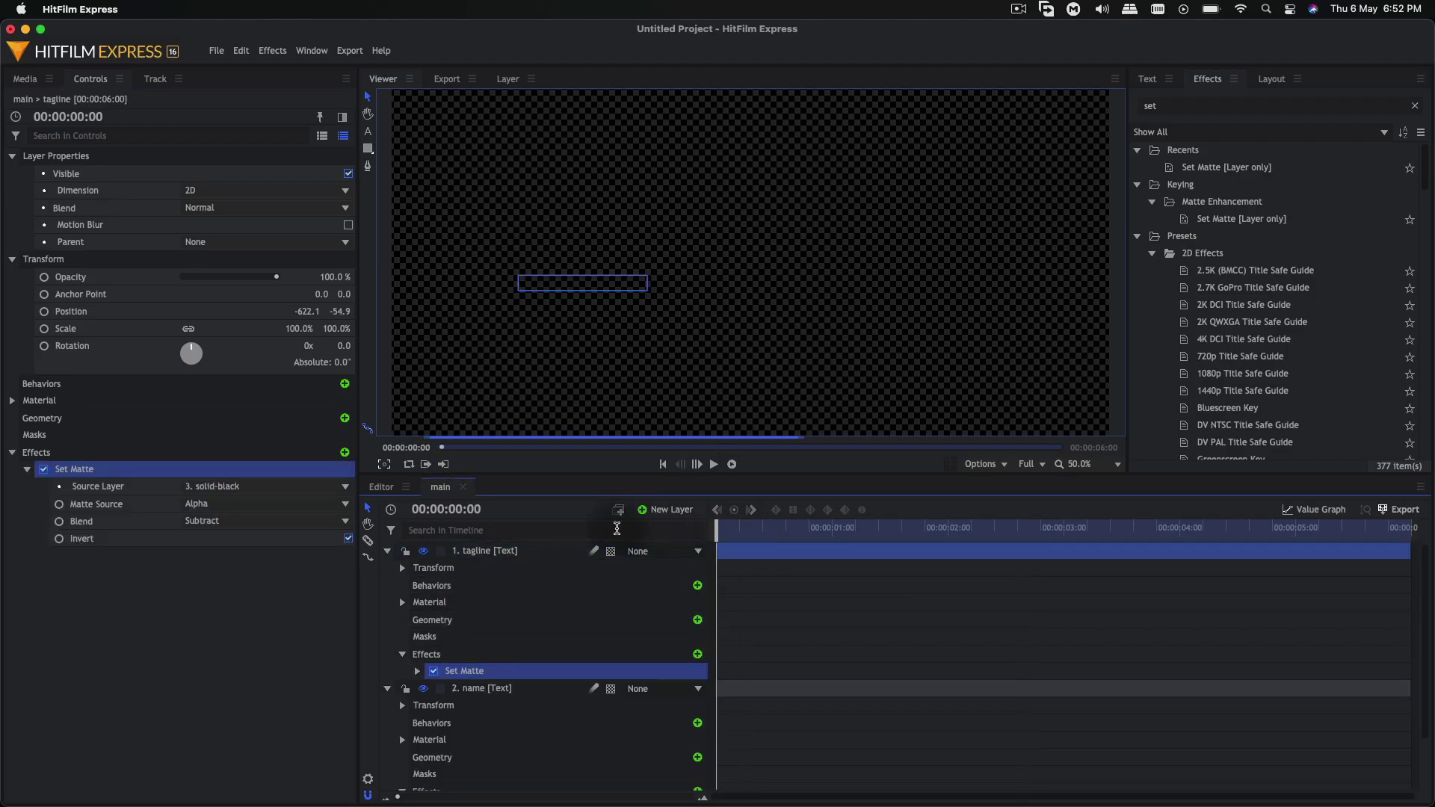
pyautogui.press('space')
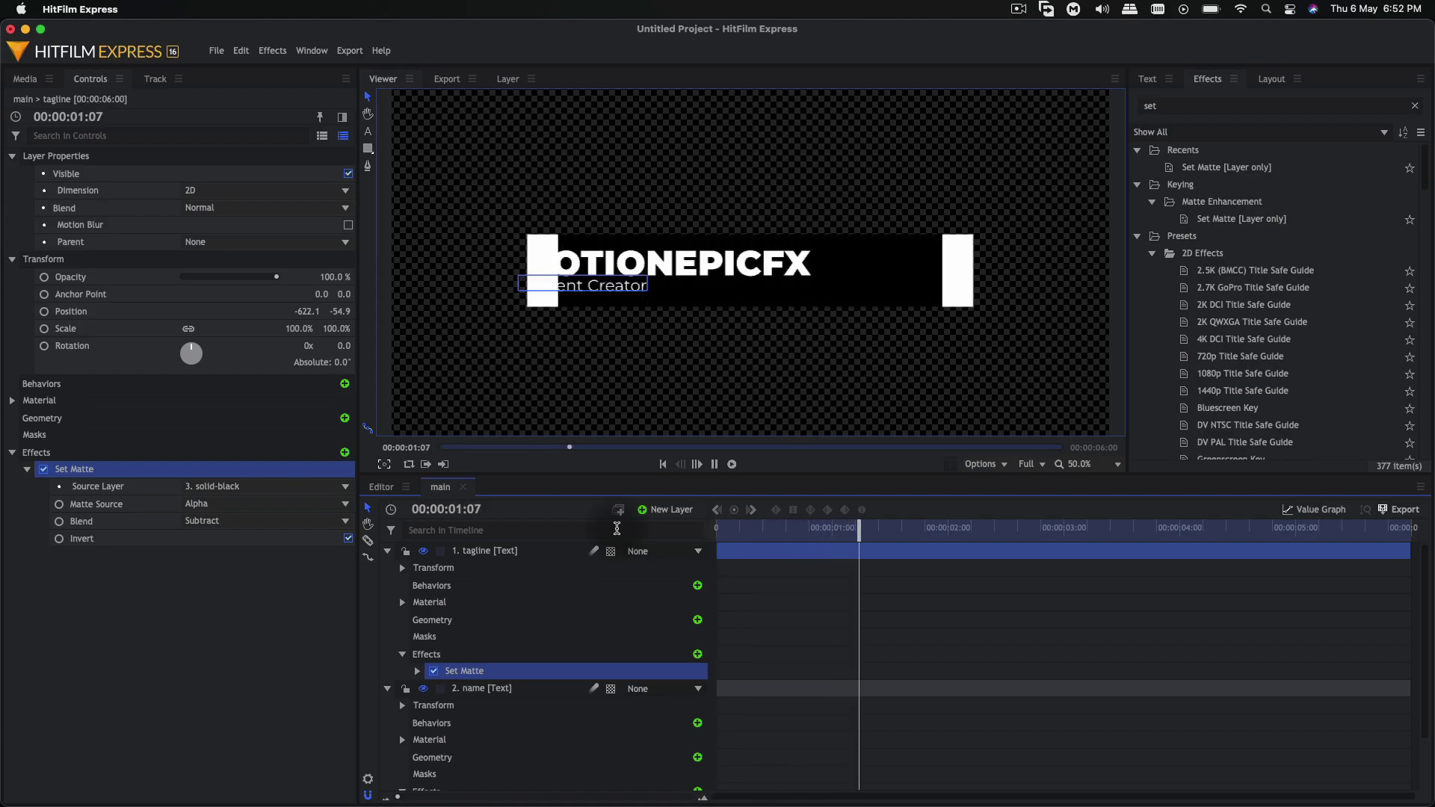
pyautogui.press('space')
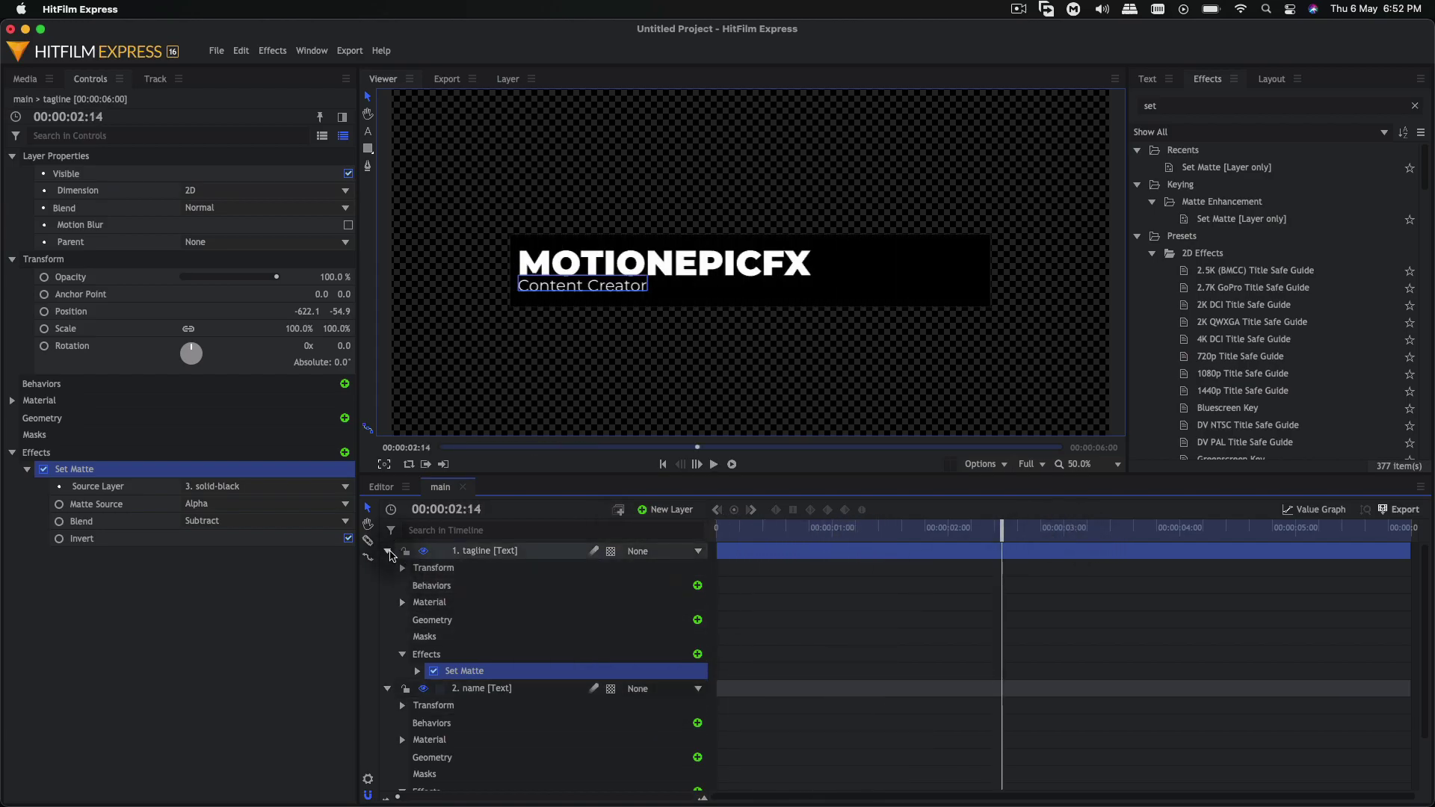
# Duplicate the solid-white layer's two-second Scale keyframe (67.0%, 18.0%) at 00:00:04:00
pyautogui.click(387, 551)
pyautogui.click(387, 568)
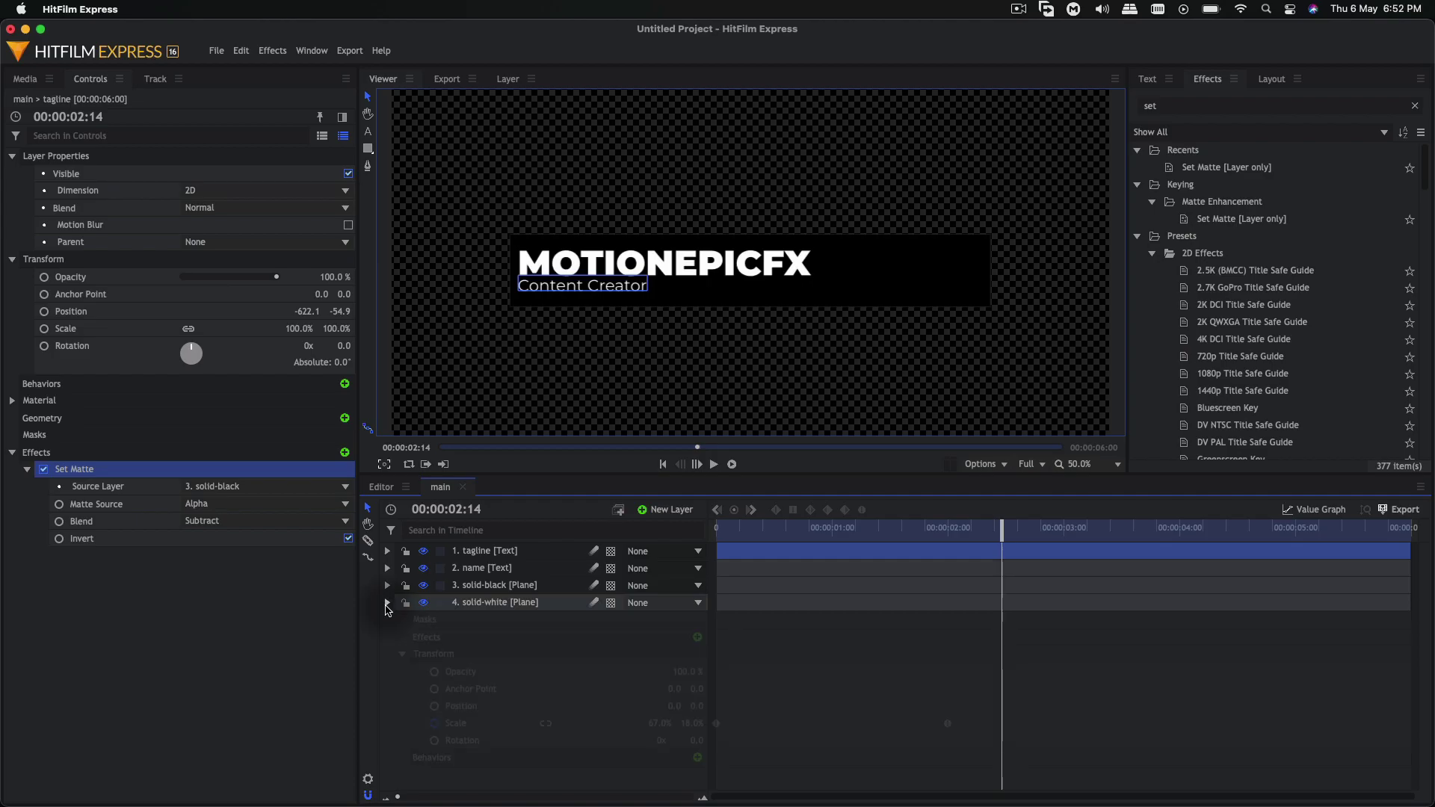
pyautogui.moveTo(964, 717); pyautogui.dragTo(941, 729)
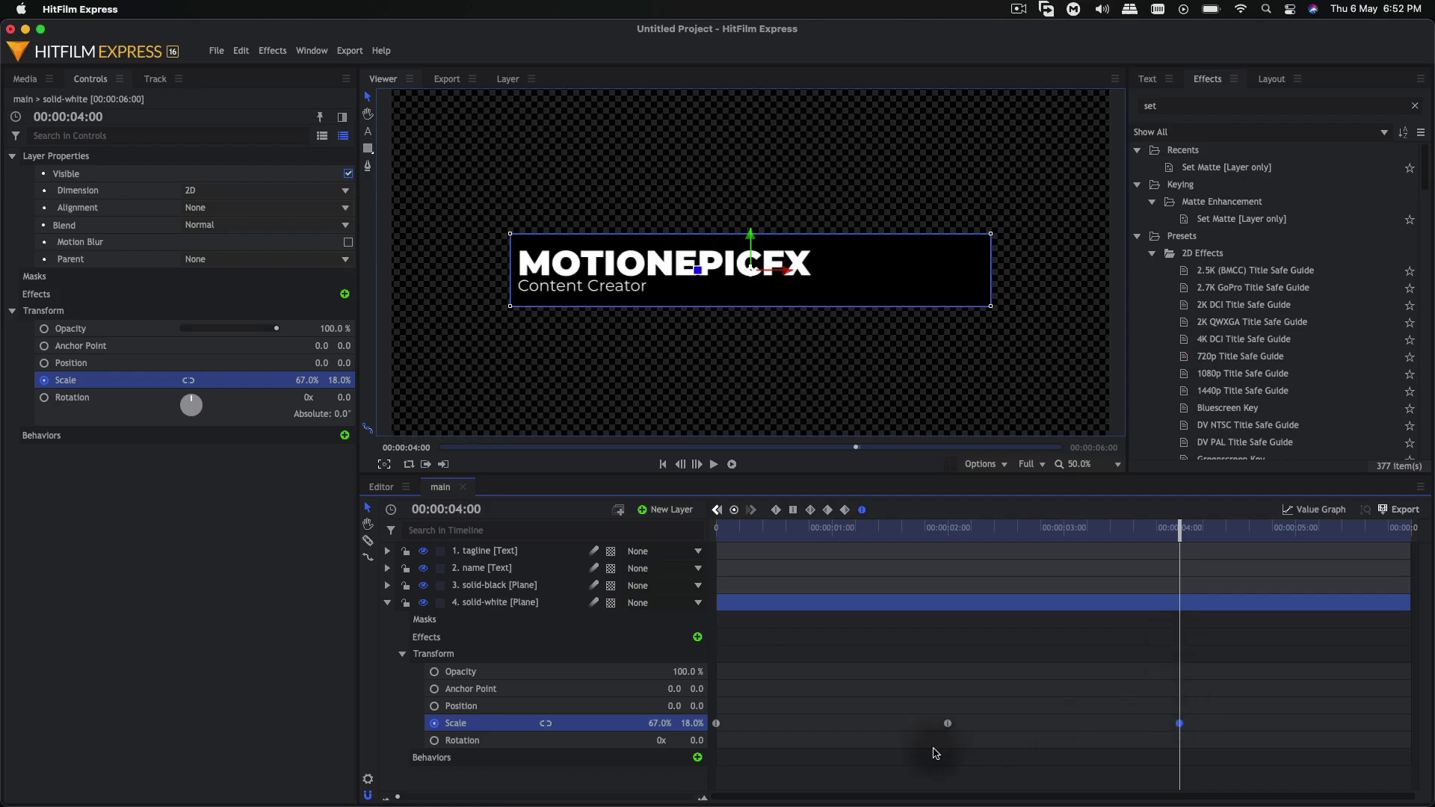
# Copy the solid-white layer's first Scale keyframe (0.0%, 18.0%) to the last frame at 00:00:05:29 and preview the animation
pyautogui.moveTo(740, 710); pyautogui.dragTo(714, 730)
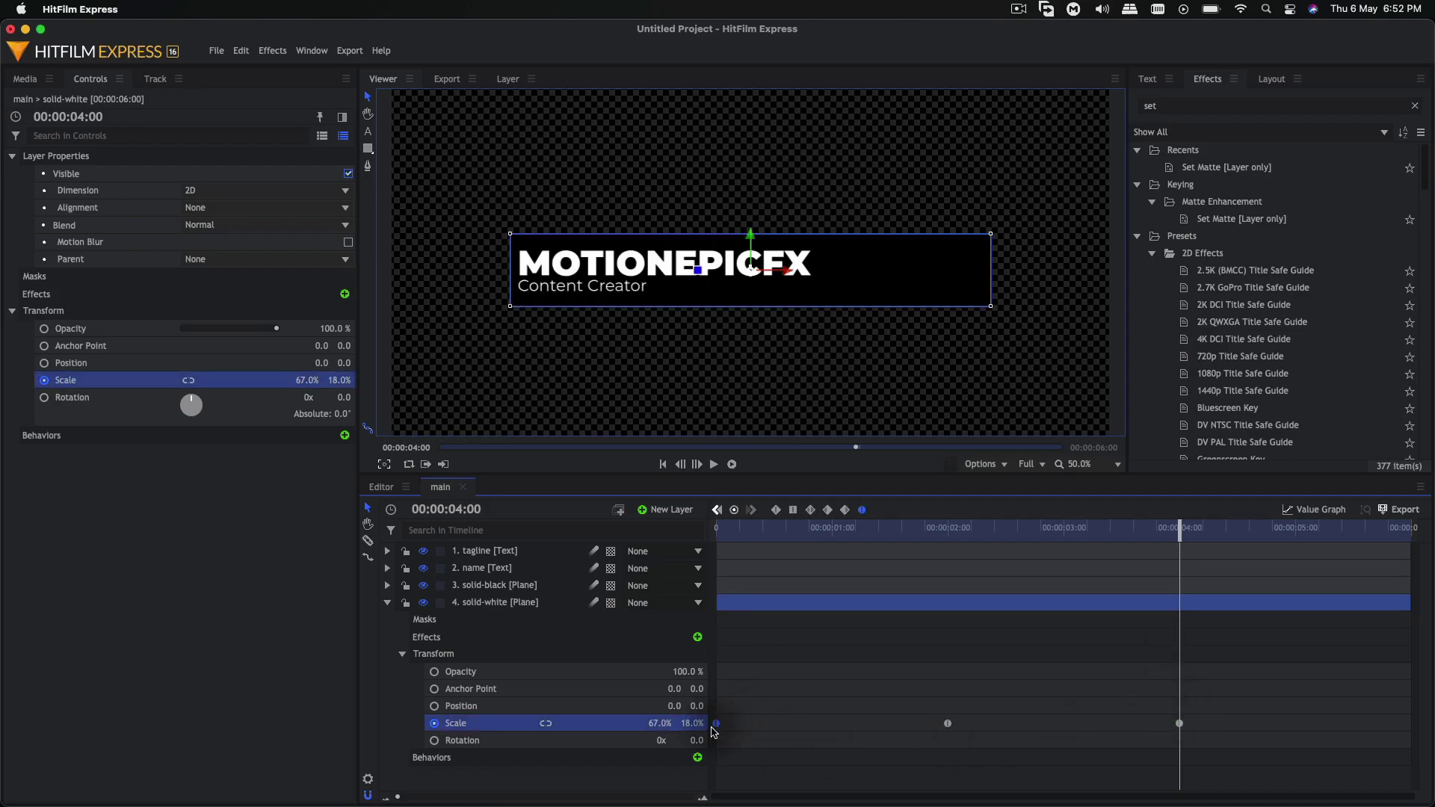
pyautogui.press('super+c')
pyautogui.press('super+v')
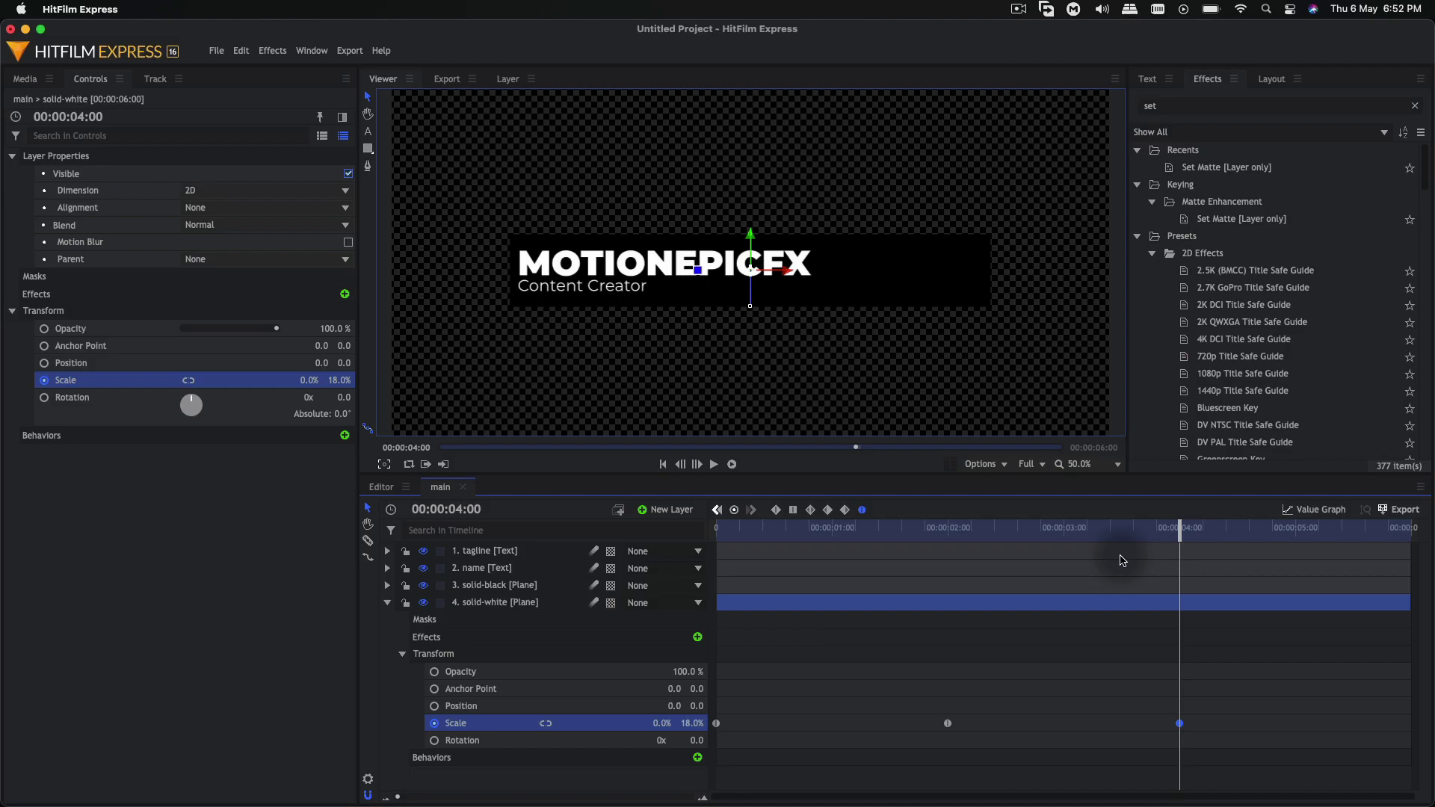
pyautogui.press('super+z')
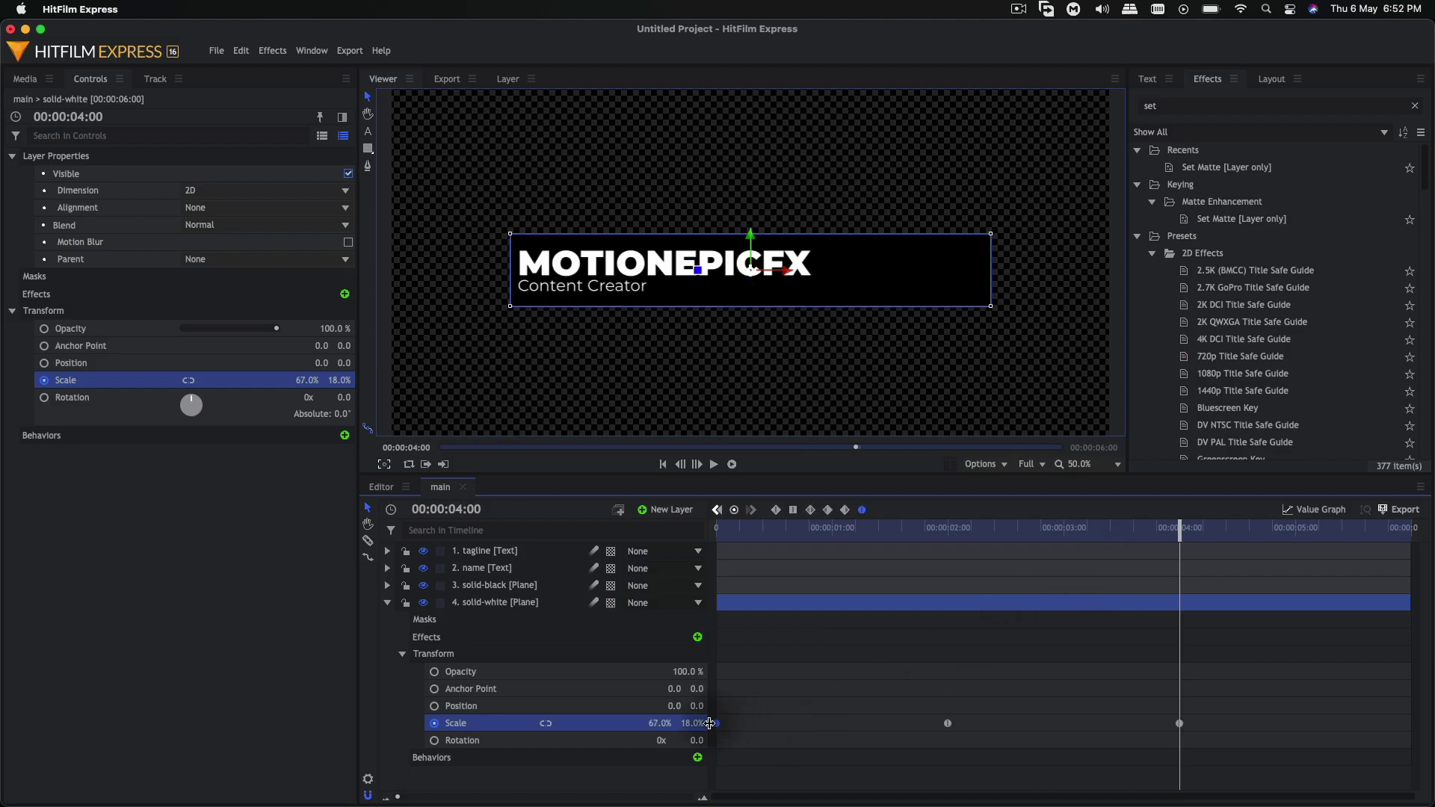
pyautogui.moveTo(1241, 527); pyautogui.dragTo(1407, 527)
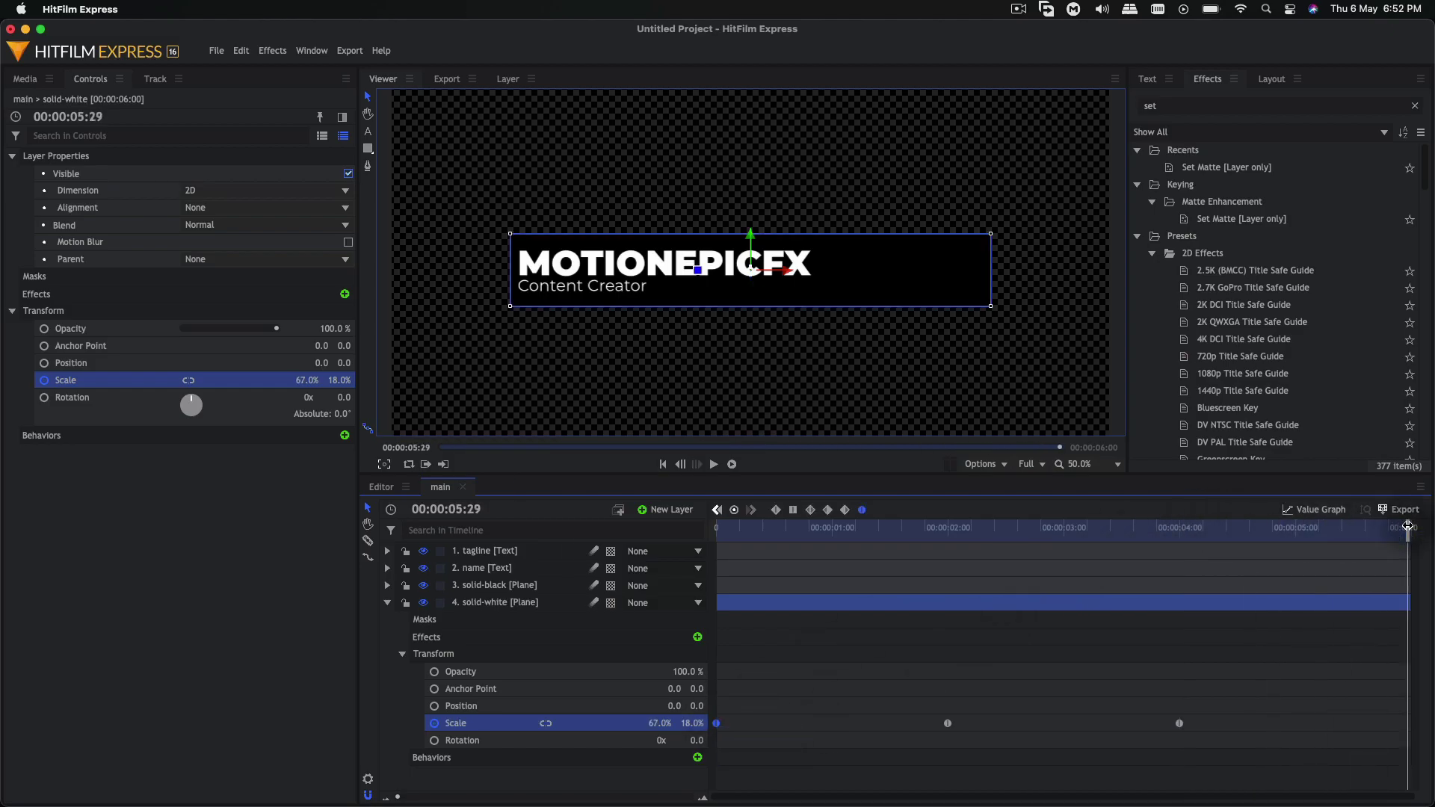
pyautogui.press('super+v')
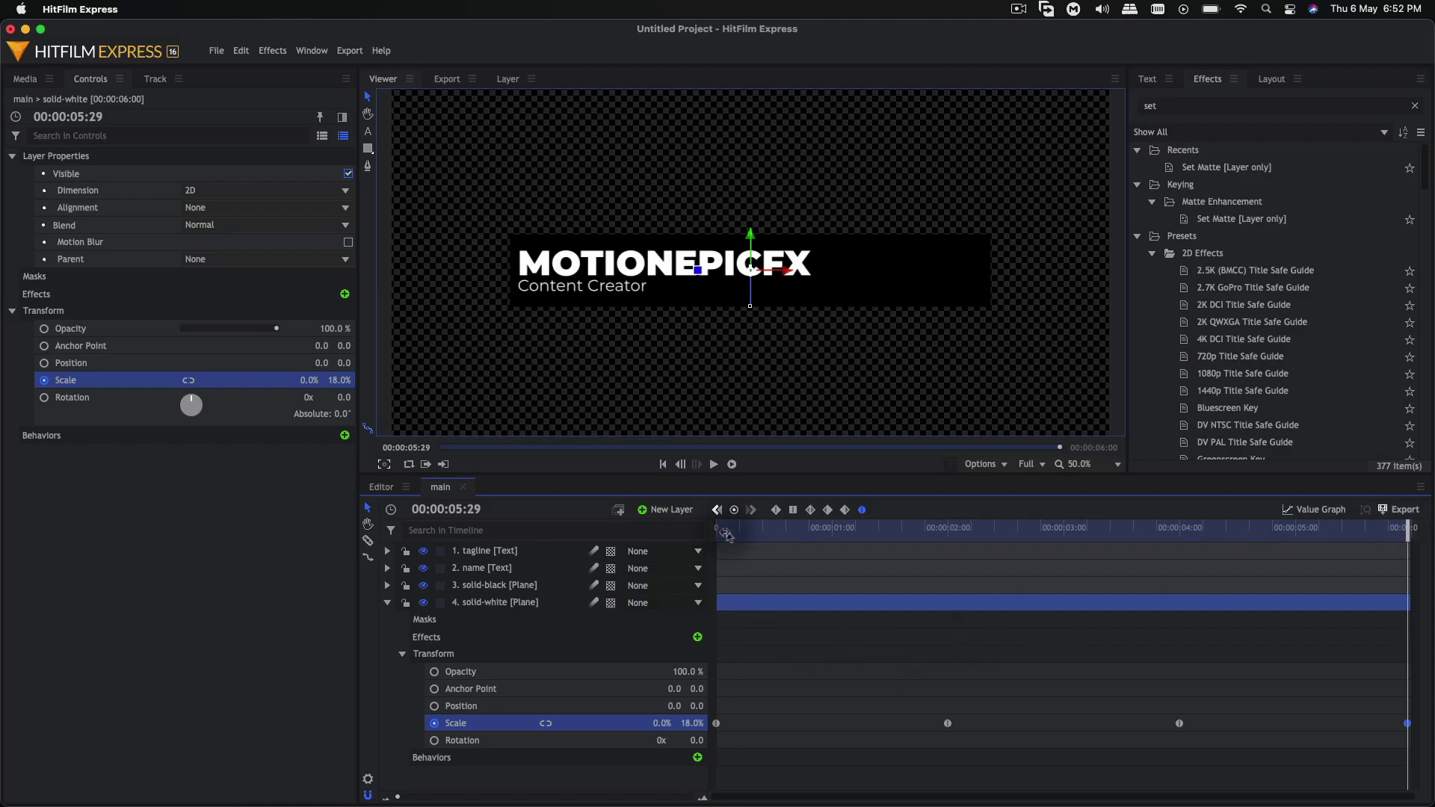
pyautogui.click(725, 533)
pyautogui.press('space')
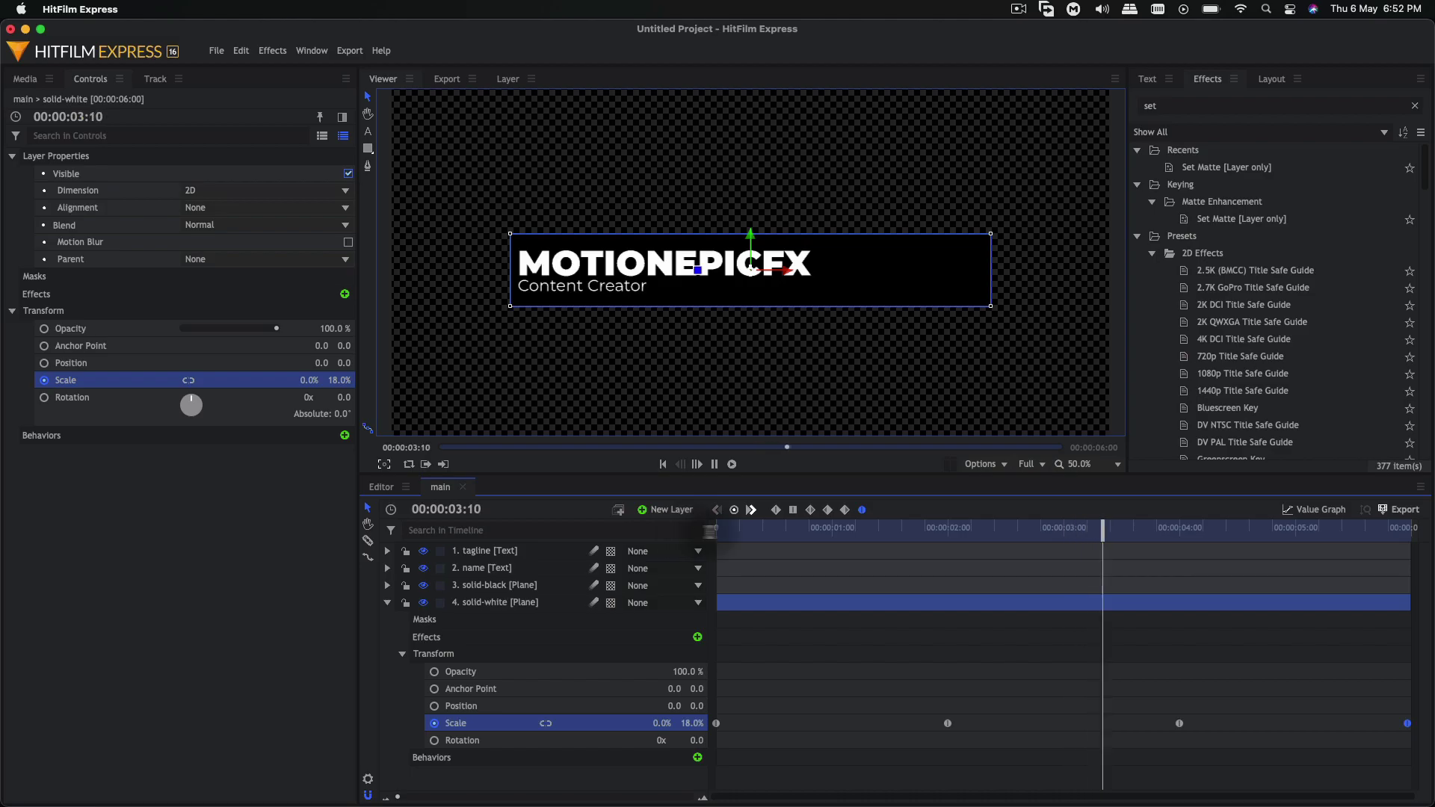
pyautogui.press('space')
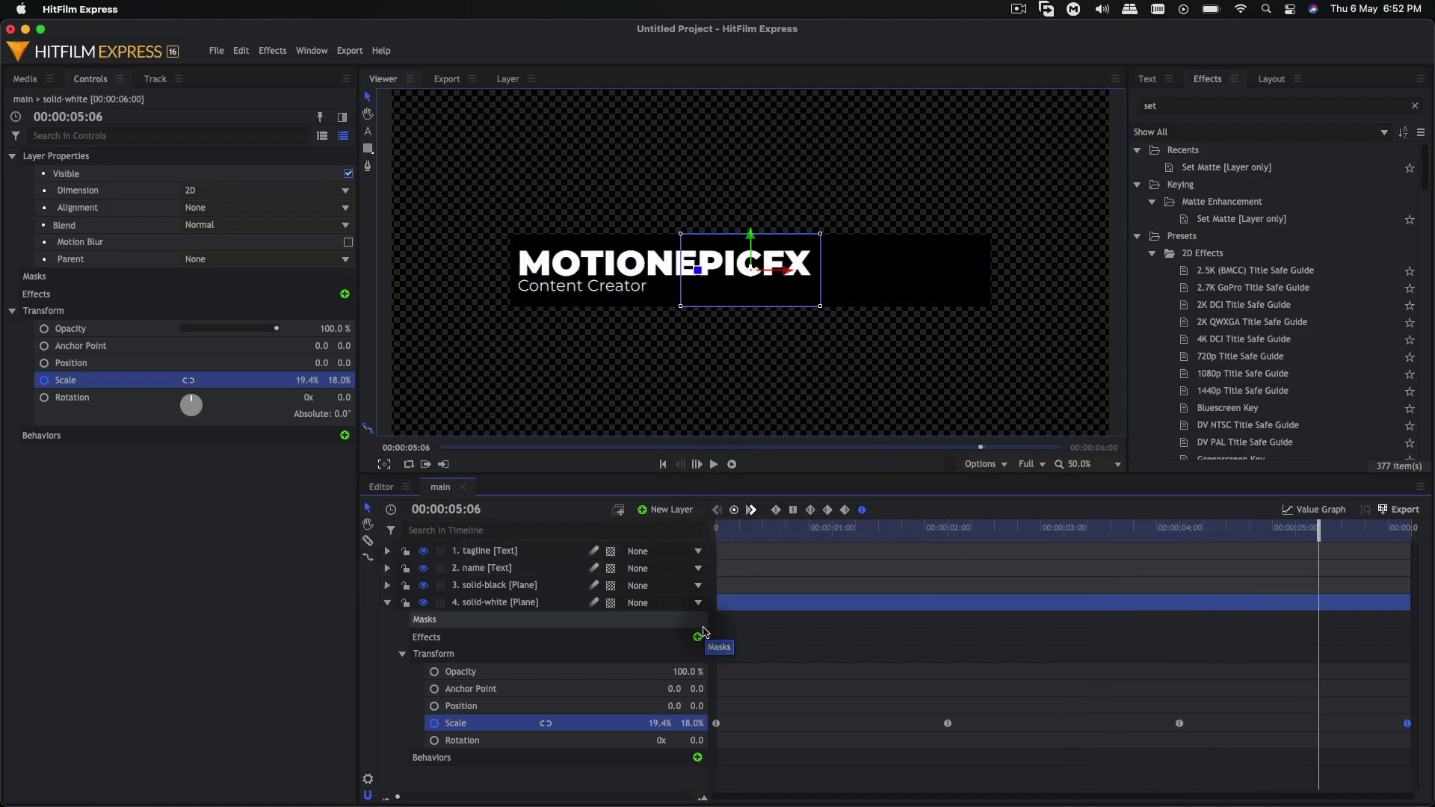
# Duplicate the solid-black layer's second Scale keyframe (67.0%, 18.0%) at 00:00:04:00
pyautogui.click(387, 586)
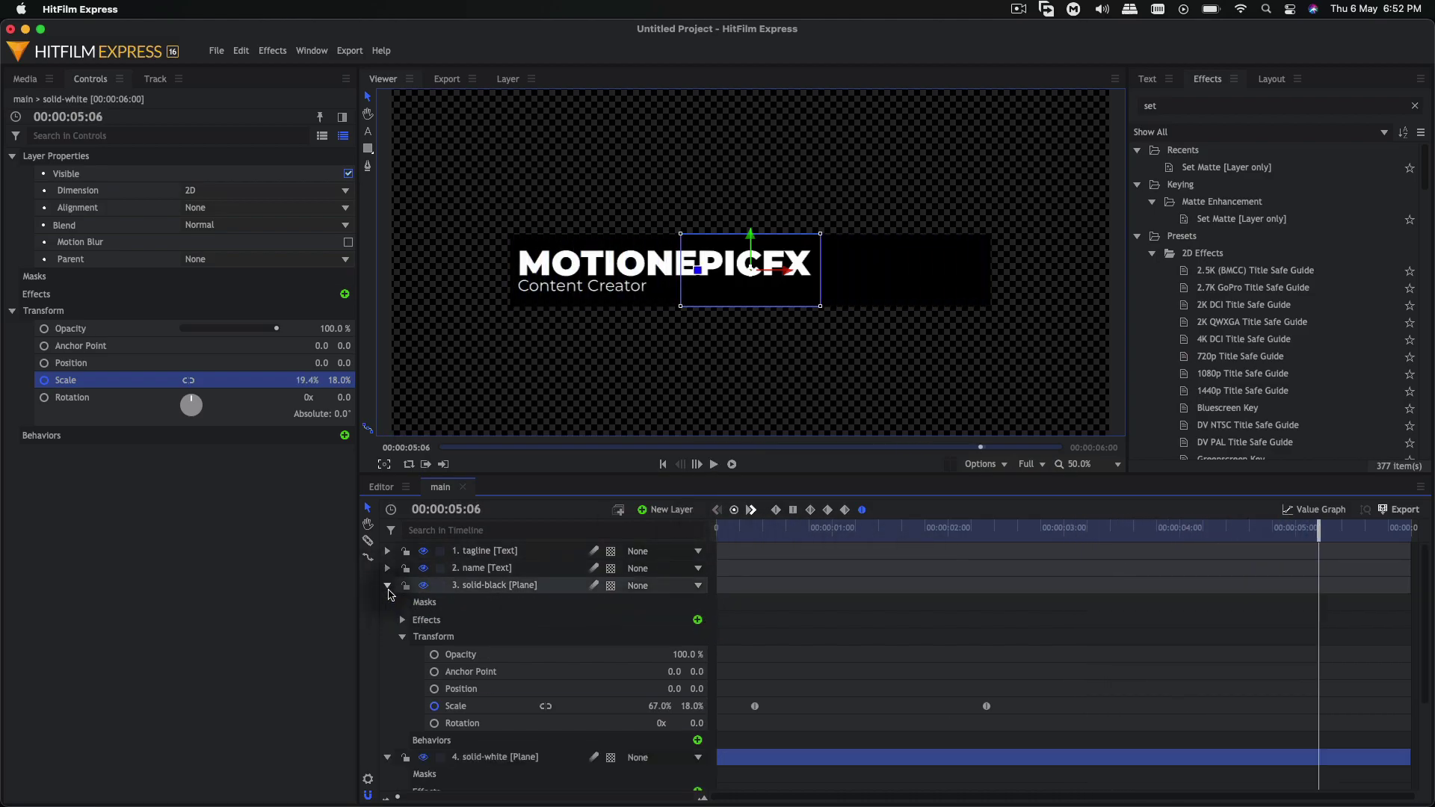
pyautogui.moveTo(1256, 530); pyautogui.dragTo(1182, 536)
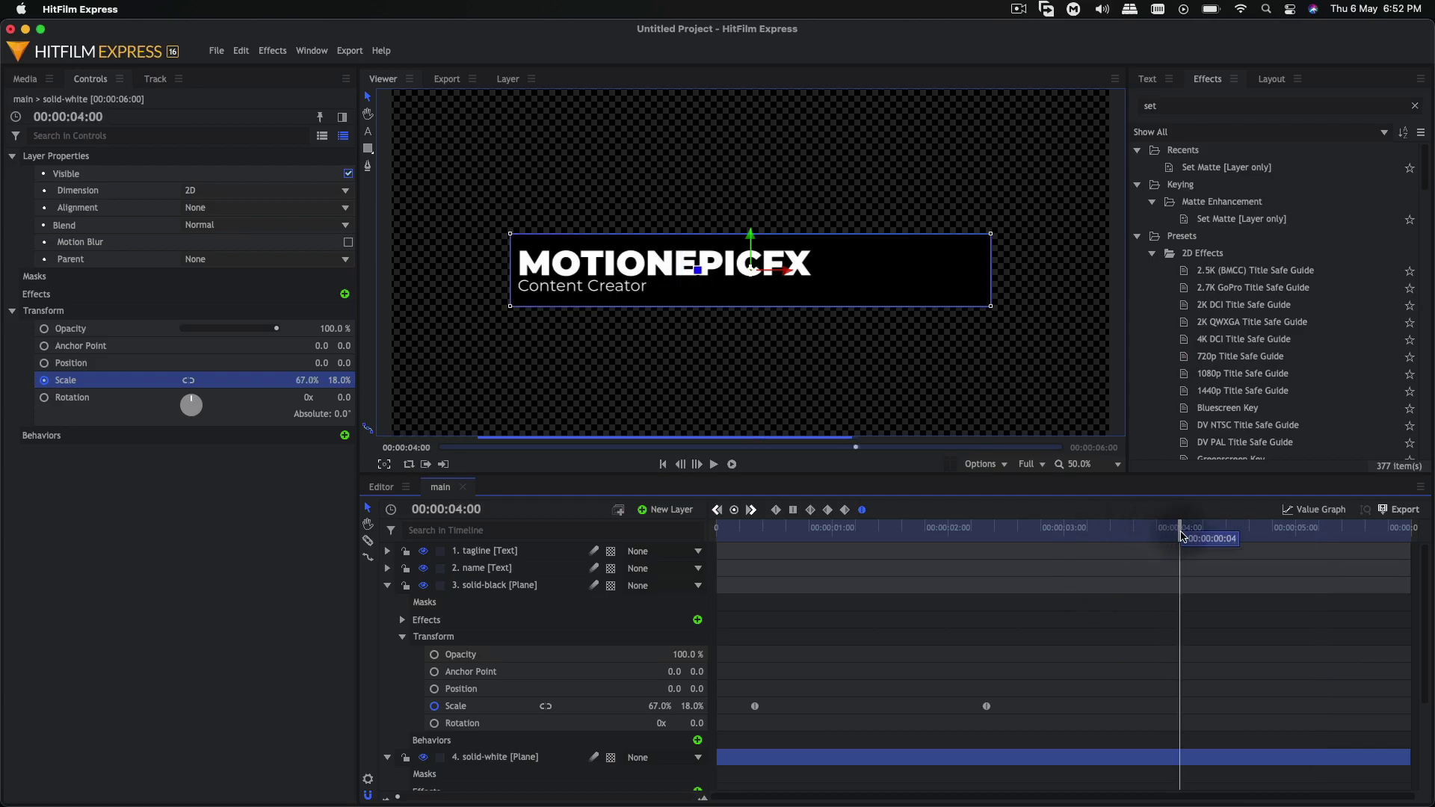
pyautogui.moveTo(1046, 663); pyautogui.dragTo(983, 724)
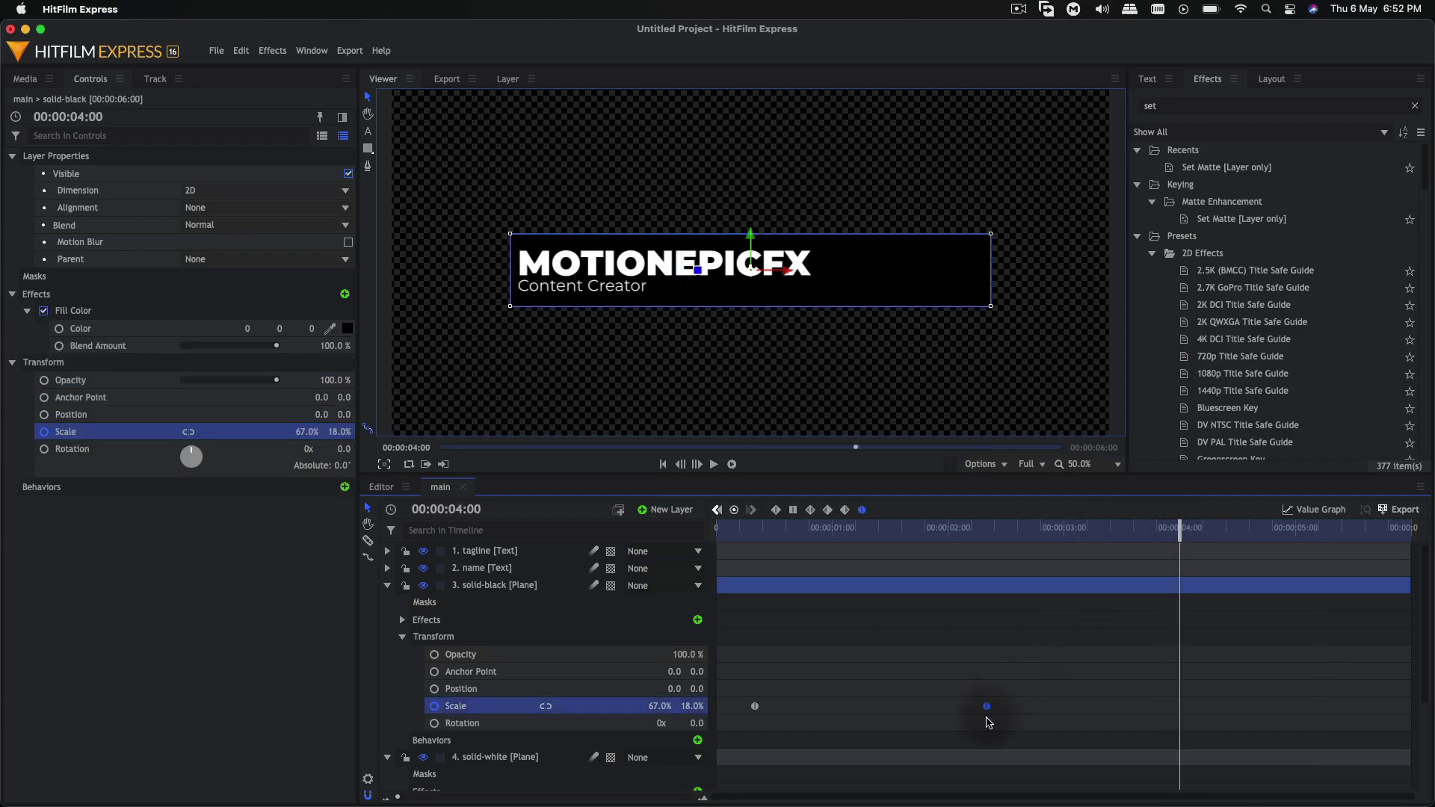
pyautogui.hotkey('ctrl', 'c')
pyautogui.hotkey('ctrl', 'v')
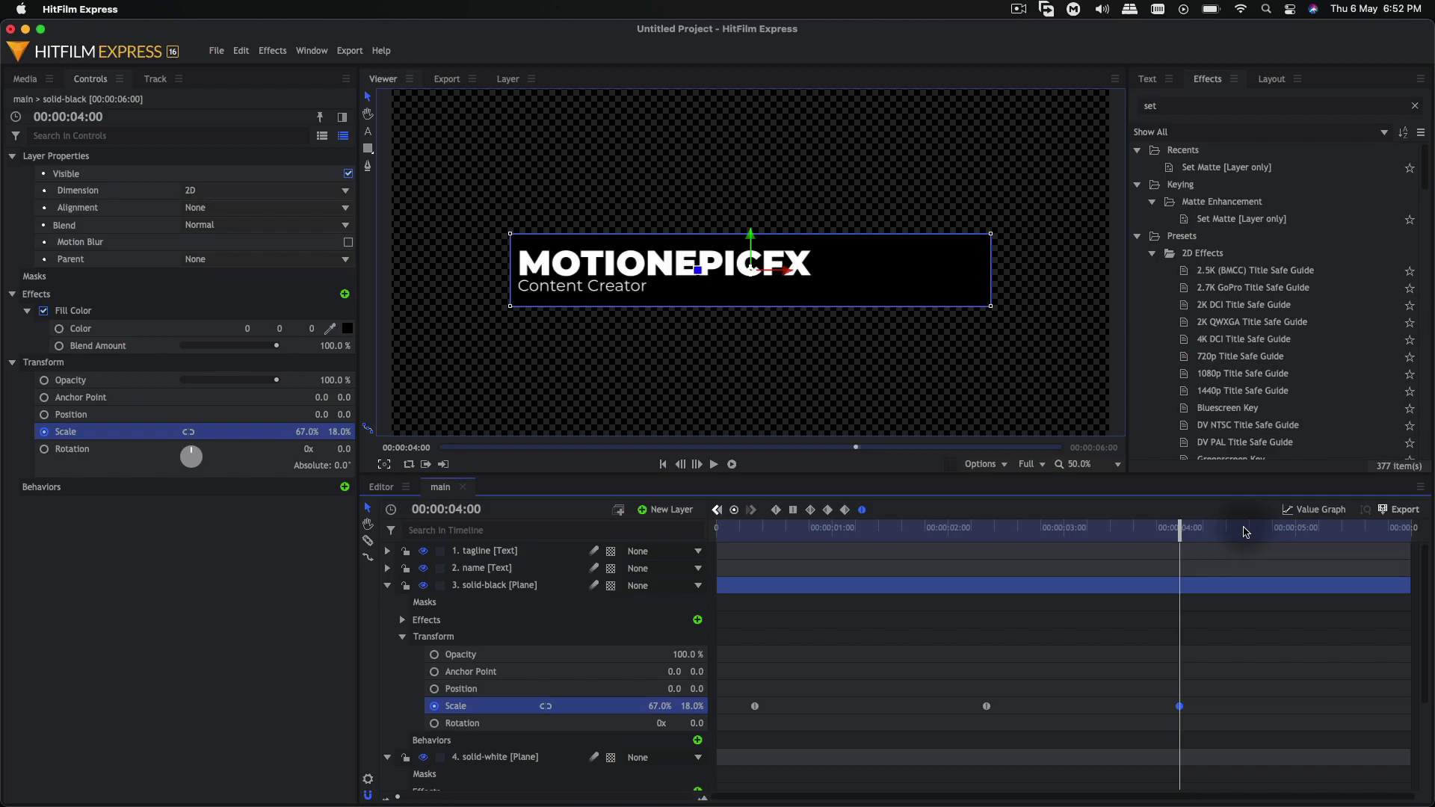
# Copy the solid-black layer's first Scale keyframe (0.0%, 18.0%) to 00:00:05:29 and play back the closing animation
pyautogui.click(1426, 526)
pyautogui.click(755, 705)
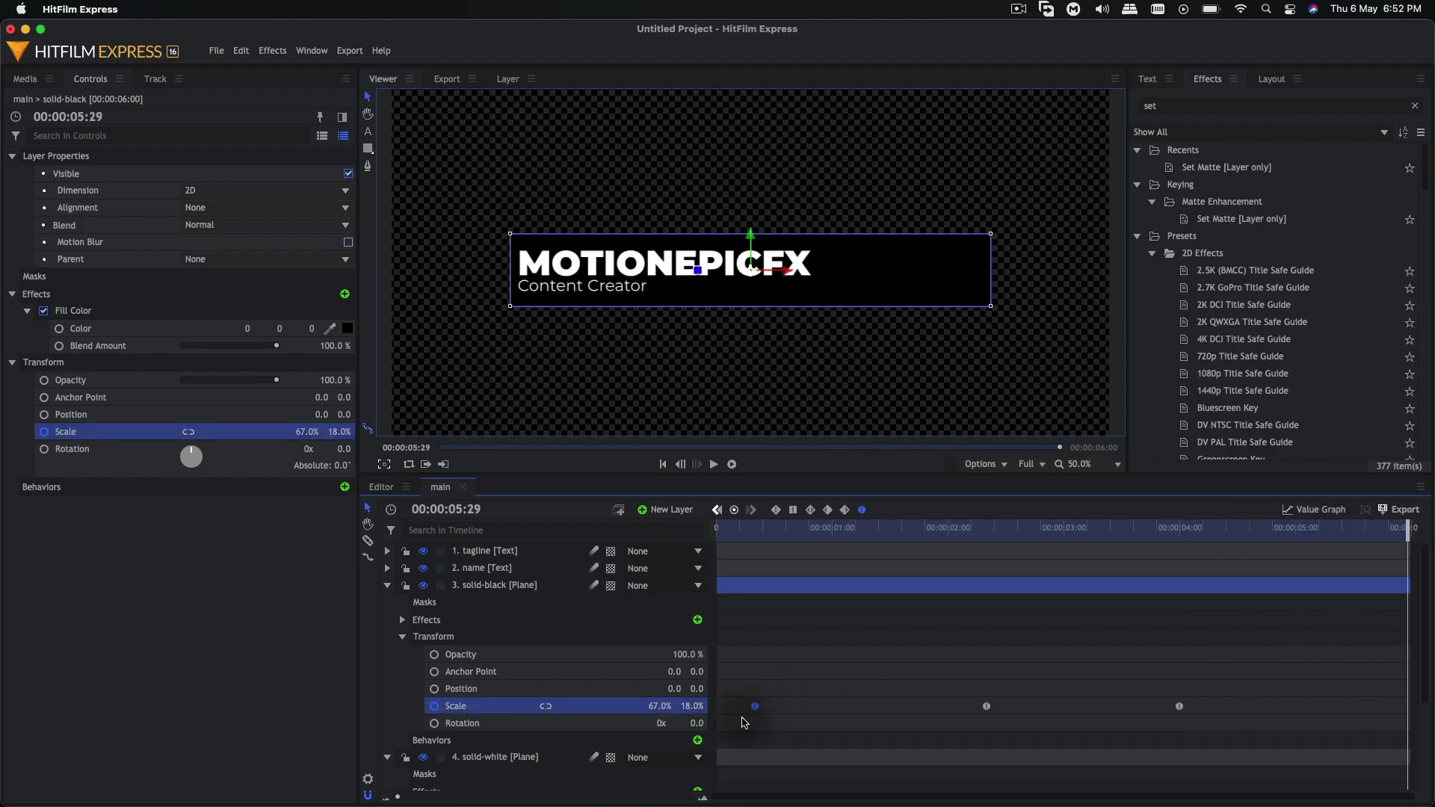
pyautogui.hotkey('ctrl', 'c')
pyautogui.hotkey('ctrl', 'v')
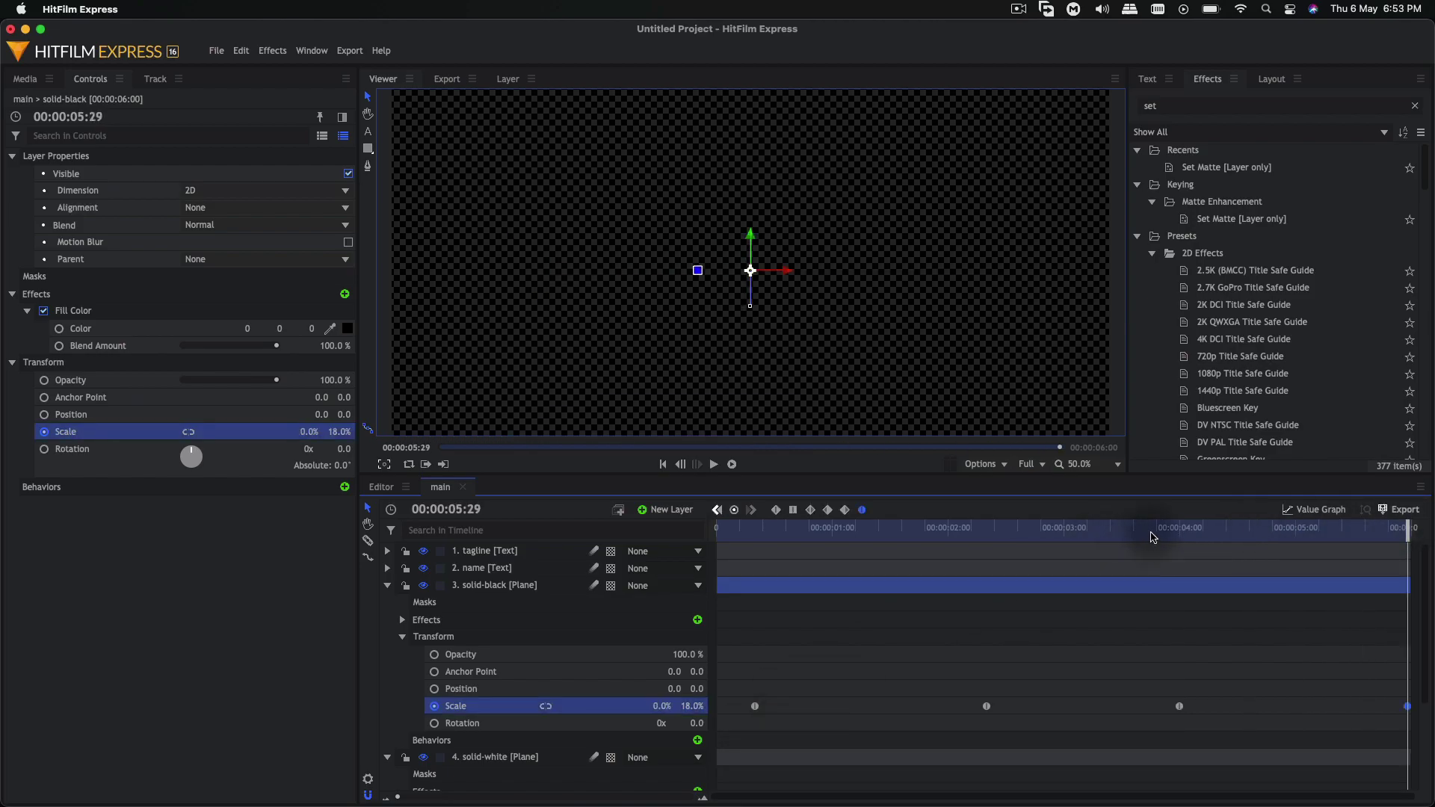
pyautogui.click(1151, 532)
pyautogui.press('space')
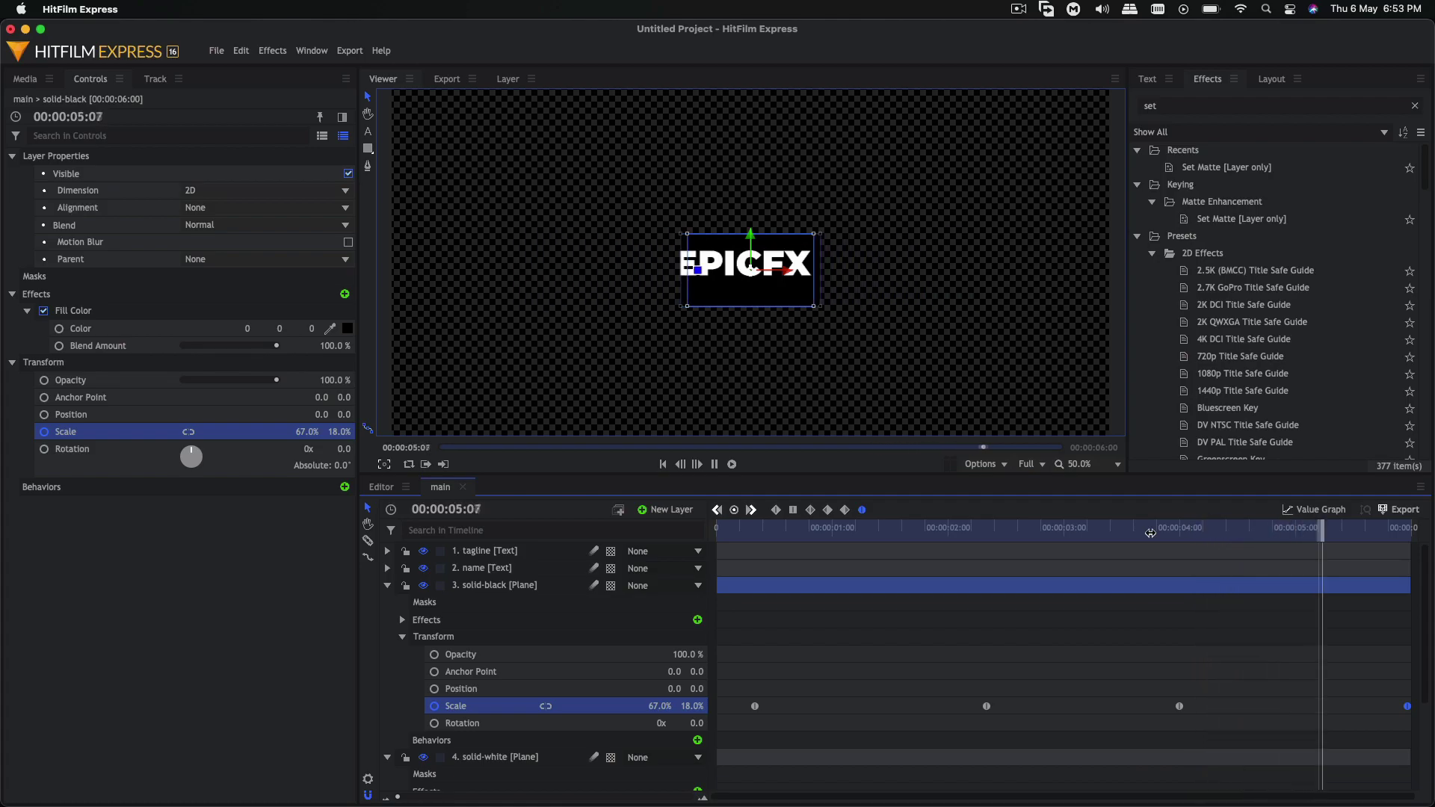
pyautogui.press('space')
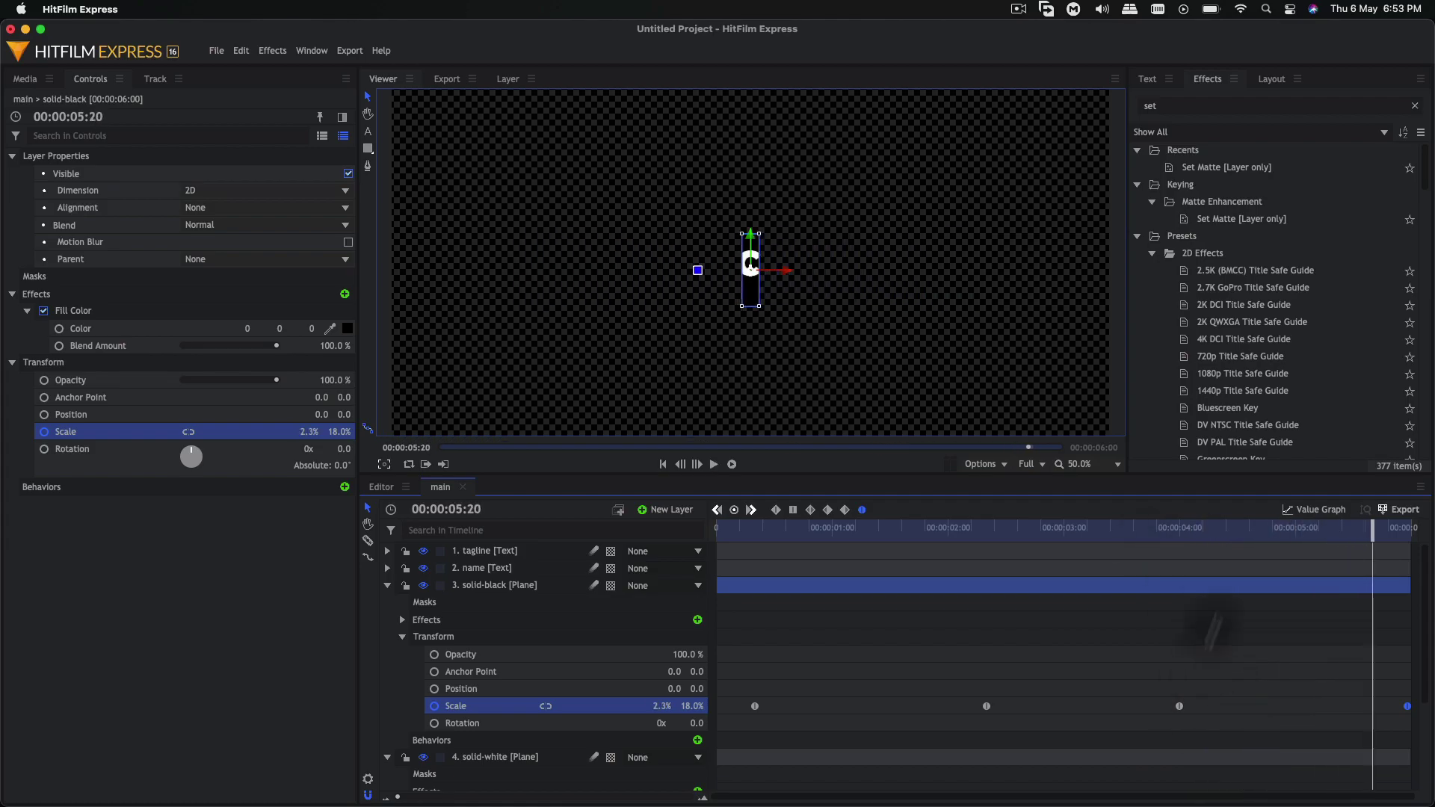
# Lengthen the easing of the solid-black layer's last Scale keyframe in the value graph, extending its handle back to about 00:00:04:00
pyautogui.click(1304, 510)
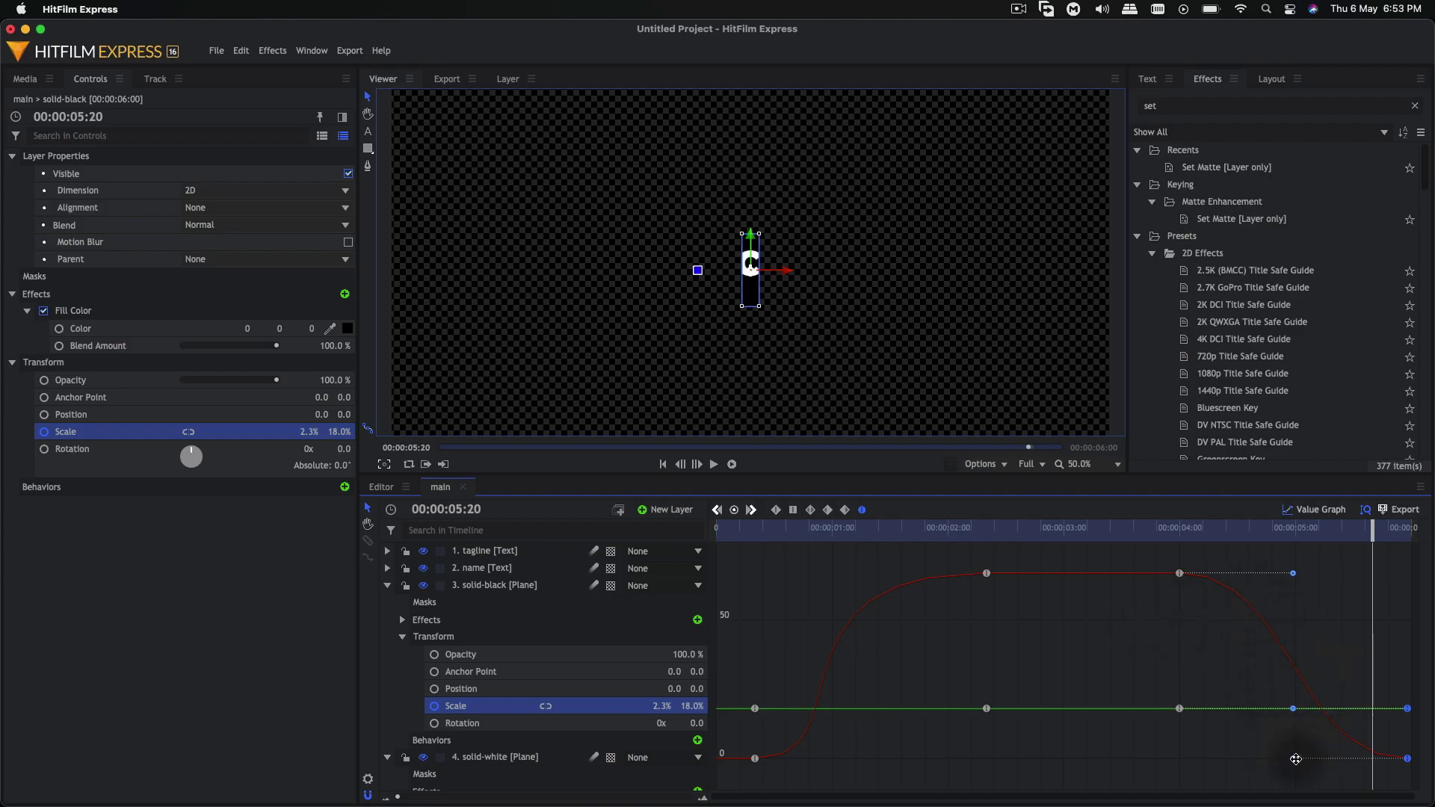
pyautogui.moveTo(1295, 759); pyautogui.dragTo(1181, 759)
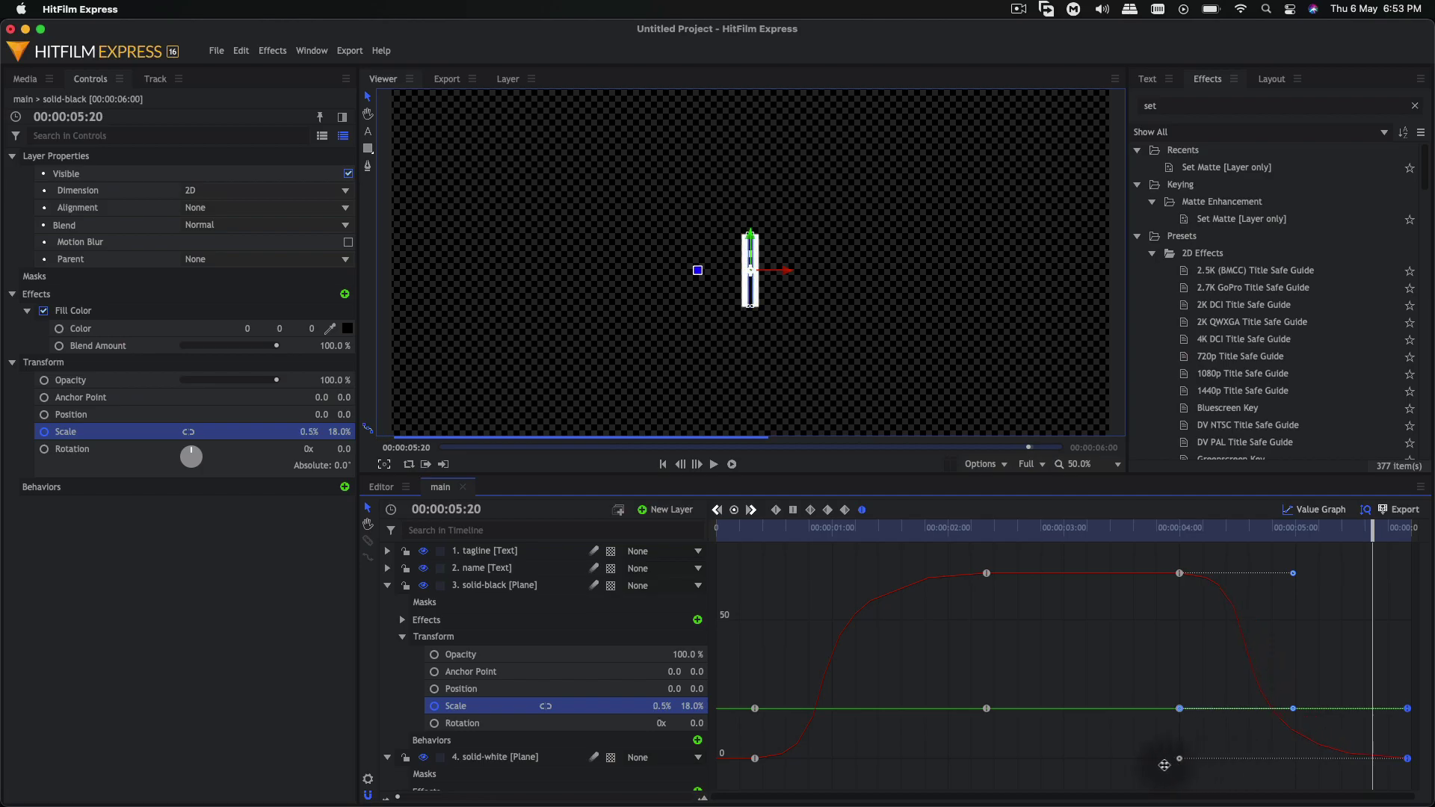
pyautogui.click(1304, 511)
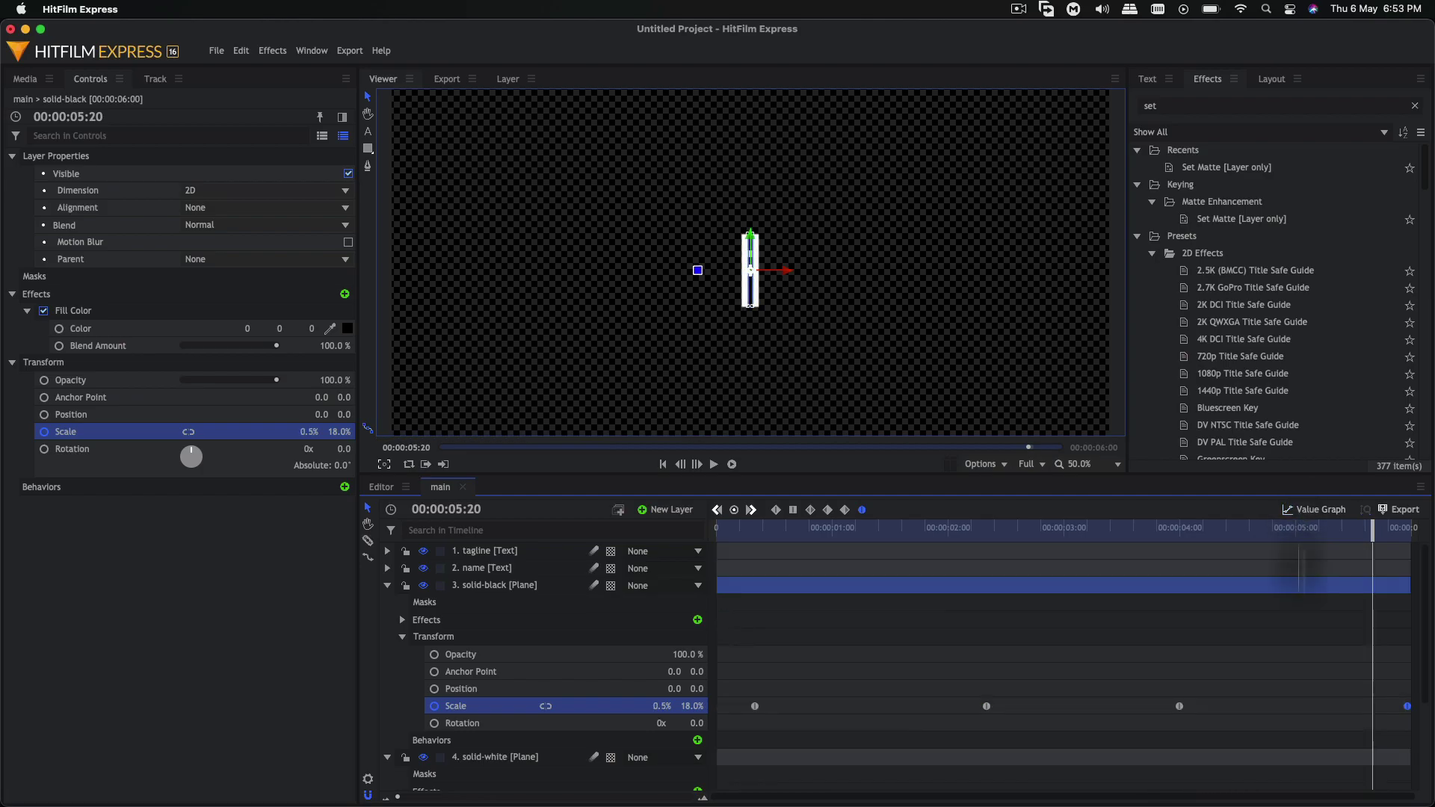
# Extend the solid-white layer's last Scale keyframe handle back to about 00:00:04:00 in the value graph and preview the closing animation
pyautogui.scroll(-3, 994, 714)
pyautogui.scroll(-3, 1295, 785)
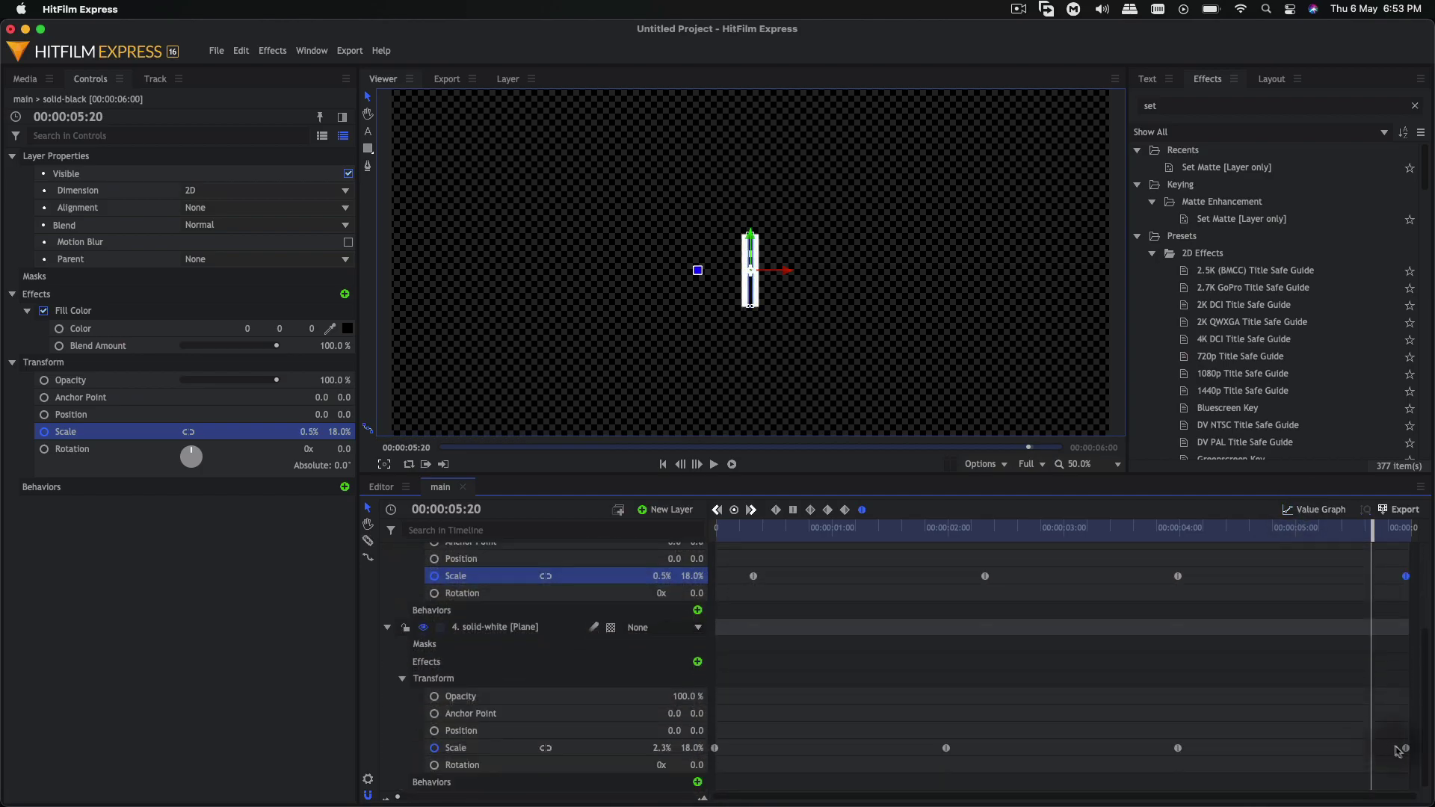
pyautogui.click(1406, 748)
pyautogui.click(1315, 510)
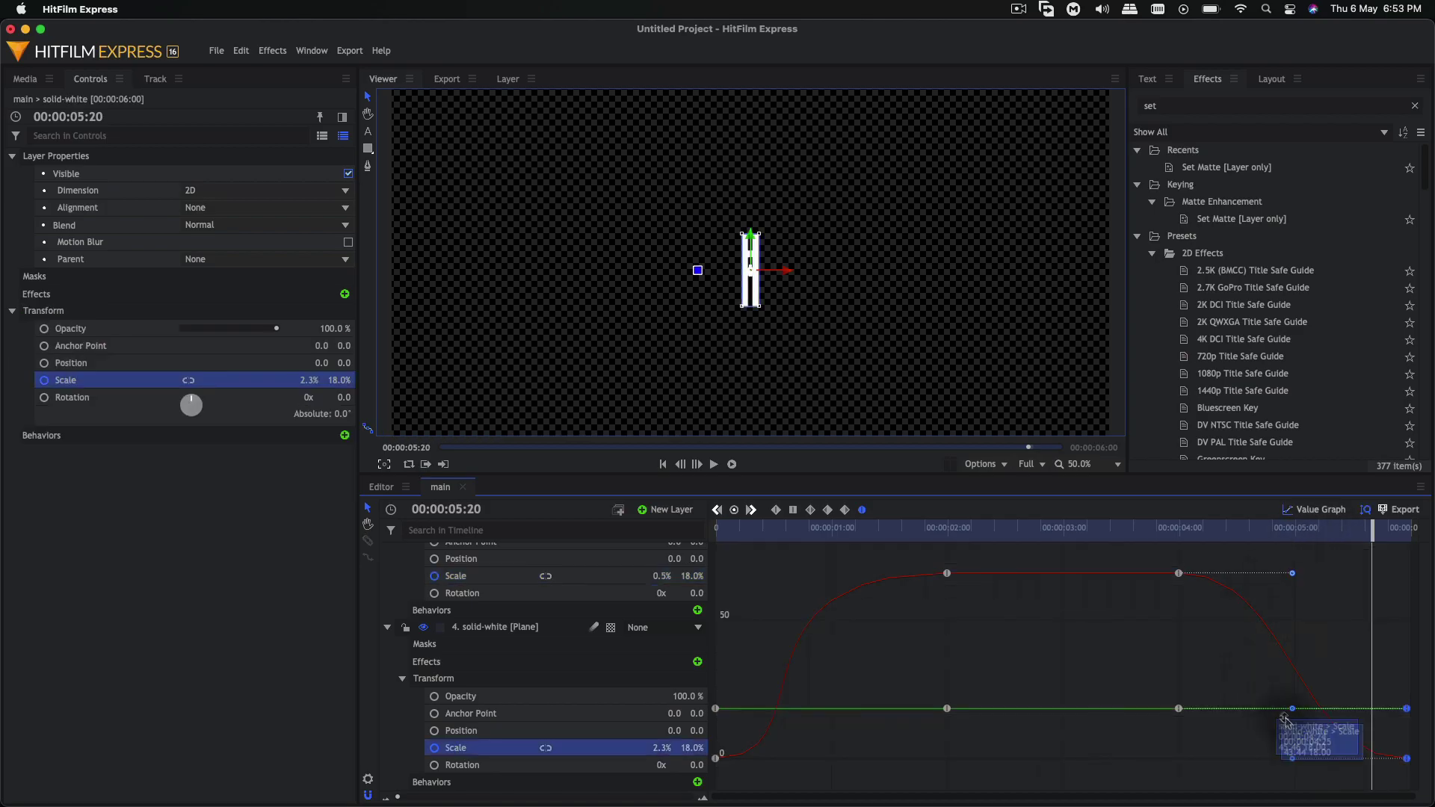
pyautogui.click(1136, 535)
pyautogui.press('space')
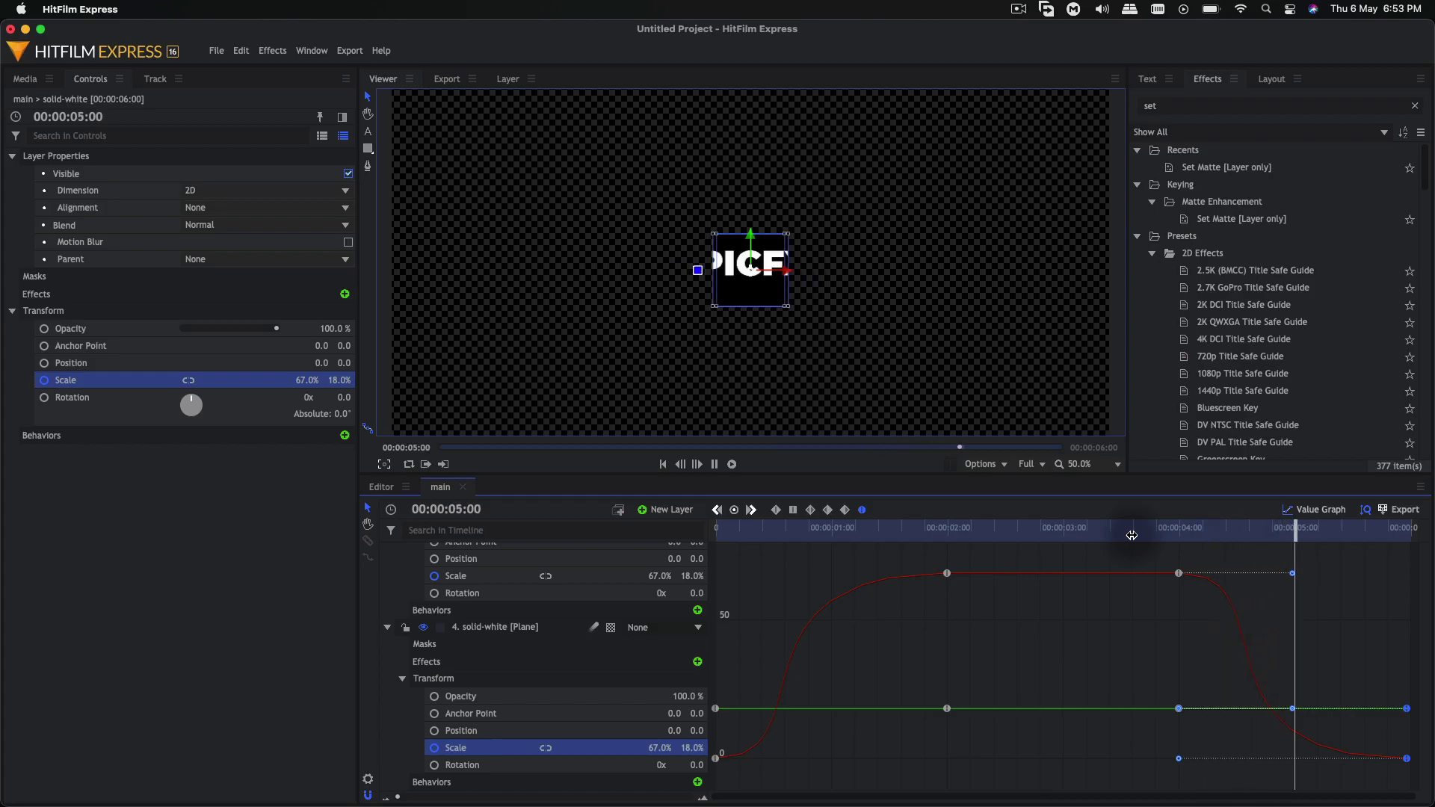
pyautogui.press('space')
pyautogui.click(1315, 509)
# Move the solid-white layer's third Scale keyframe to 00:00:04:10 and play the animation from the start
pyautogui.click(1179, 749)
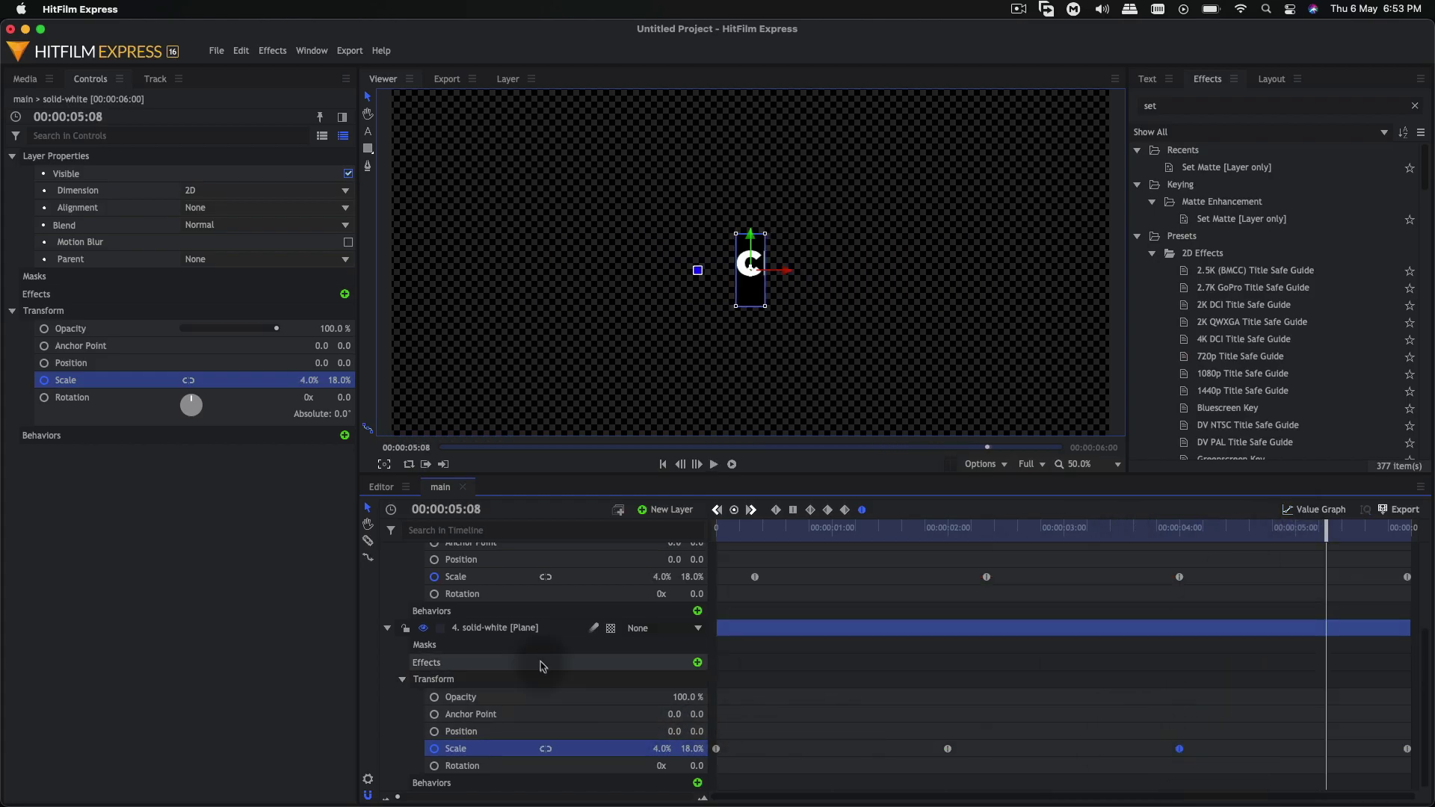
pyautogui.click(537, 632)
pyautogui.click(1178, 749)
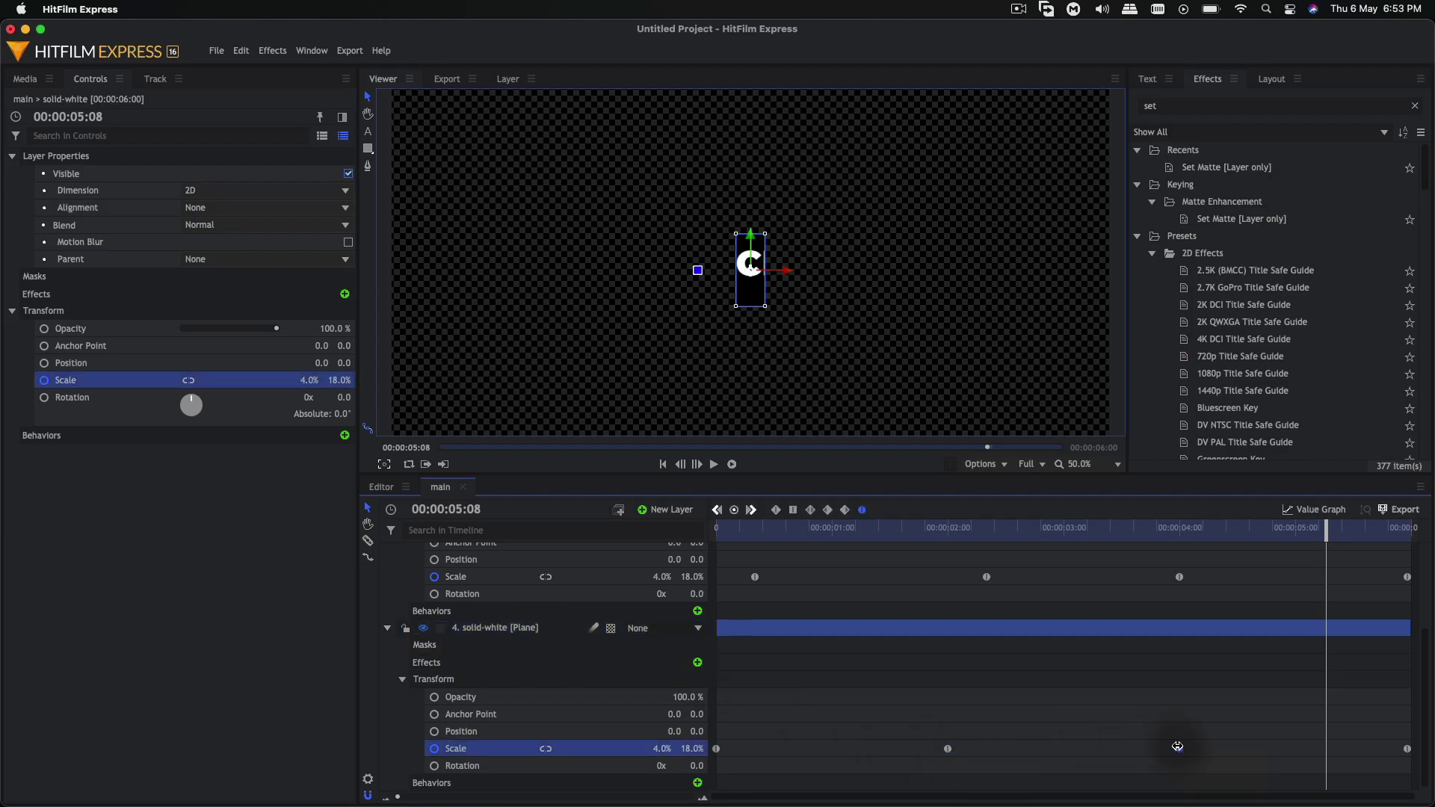
pyautogui.moveTo(1181, 752)
pyautogui.moveTo(1181, 751); pyautogui.dragTo(1214, 751)
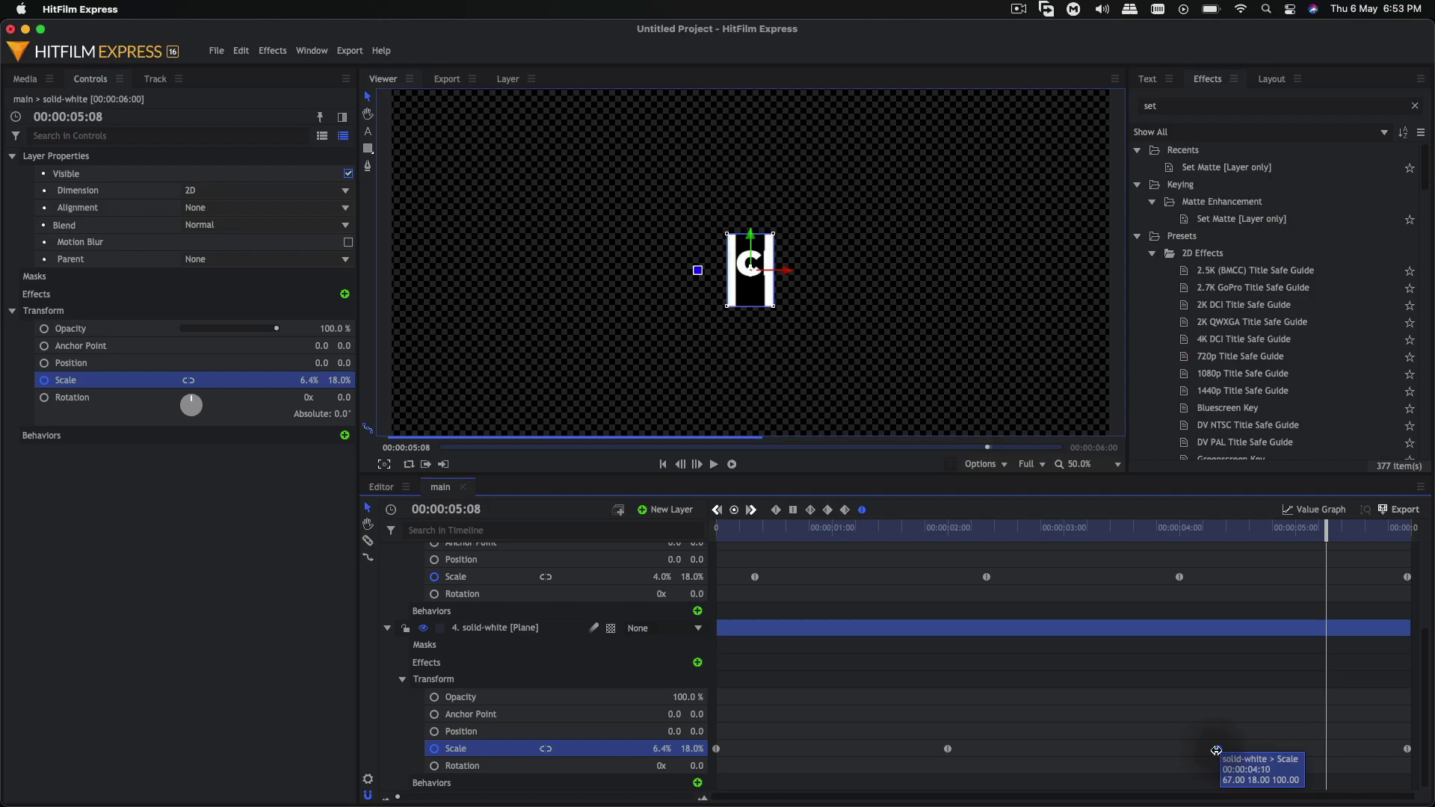
pyautogui.moveTo(753, 529); pyautogui.dragTo(692, 526)
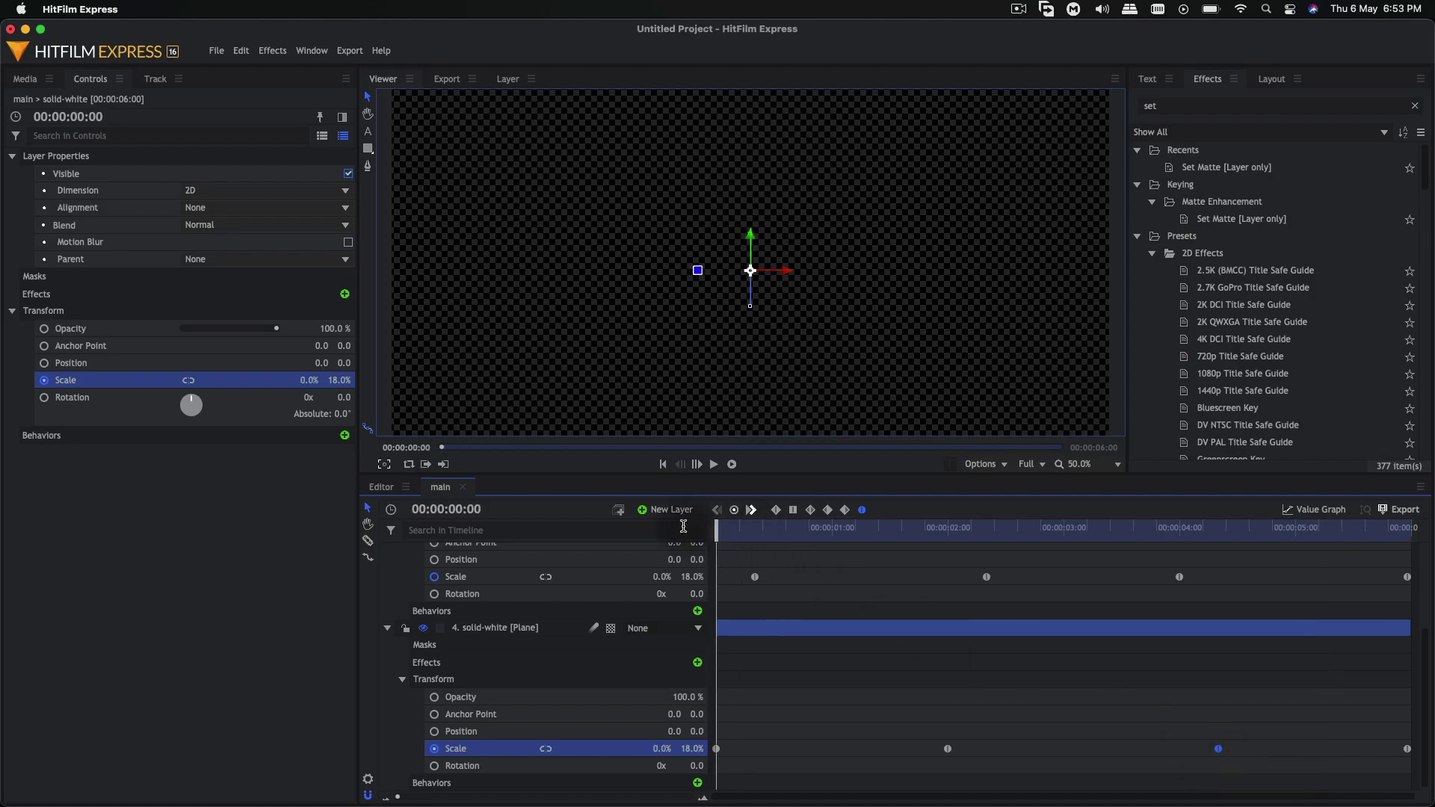
pyautogui.press('space')
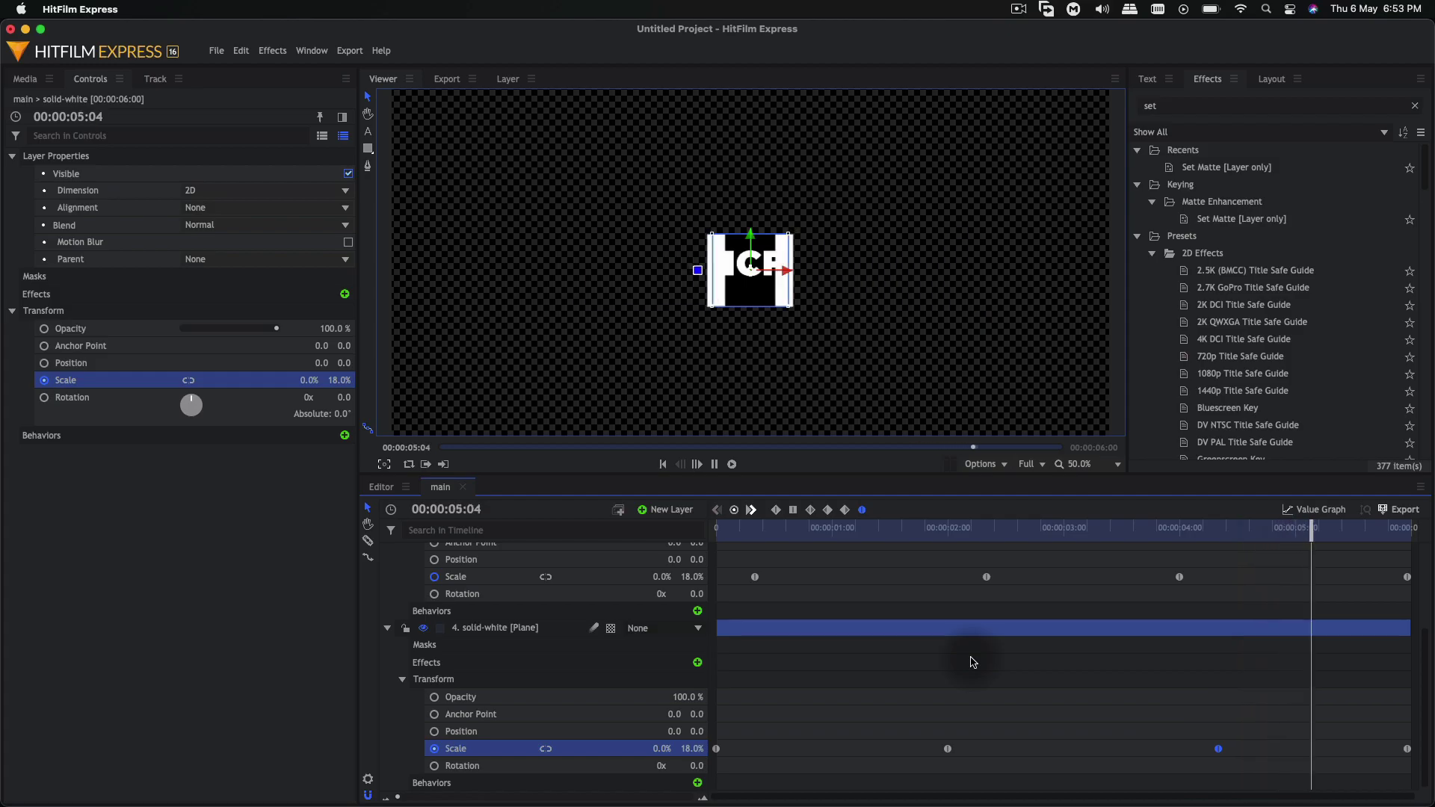
# Collapse the expanded properties of the solid-white and solid-black layers in the timeline
pyautogui.scroll(3, 416, 677)
pyautogui.click(387, 693)
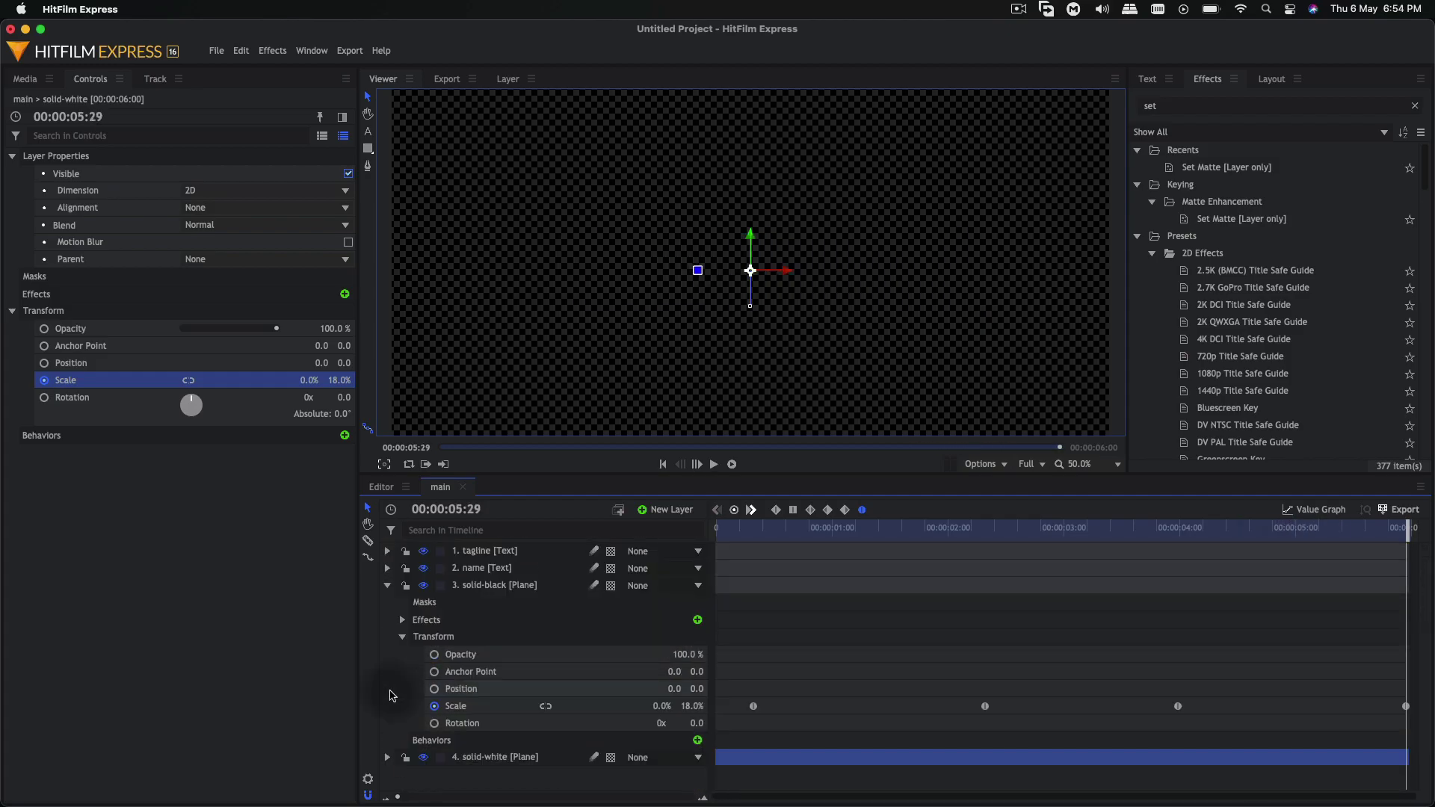
pyautogui.click(387, 585)
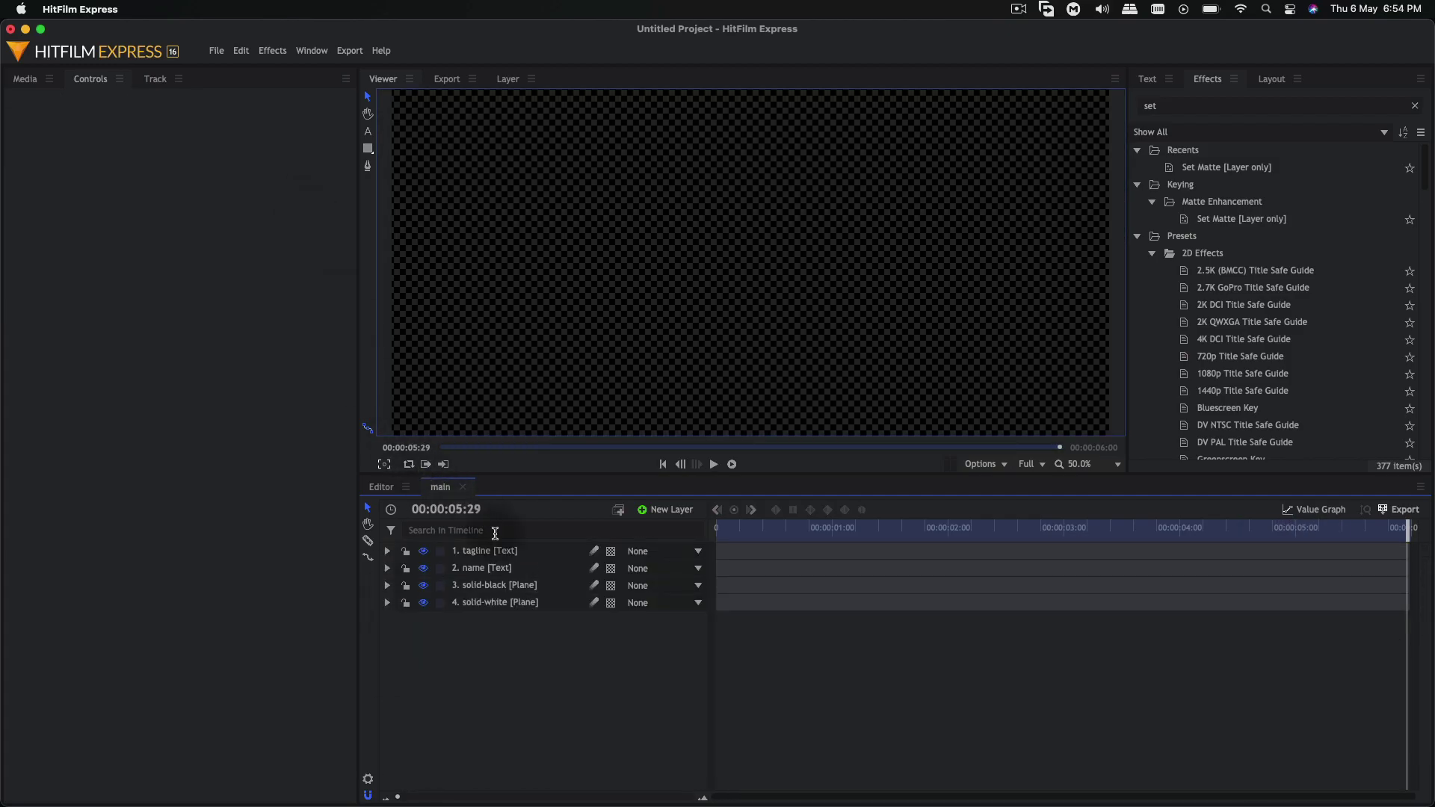
pyautogui.click(496, 551)
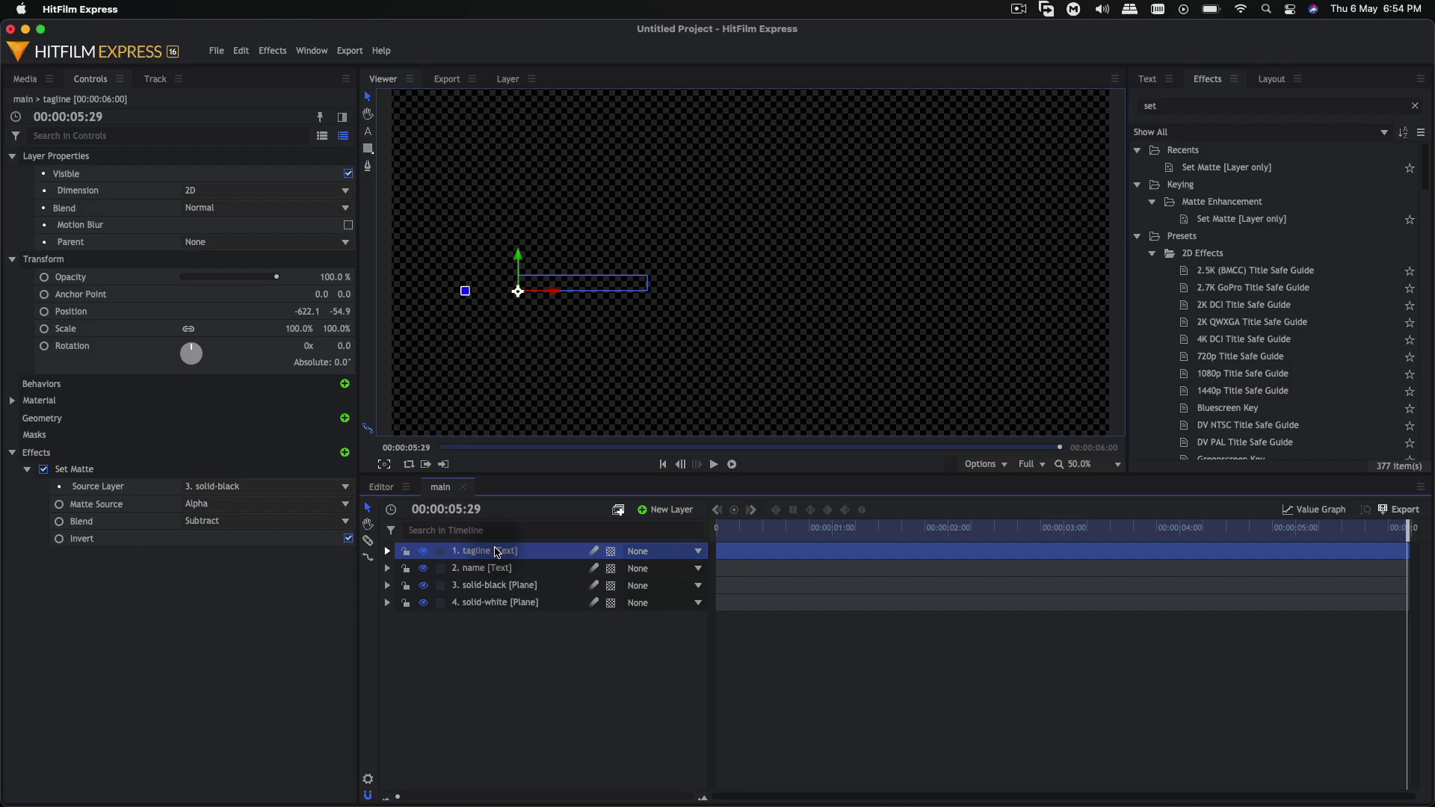
pyautogui.rightClick(496, 552)
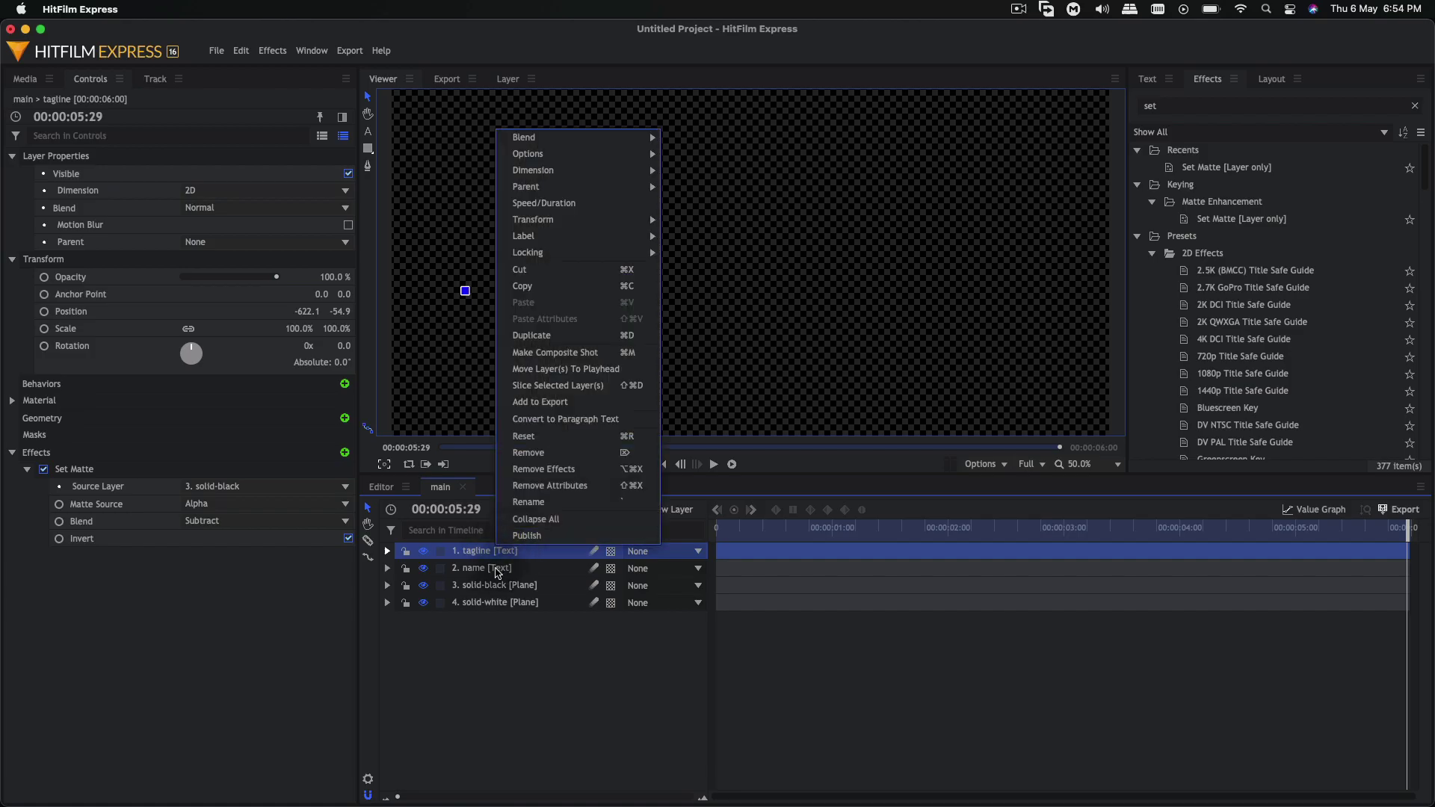
pyautogui.click(521, 568)
pyautogui.rightClick(518, 562)
pyautogui.click(499, 639)
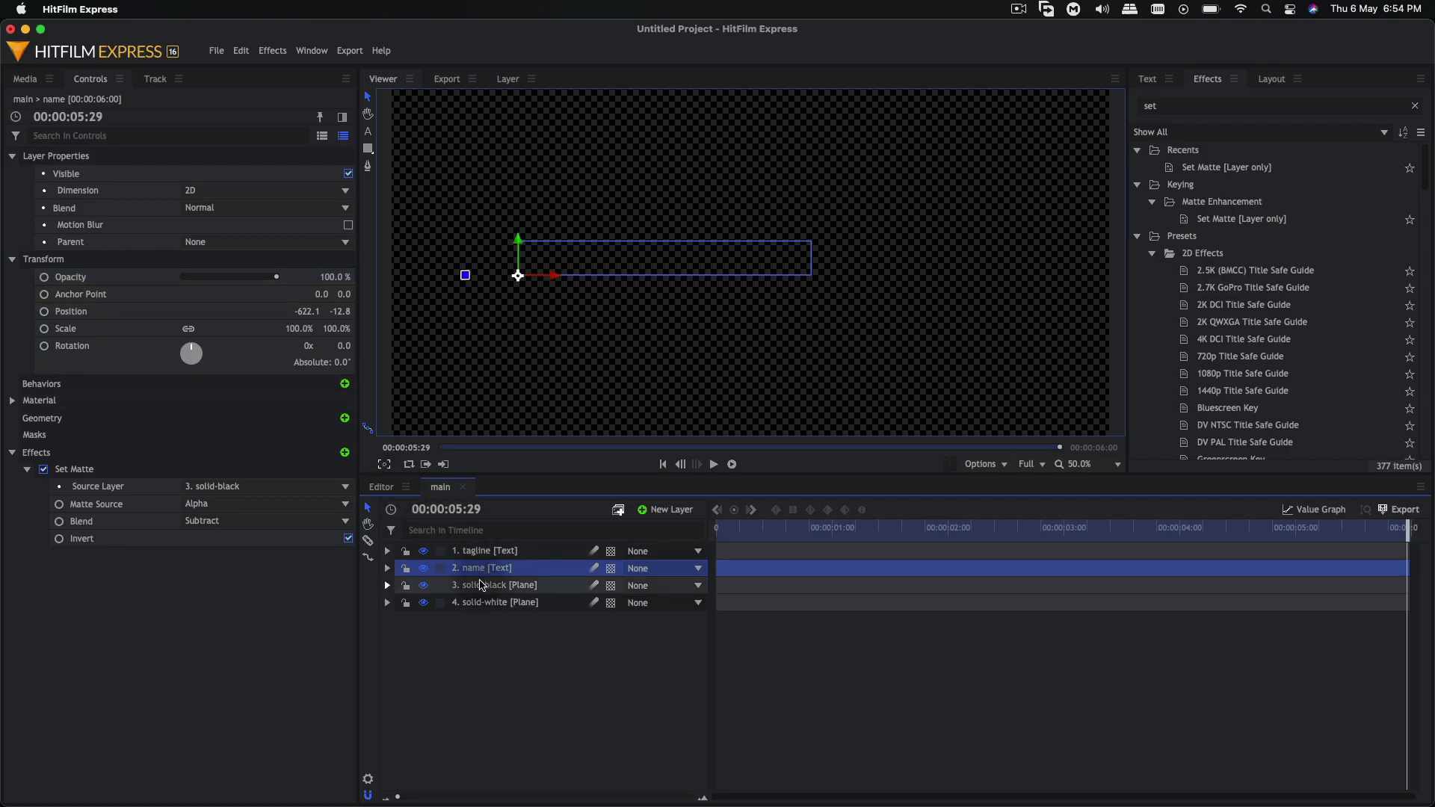
pyautogui.click(26, 78)
pyautogui.rightClick(146, 293)
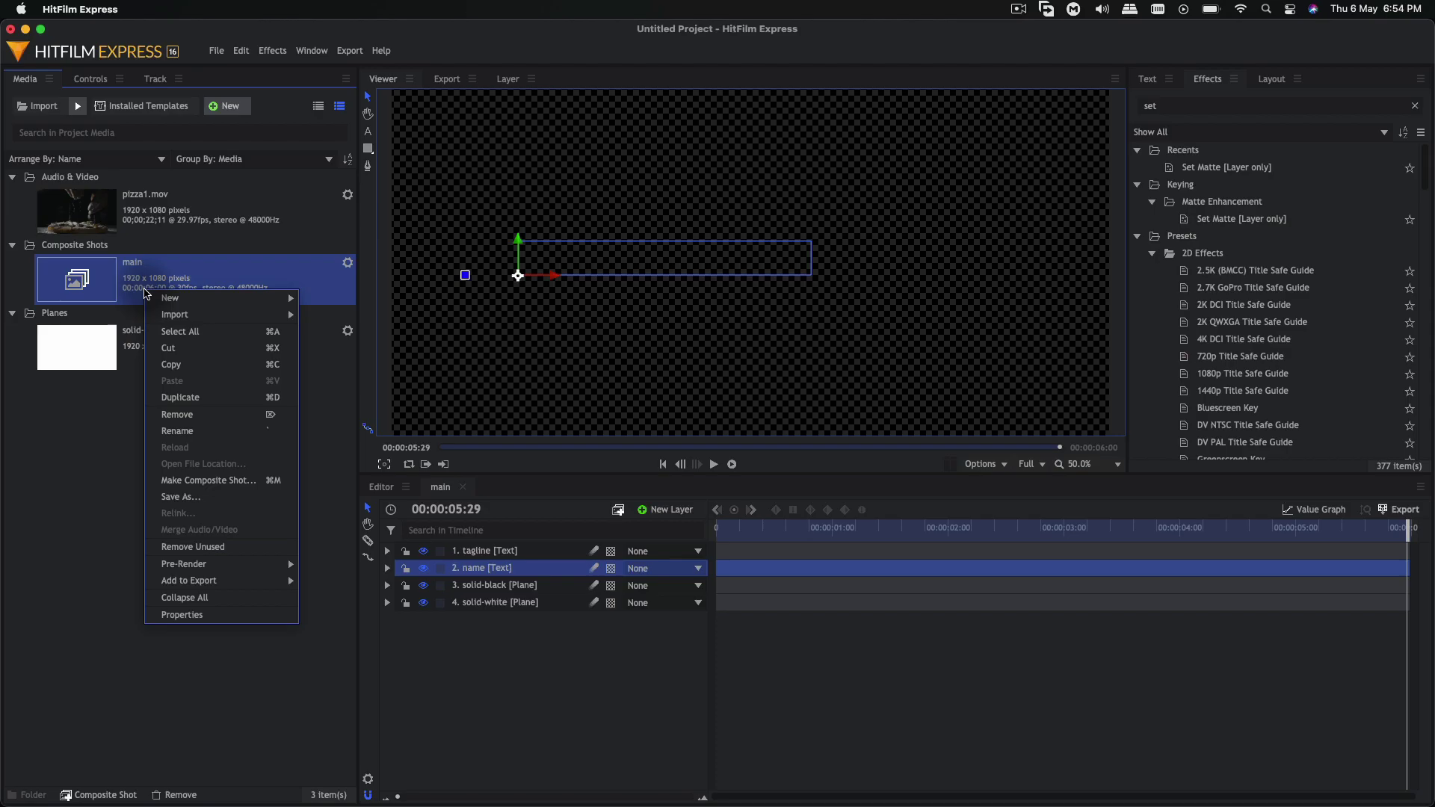
pyautogui.click(201, 499)
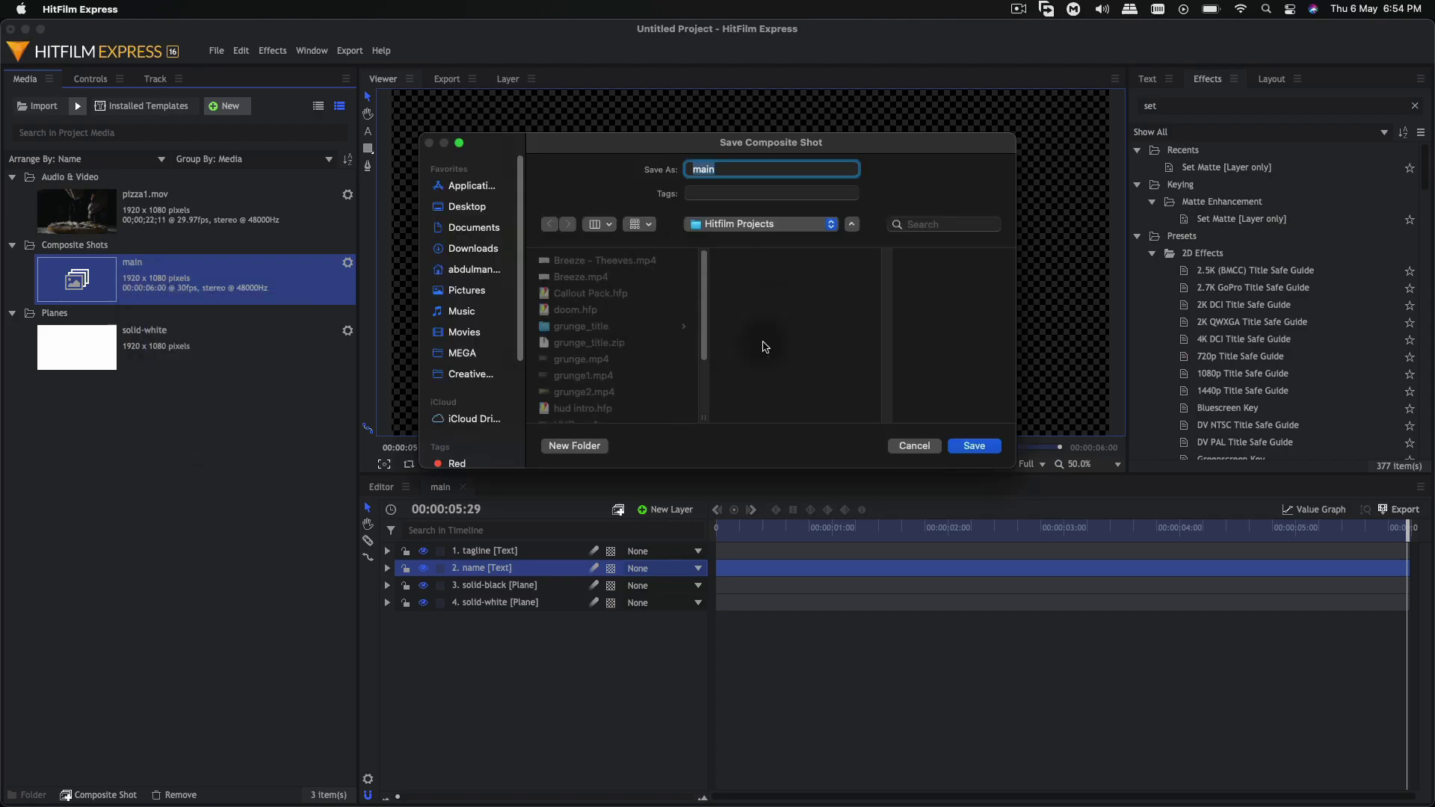
pyautogui.click(907, 447)
pyautogui.click(106, 437)
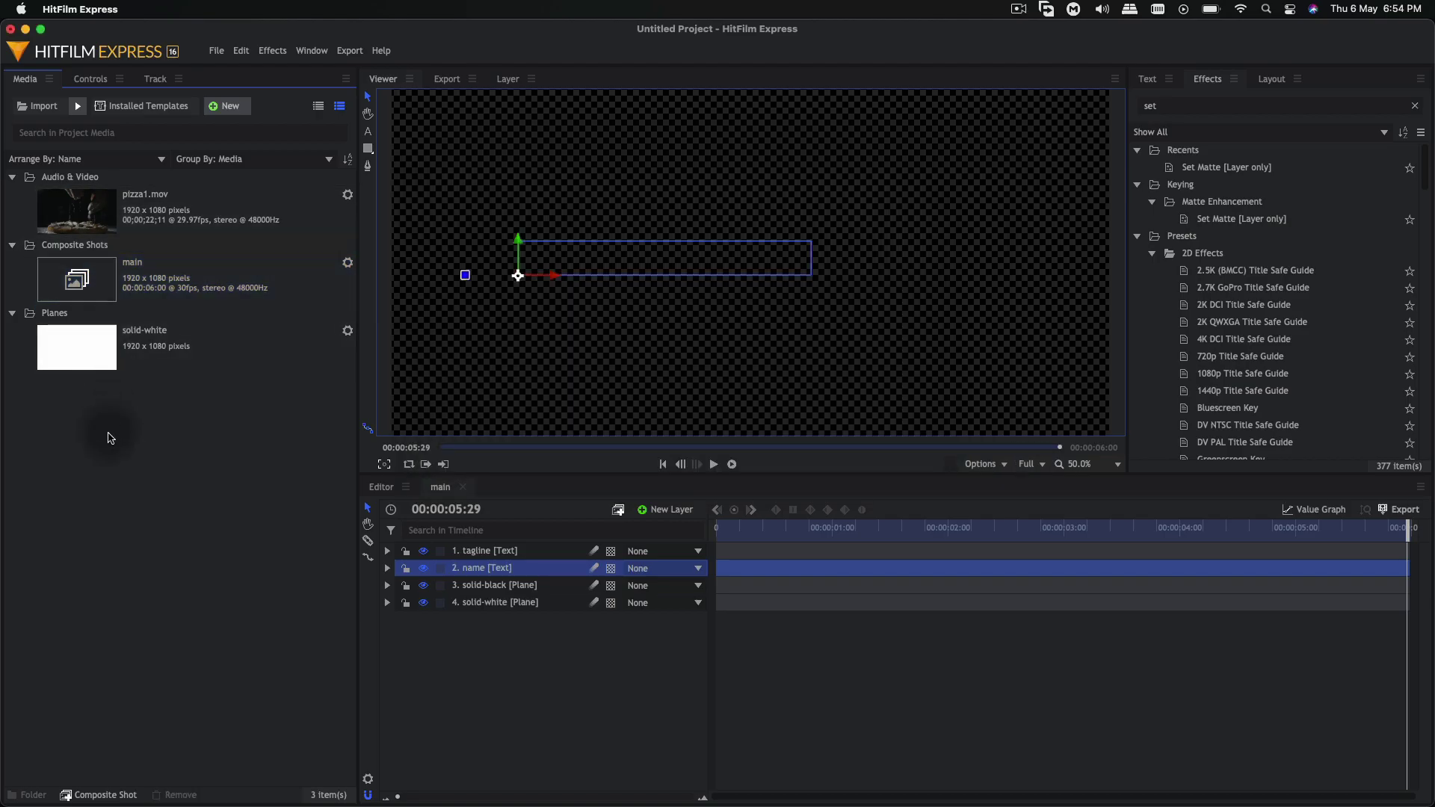
pyautogui.click(80, 109)
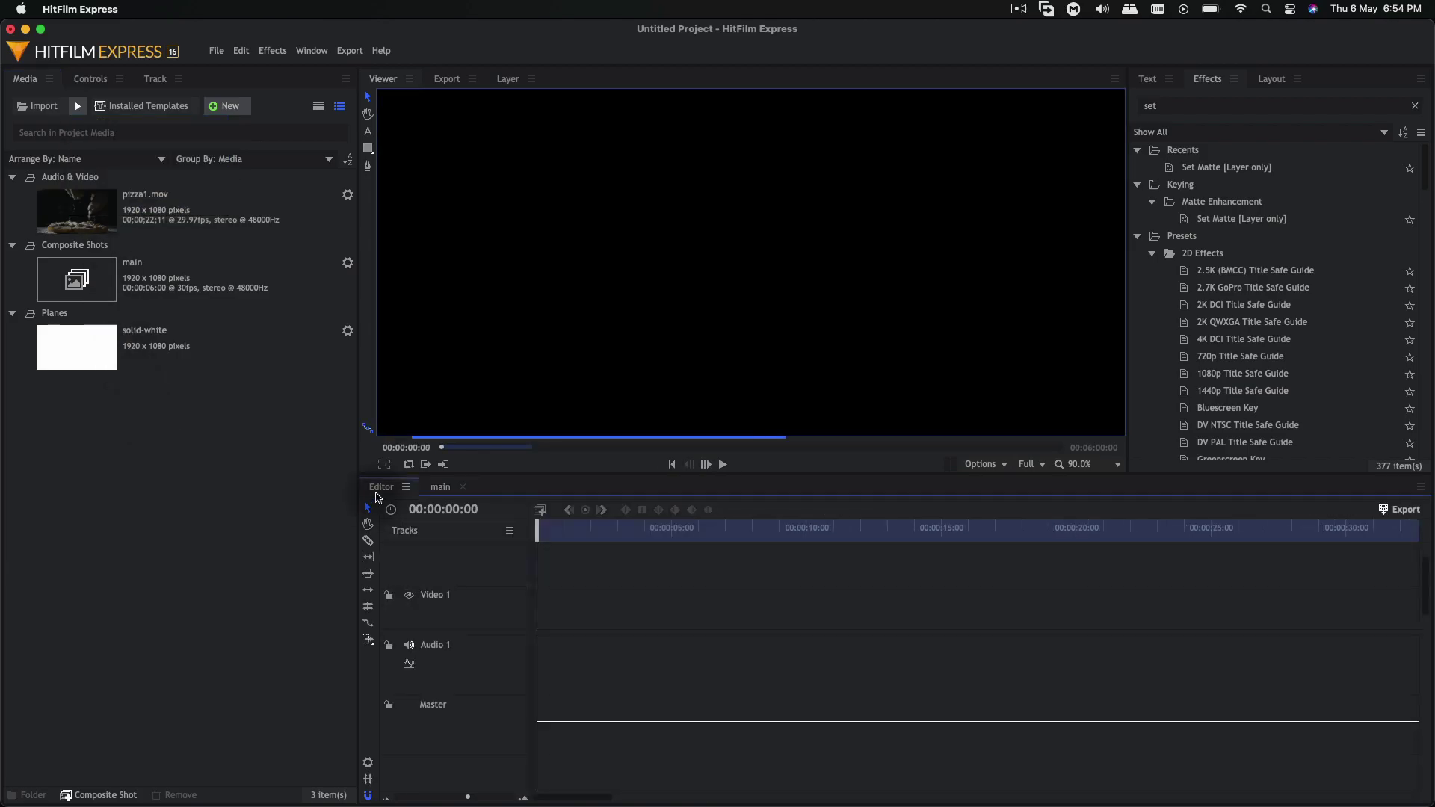
# Add pizza1.mov at the start of the Editor timeline and match the sequence settings to the clip
pyautogui.click(125, 222)
pyautogui.moveTo(125, 222); pyautogui.dragTo(539, 666)
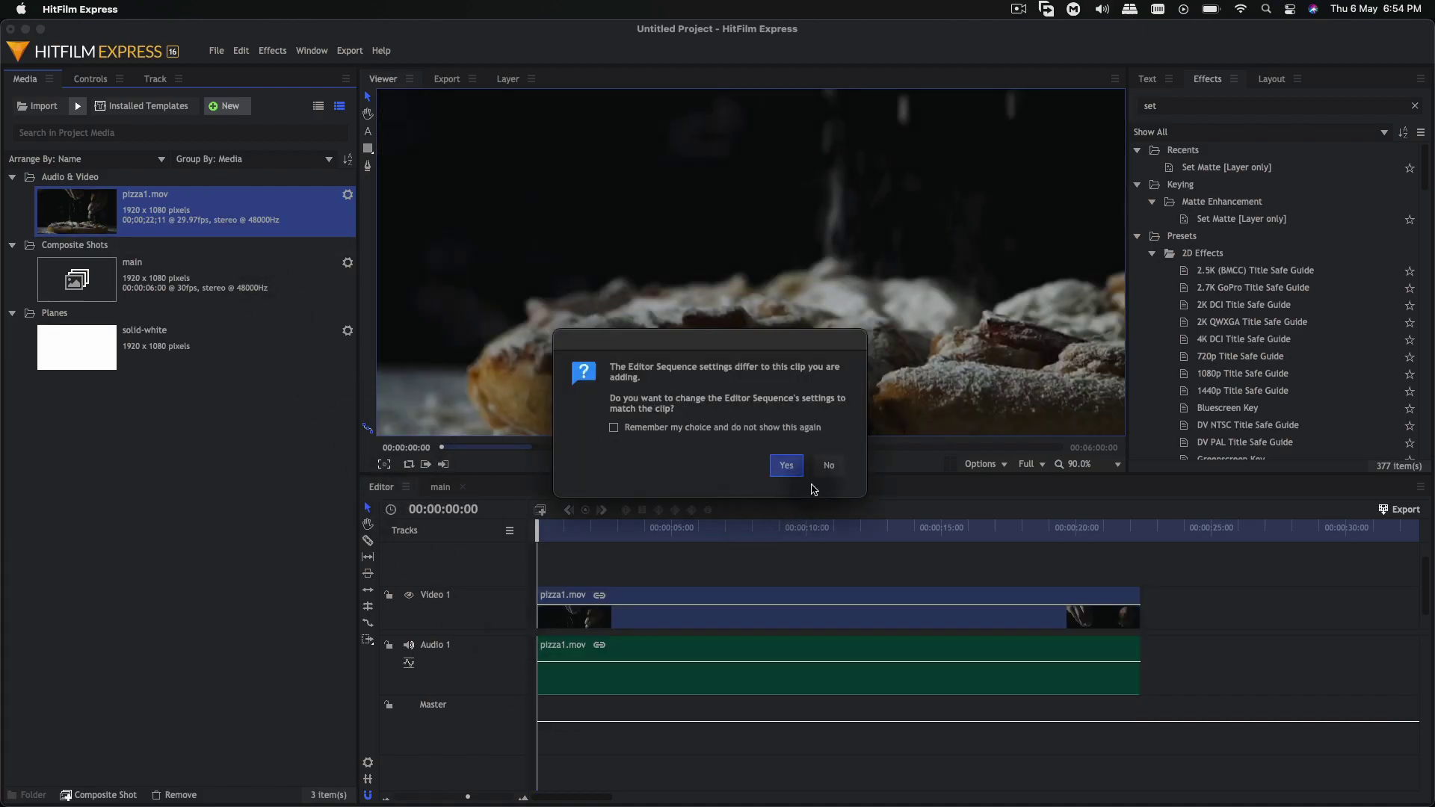
pyautogui.click(786, 466)
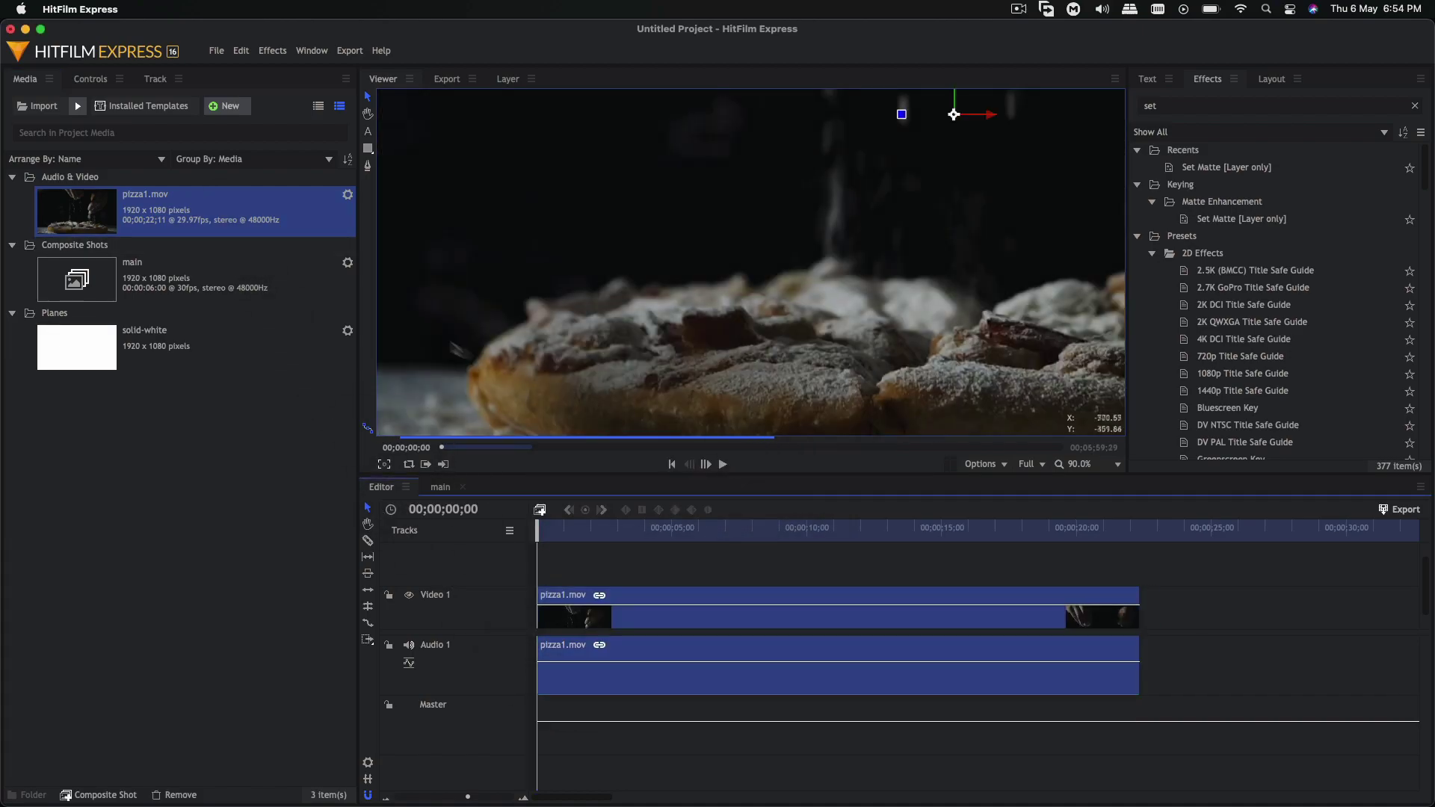
# Place the main composite shot above pizza1.mov at the start of the Editor timeline and show the frame at 00;00;01;22
pyautogui.click(171, 284)
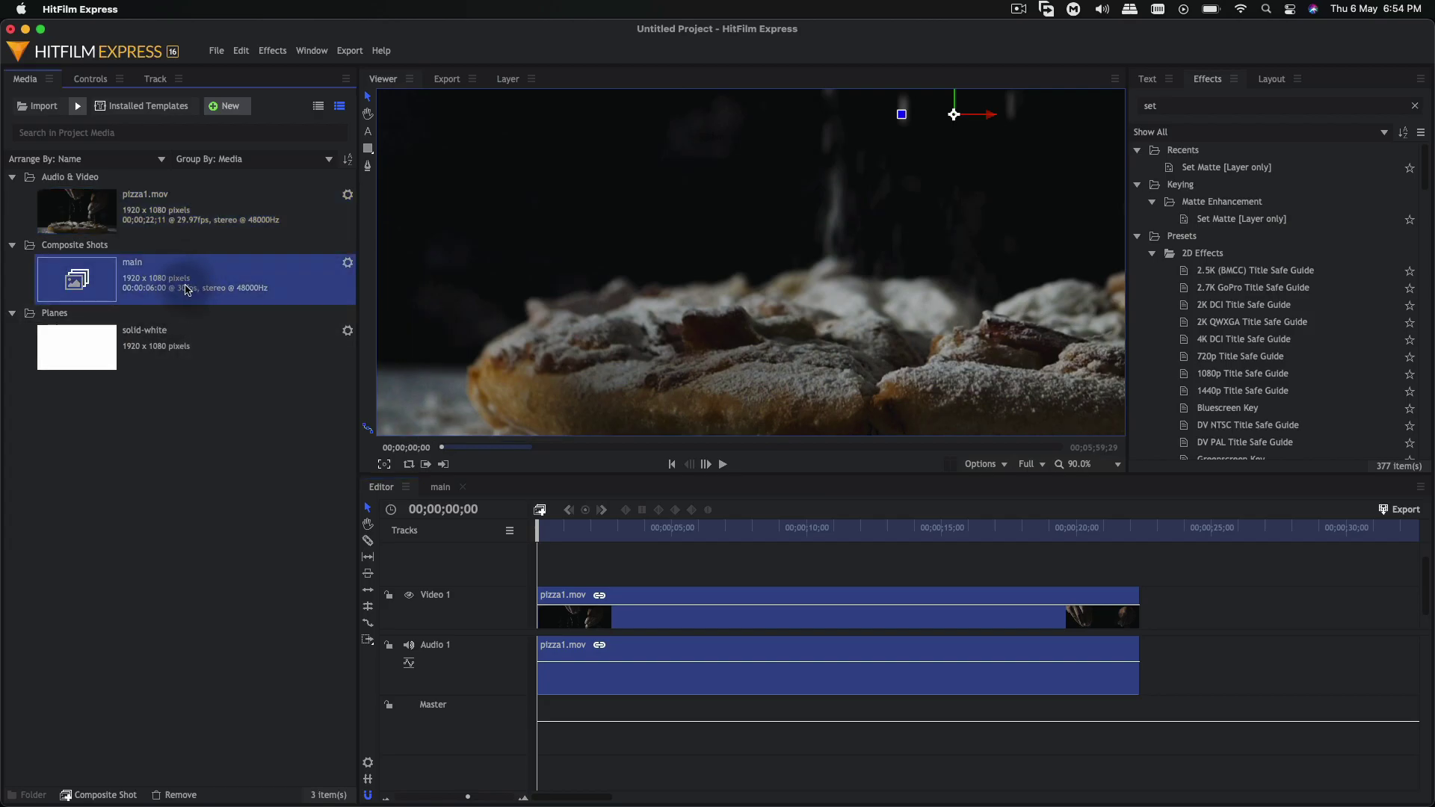
pyautogui.moveTo(492, 566); pyautogui.dragTo(584, 531)
pyautogui.click(557, 529)
pyautogui.scroll(-4, 693, 288)
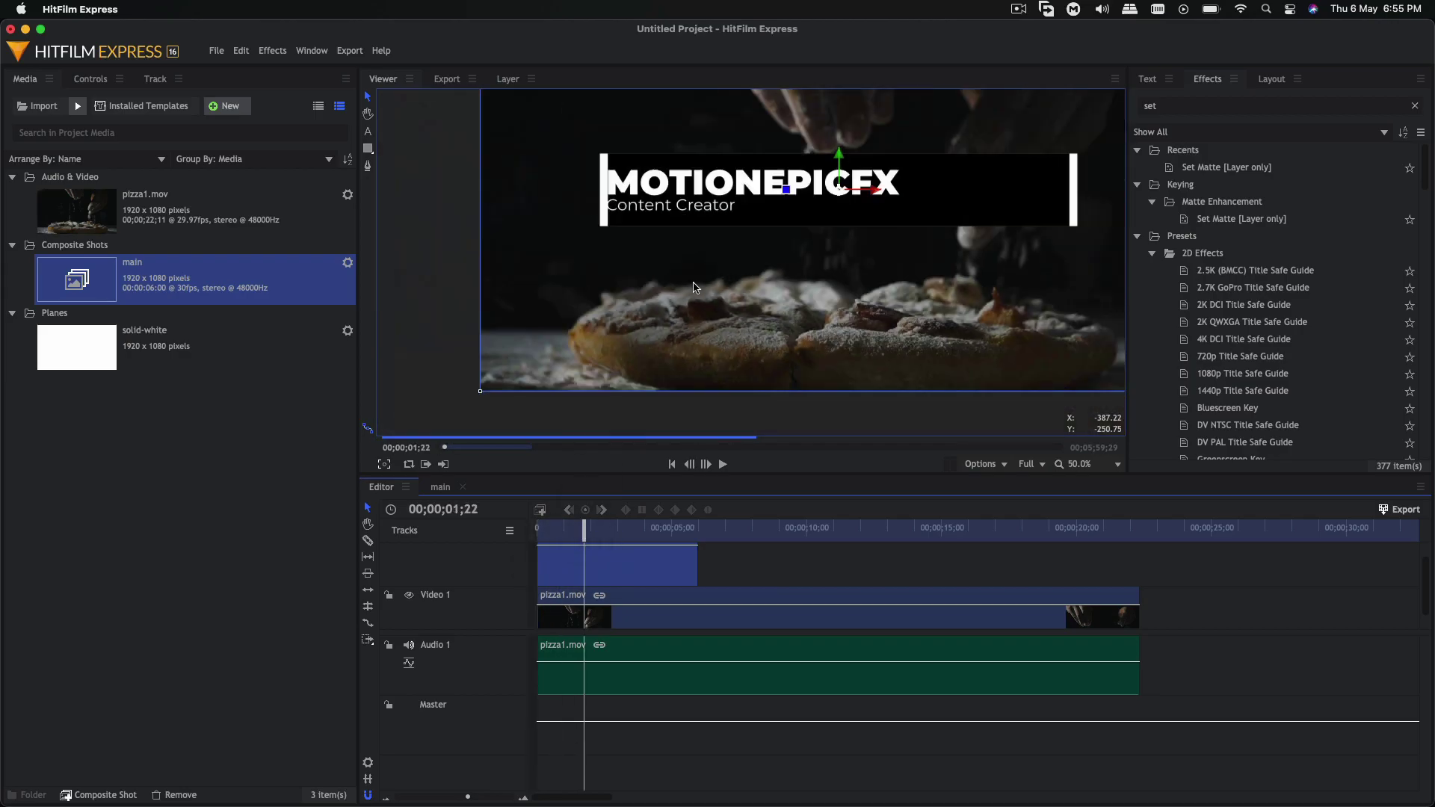
pyautogui.scroll(-3, 693, 288)
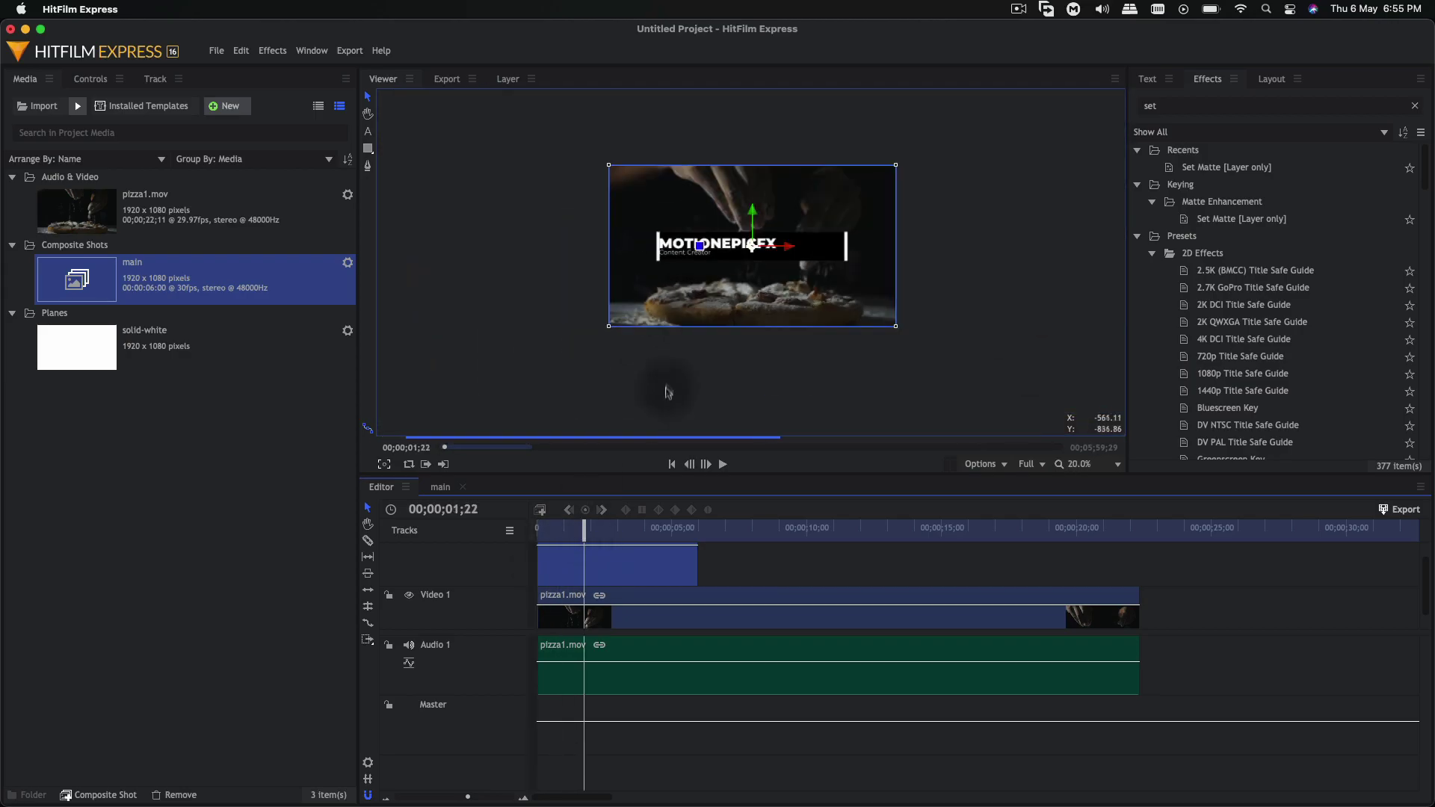
# Scale the main title clip to 50% and move it to the lower-left part of the footage, at position -520, -390
pyautogui.click(90, 78)
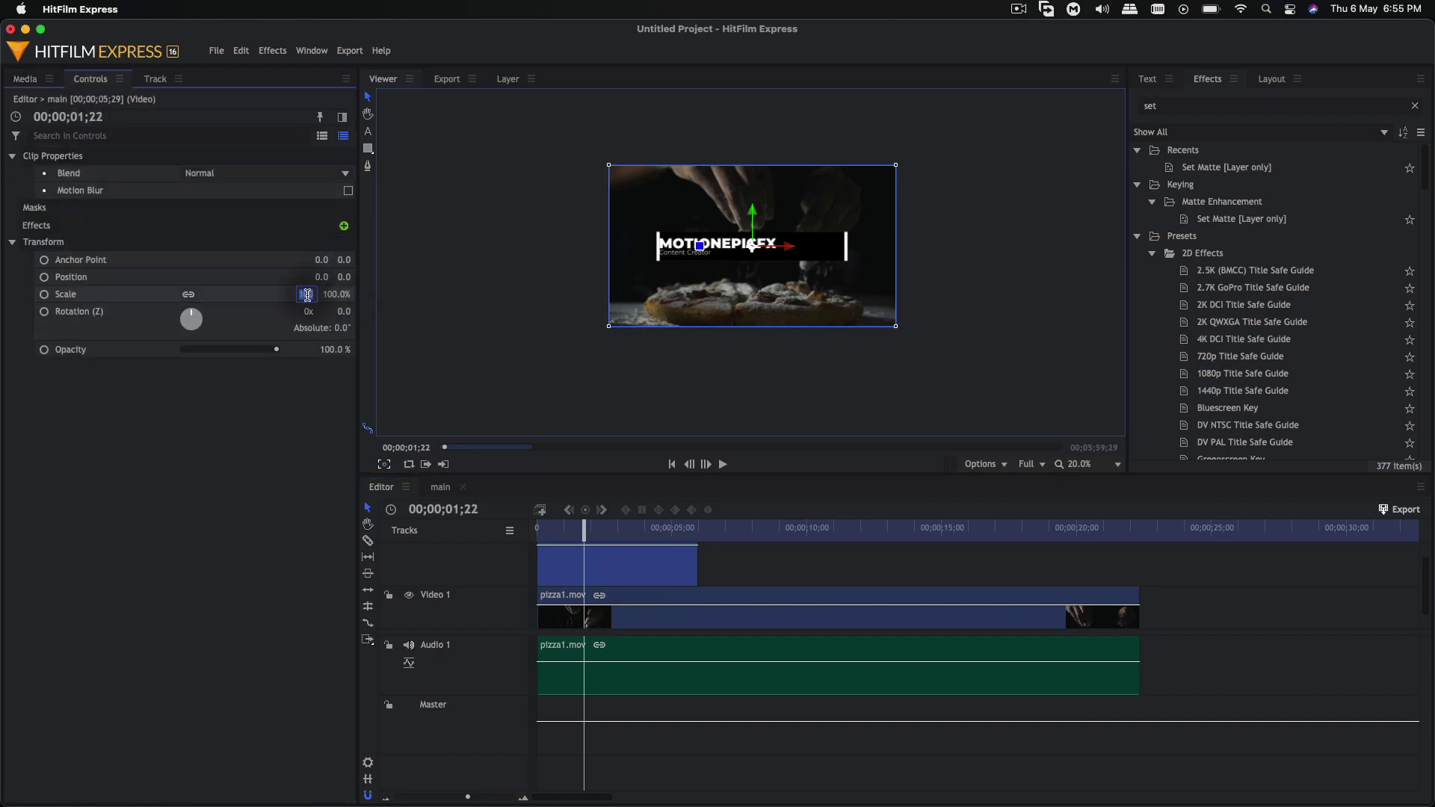
pyautogui.press('Return')
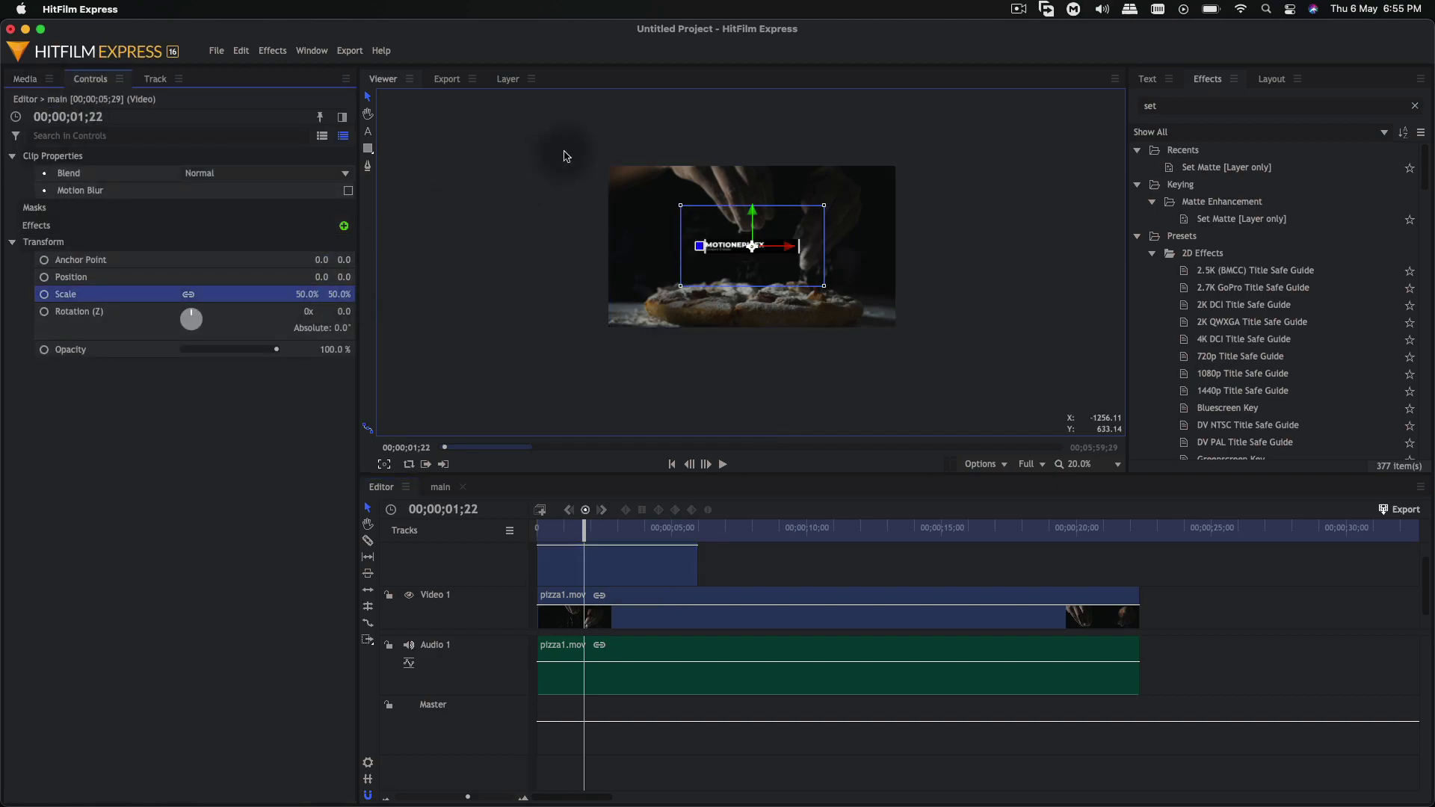
pyautogui.moveTo(765, 245); pyautogui.dragTo(721, 304)
# Play the composited title over the pizza footage from the beginning with the whole frame fitted in view
pyautogui.click(1106, 464)
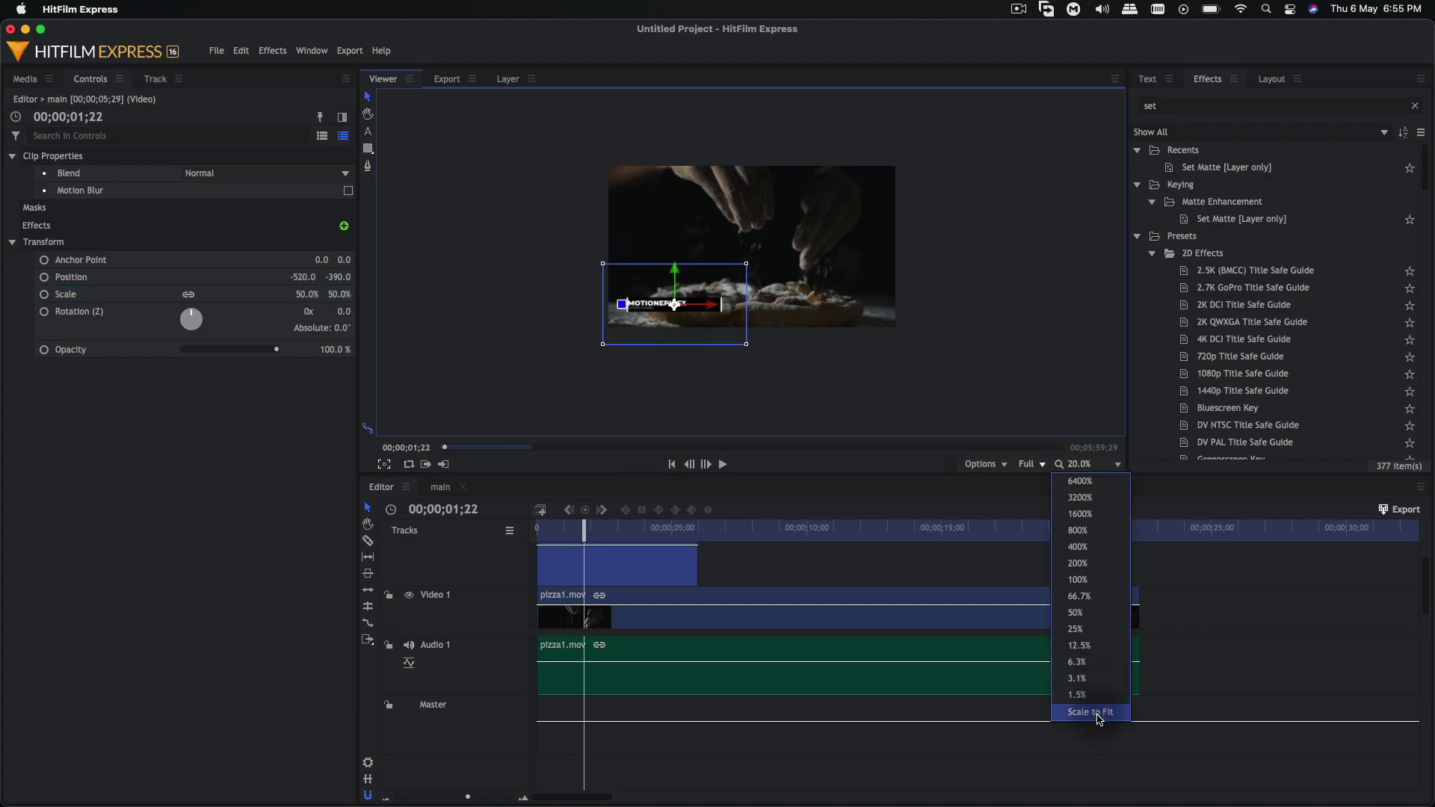
pyautogui.click(1091, 714)
pyautogui.press('Home')
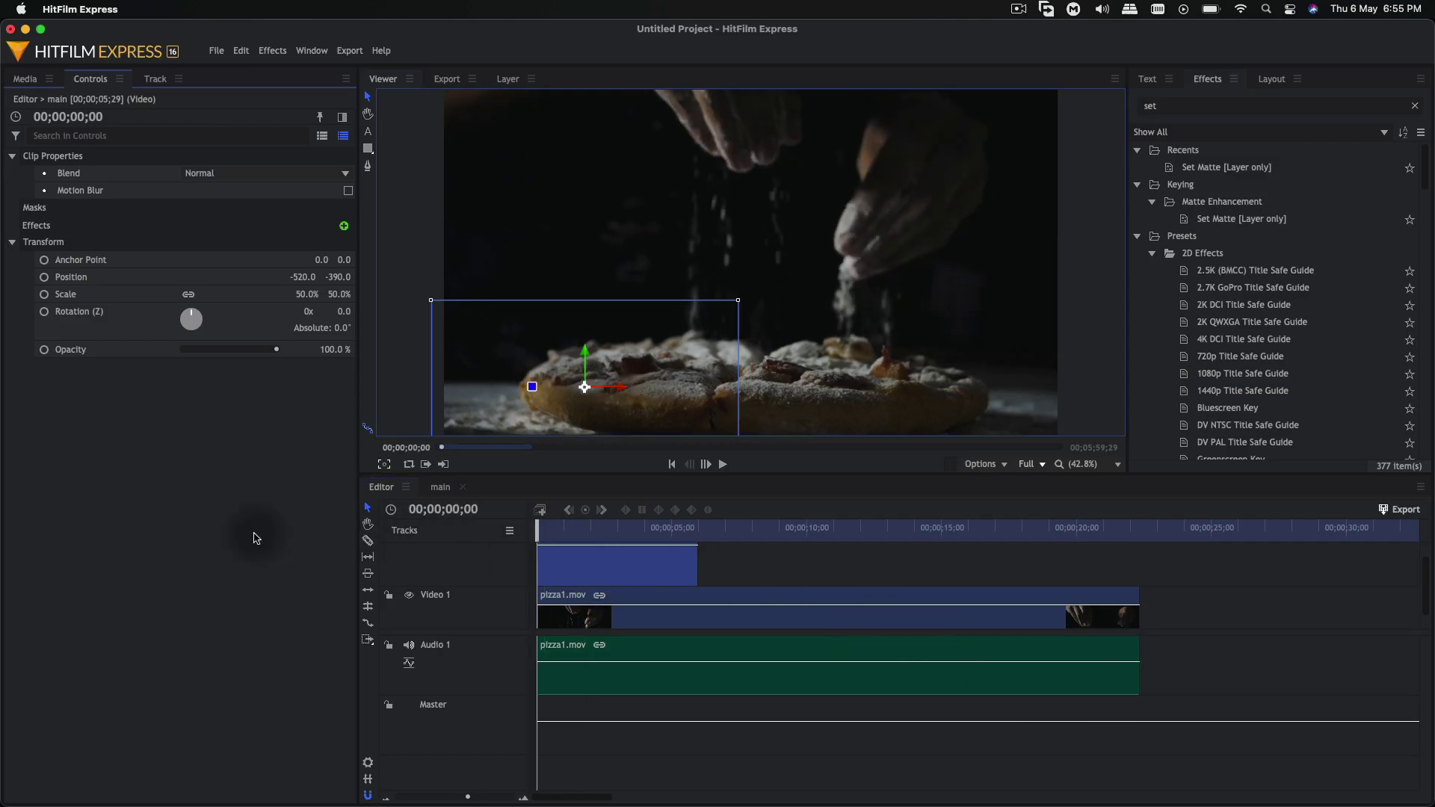
pyautogui.press('space')
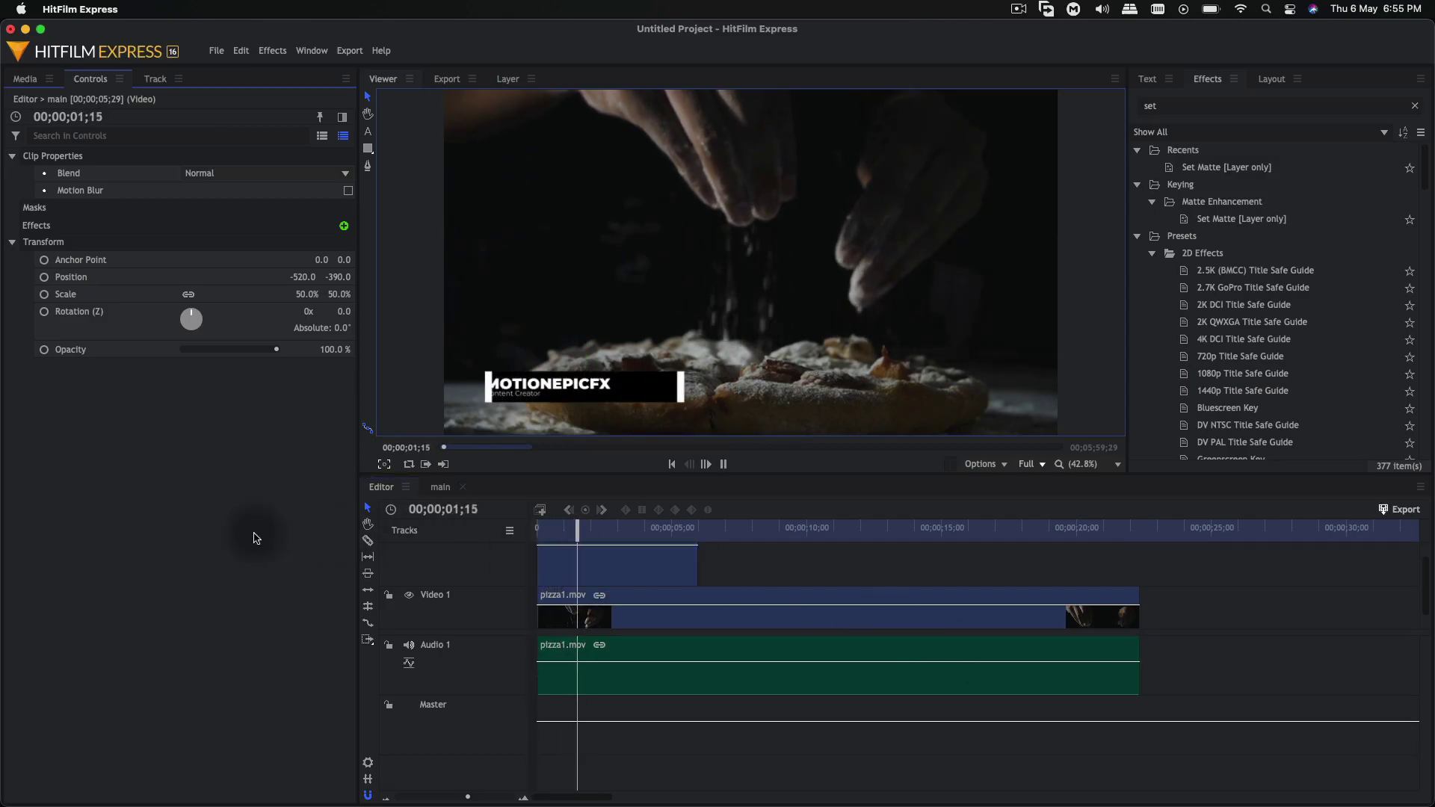